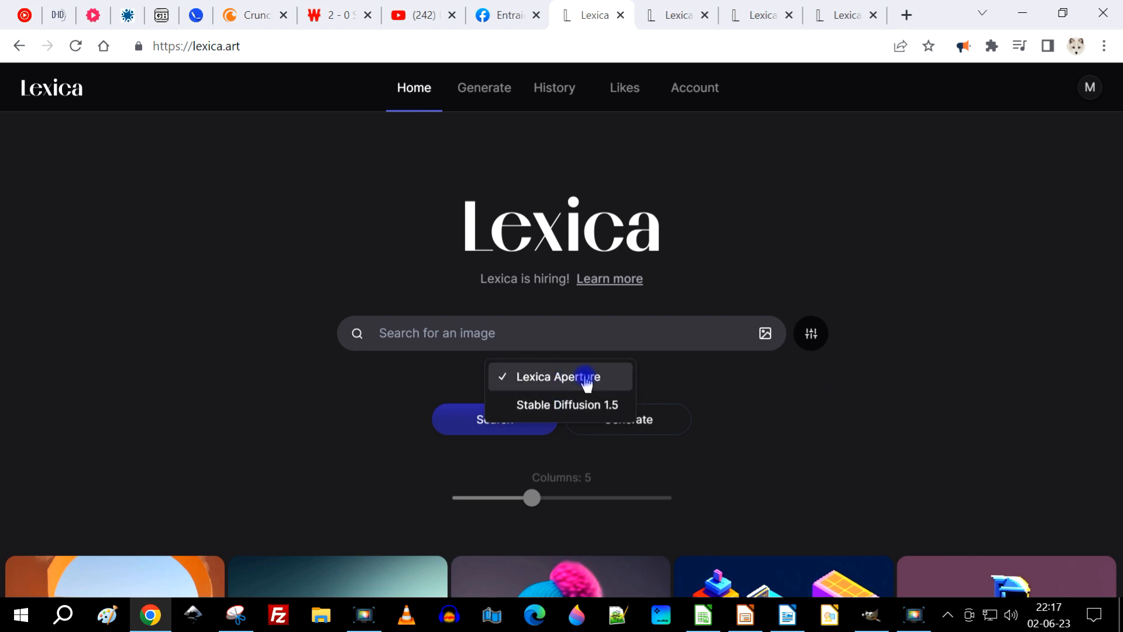
- Open the bunny robot image from the home page gallery and highlight its prompt for reading
left_click(850, 400)
scroll(988, 392, "down", 10)
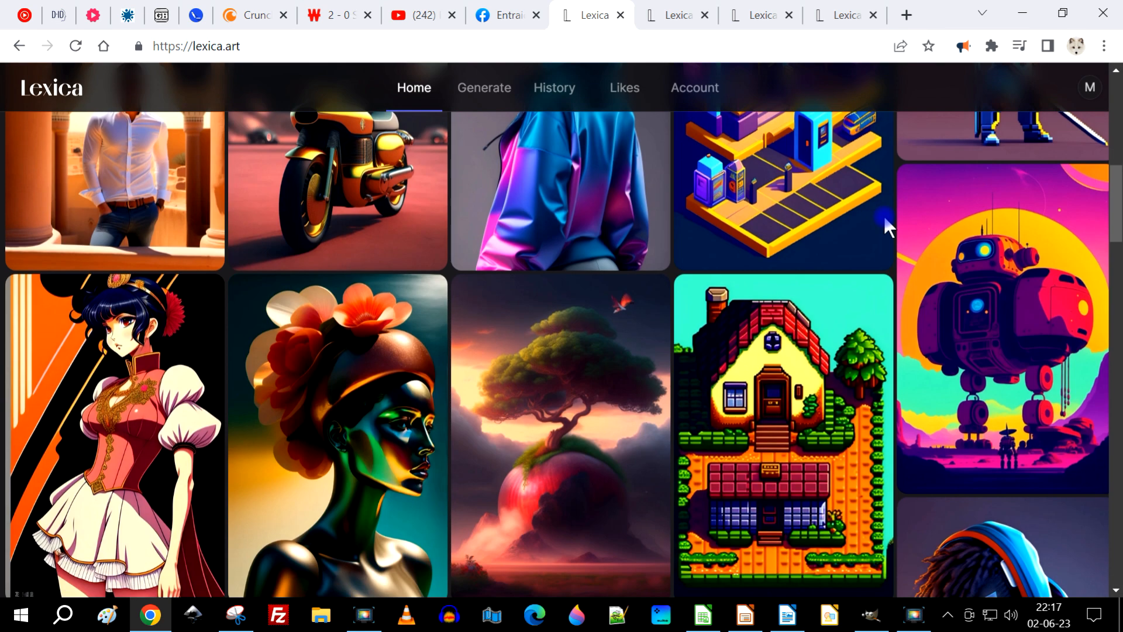
left_click(966, 436)
left_click_drag(239, 133, 471, 155)
left_click(471, 155)
- View the bunny robot image's variants and examine the prompt and model used to generate them
left_click(718, 545)
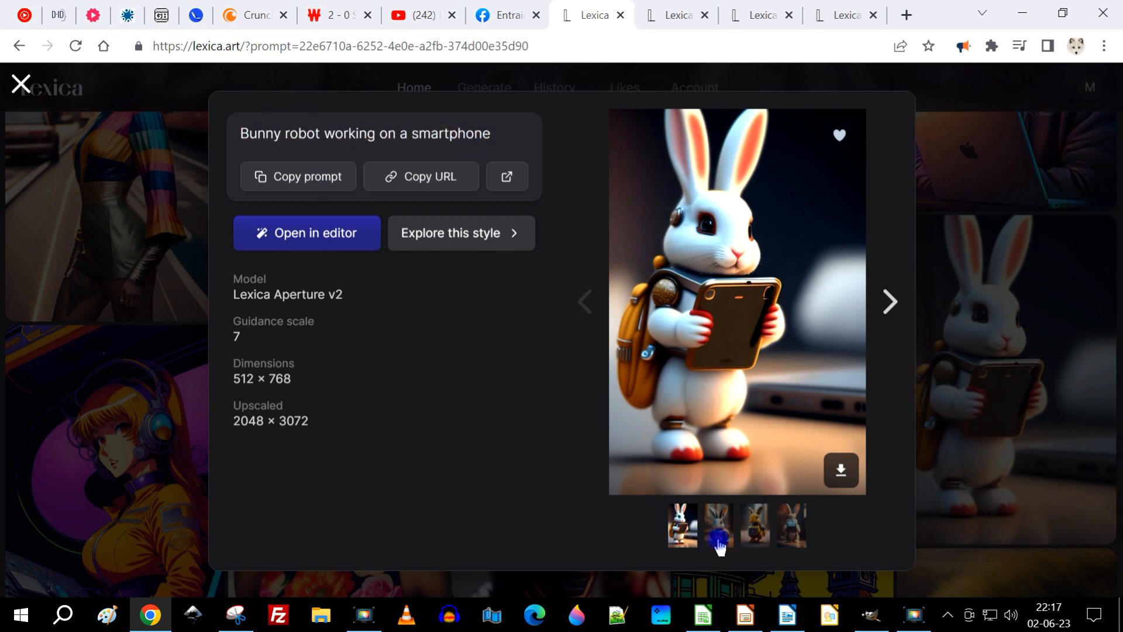
left_click(752, 542)
left_click(793, 544)
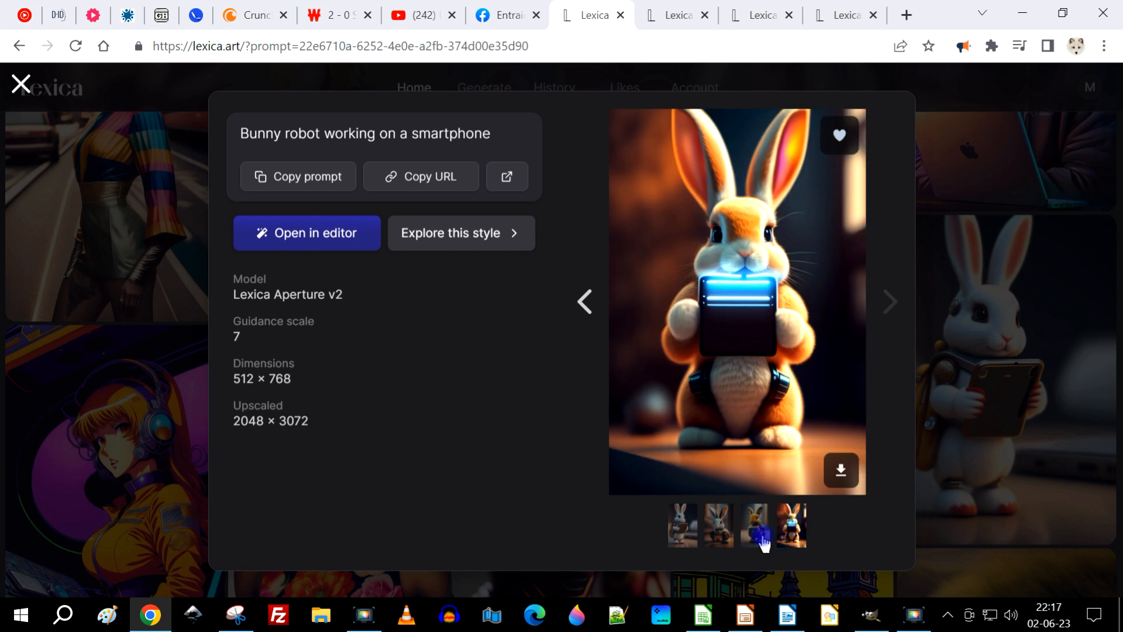
triple_click(326, 143)
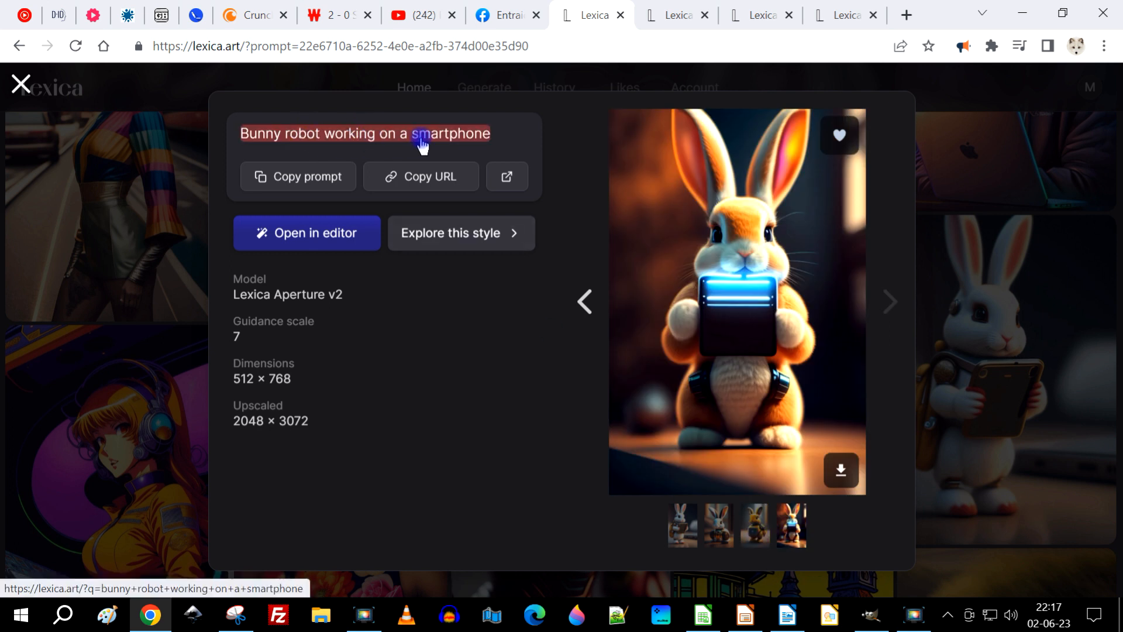
left_click(729, 533)
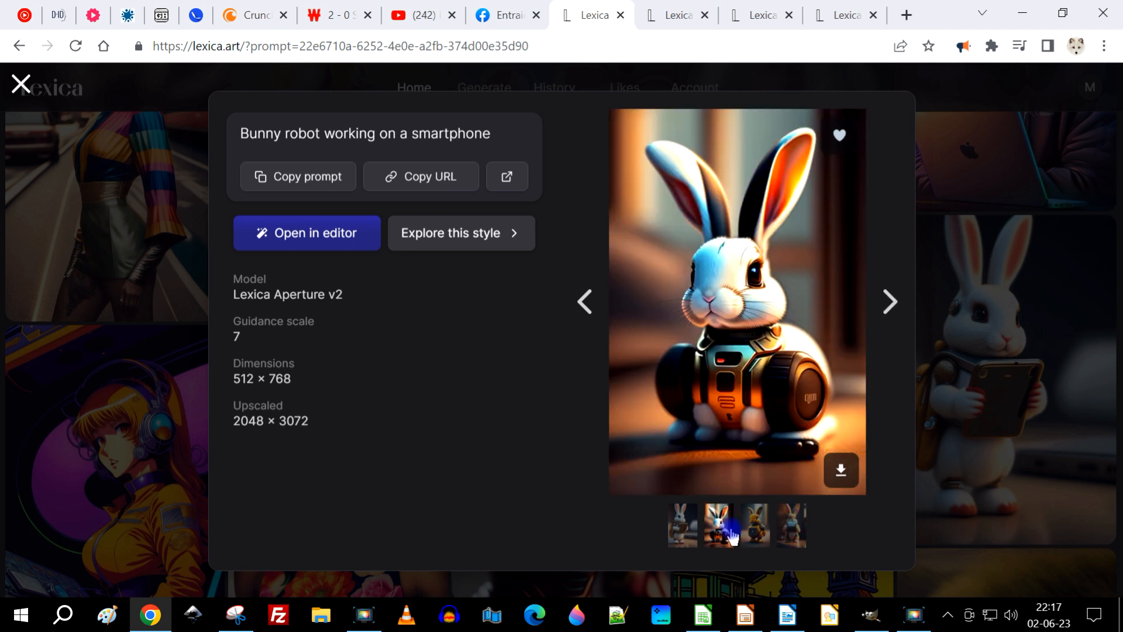
left_click_drag(239, 294, 247, 295)
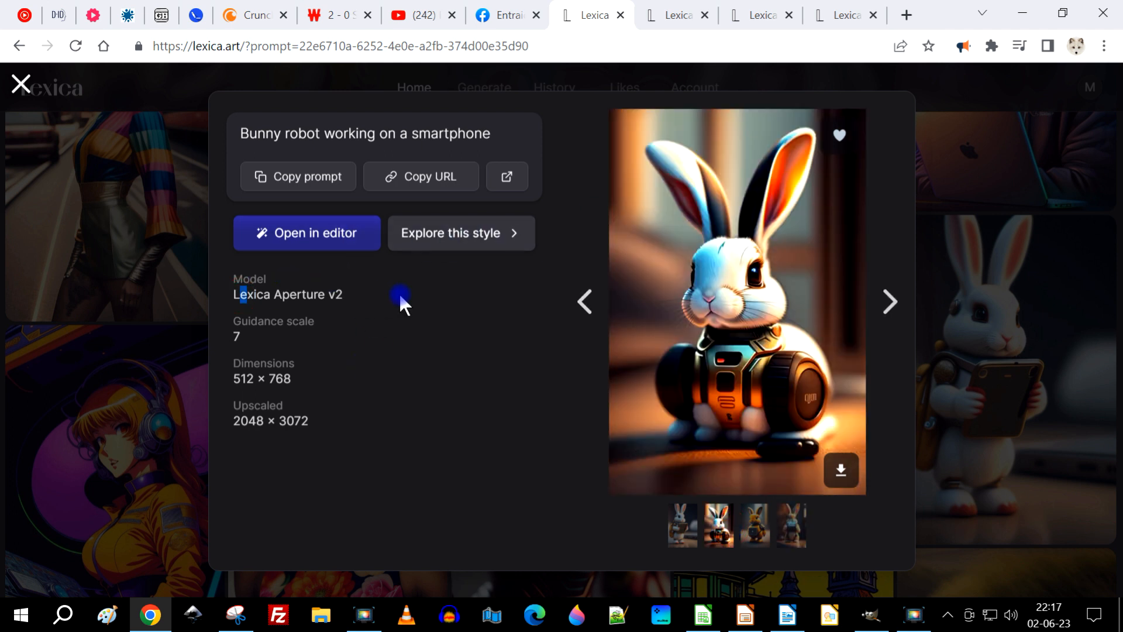
left_click_drag(405, 303, 402, 301)
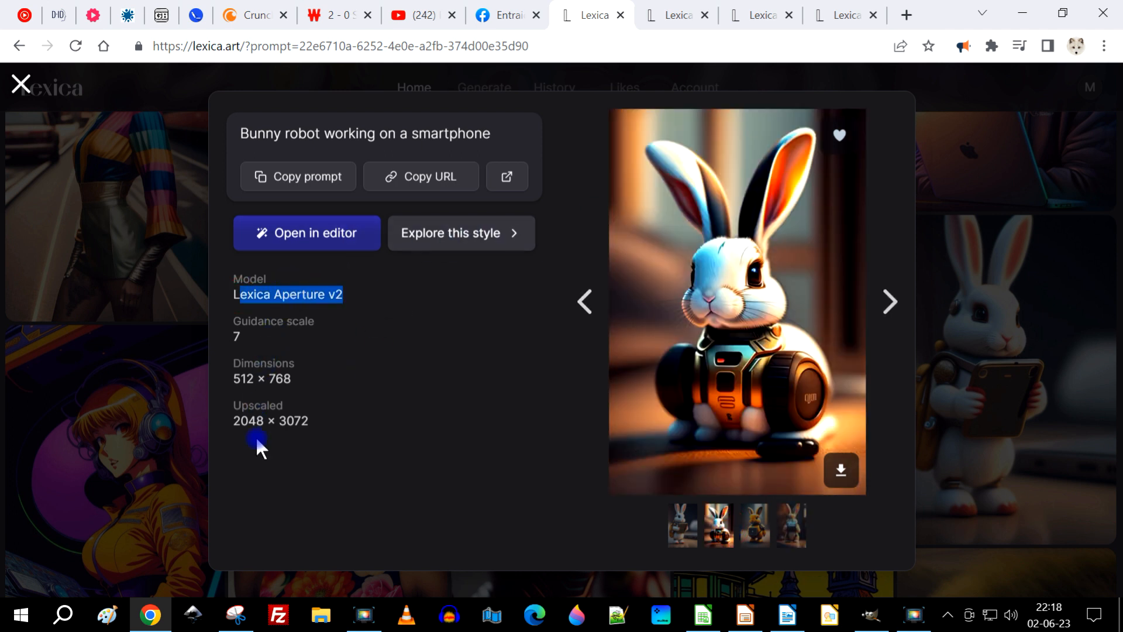
- Explore the style of the displayed bunny robot variant and look over the similar images
left_click(455, 237)
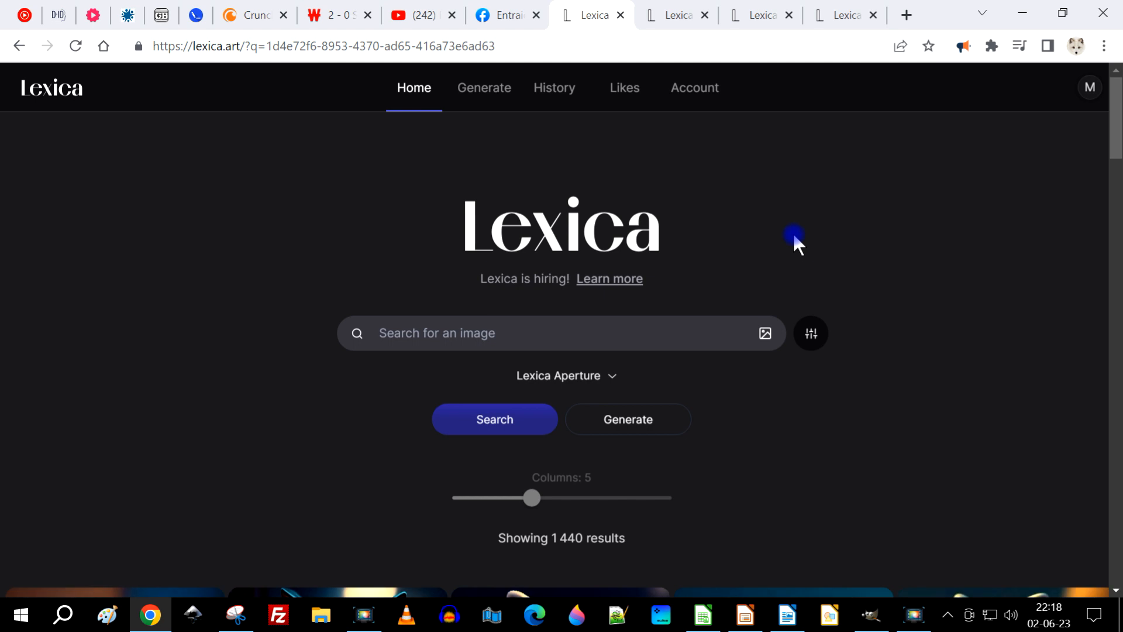
scroll(869, 234, "down", 5)
scroll(792, 231, "up", 3)
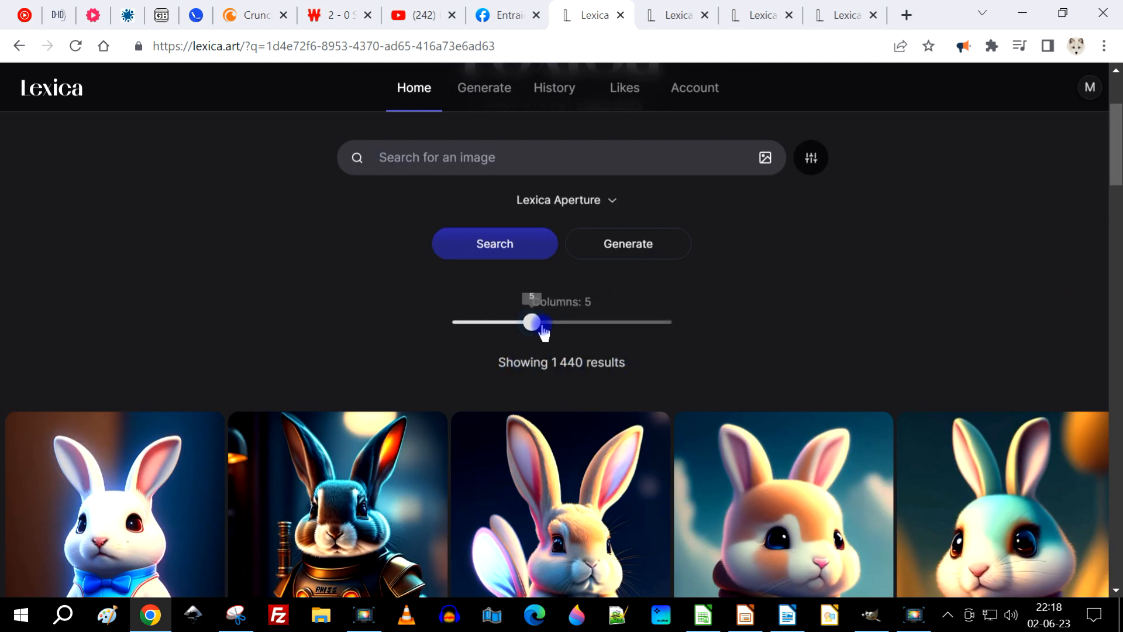
- Set the results grid to 12 columns and browse through the bunny images
left_click_drag(533, 322, 540, 323)
left_click_drag(631, 332, 749, 343)
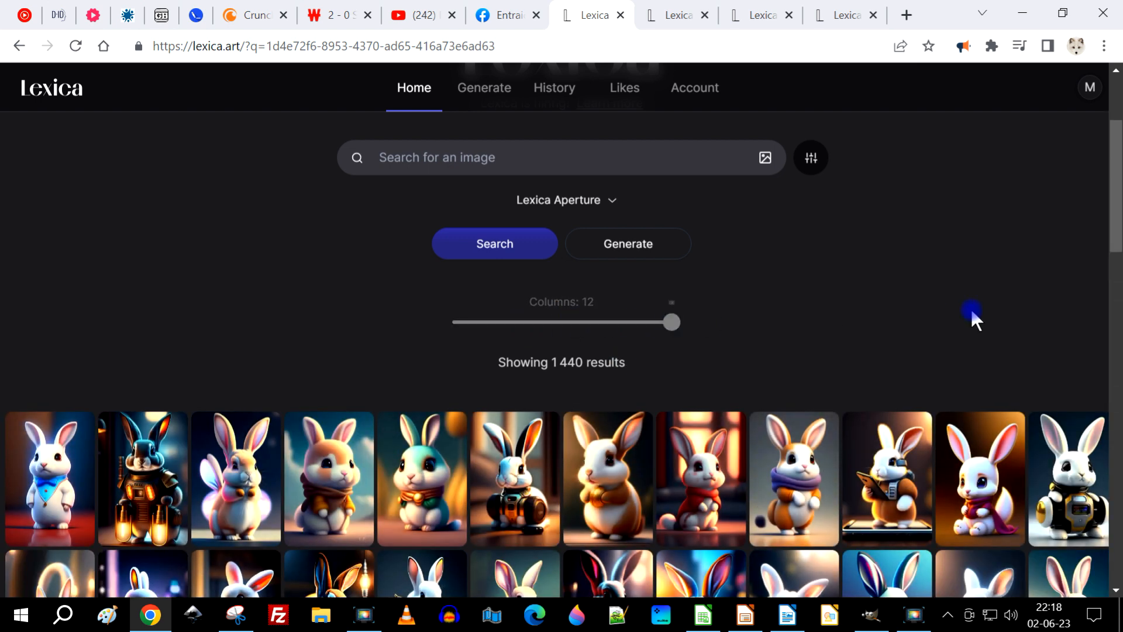
scroll(973, 318, "down", 4)
scroll(963, 384, "down", 8)
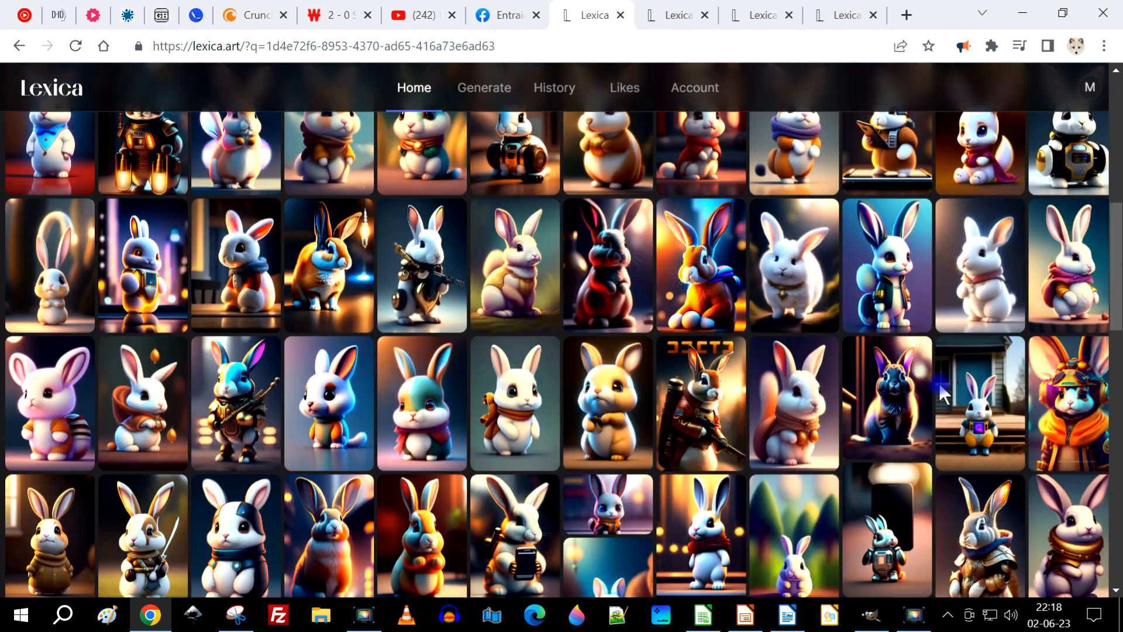
scroll(996, 374, "down", 10)
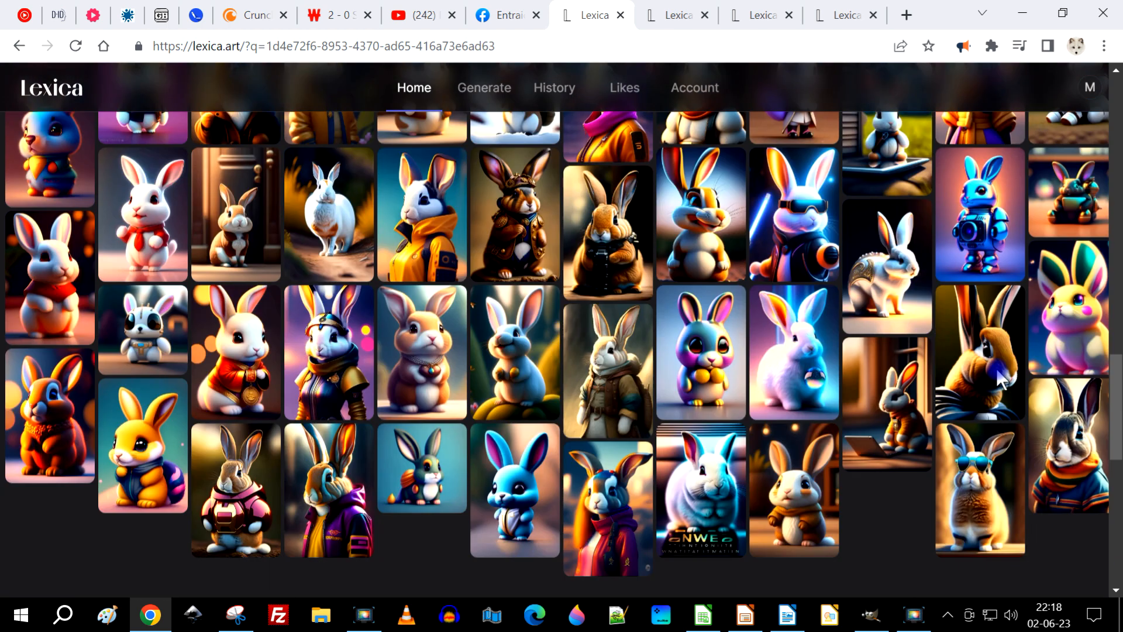
scroll(889, 337, "down", 5)
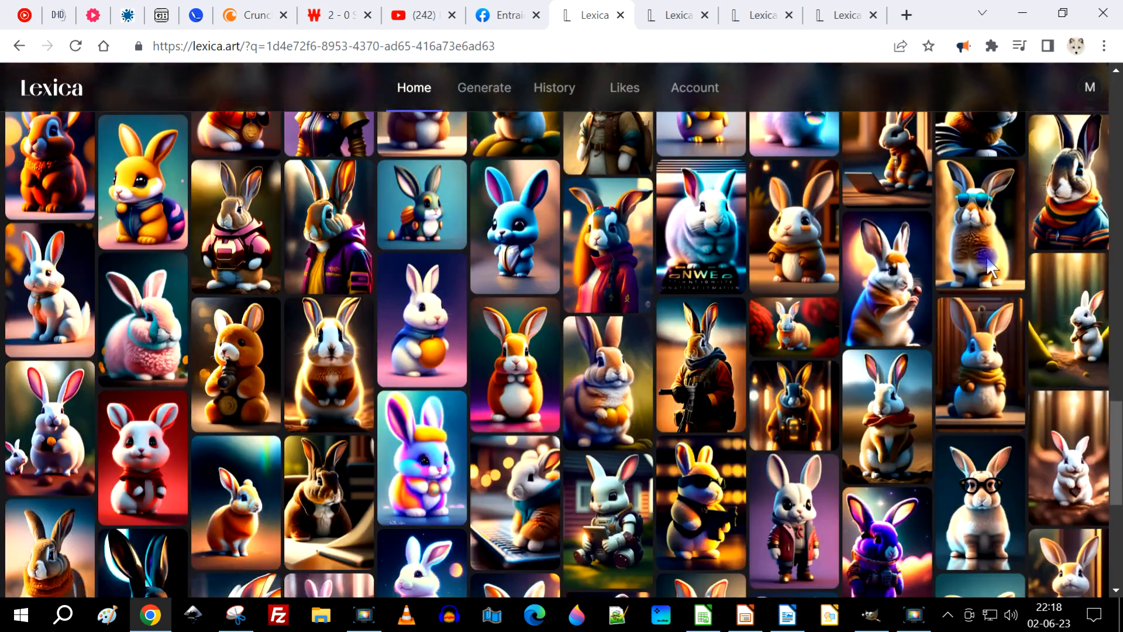
scroll(988, 268, "up", 11)
scroll(988, 268, "up", 20)
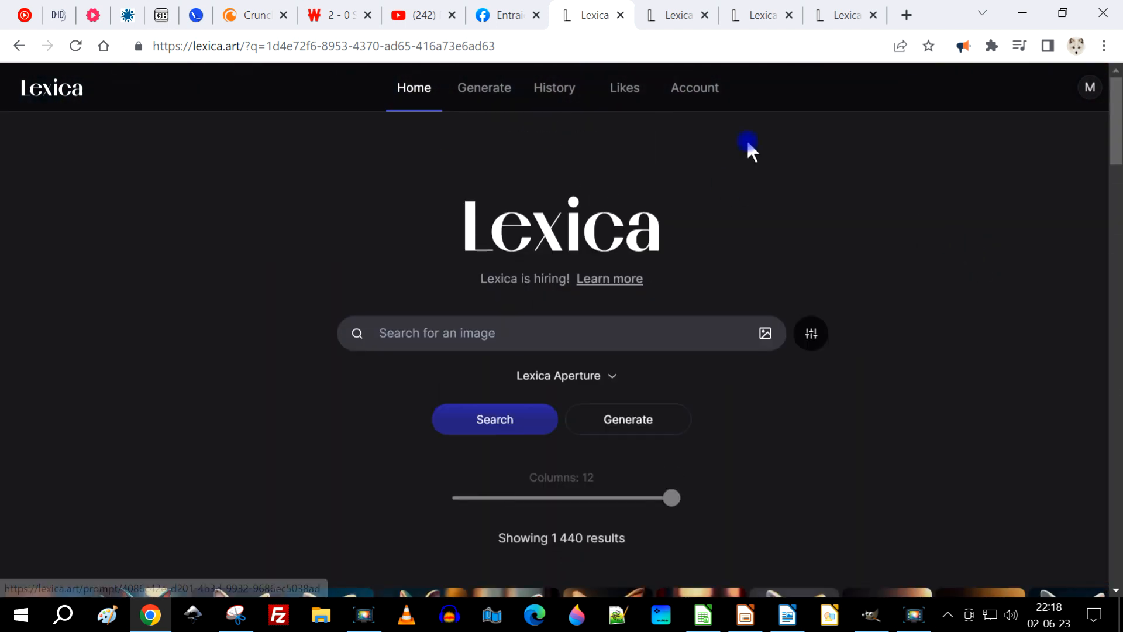
- Open the account page and review the yearly Starter, Pro and Max membership plans
left_click(1090, 90)
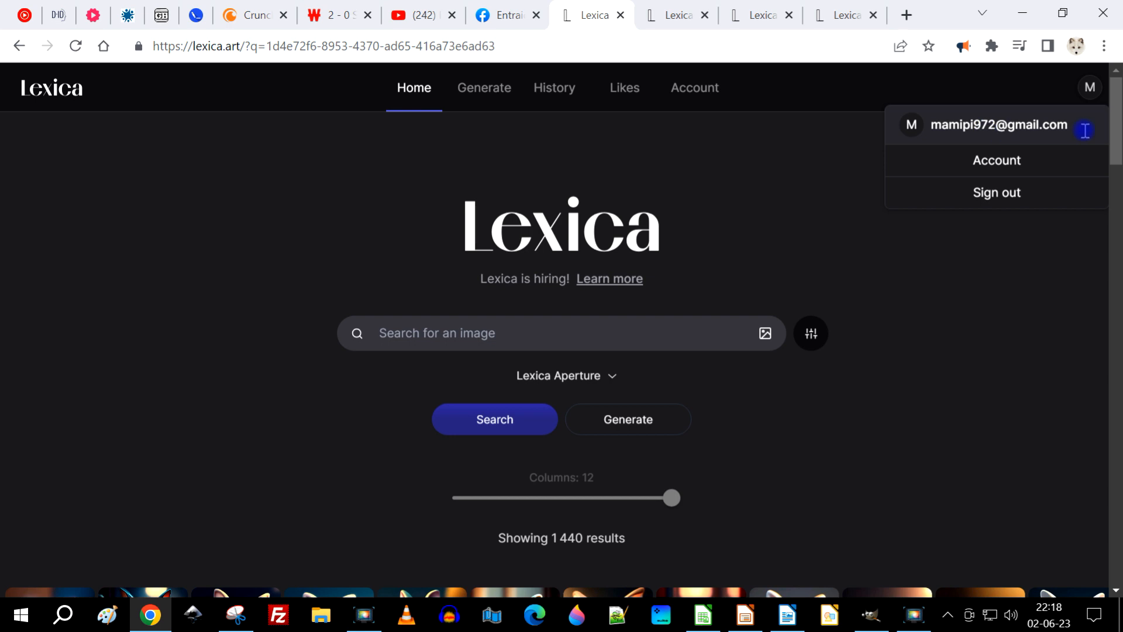
left_click(1001, 161)
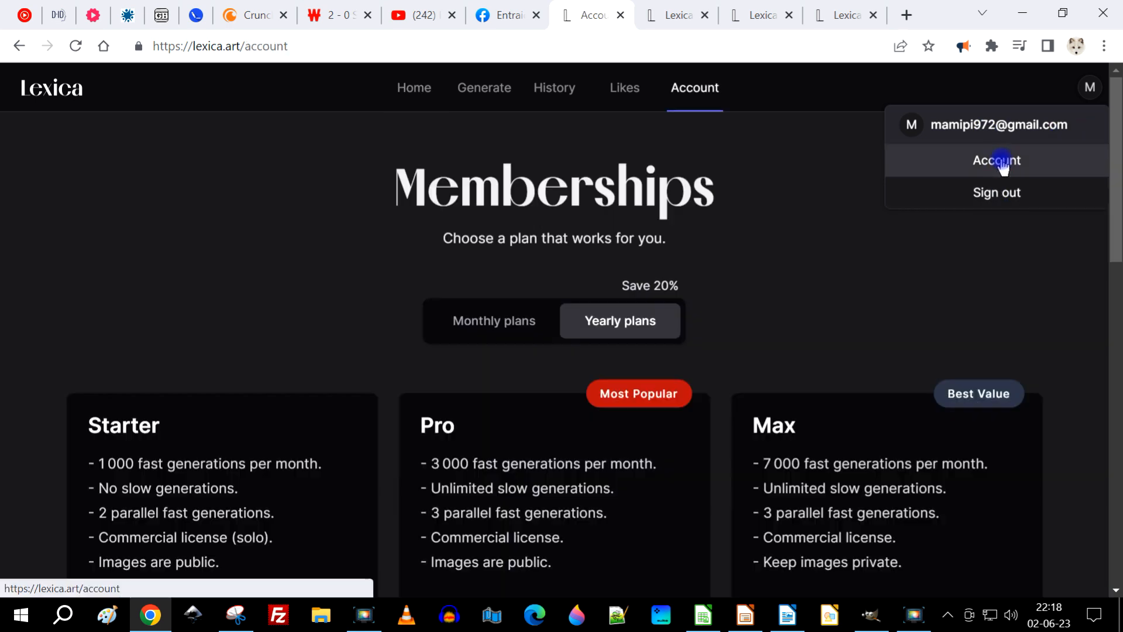
scroll(221, 308, "down", 3)
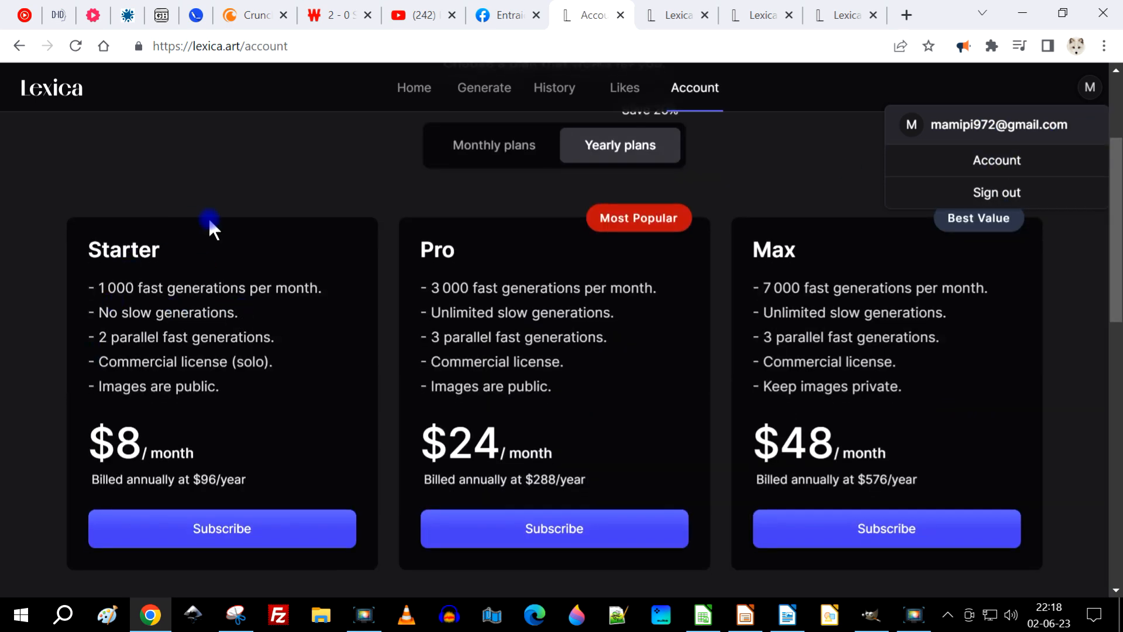
scroll(223, 201, "down", 2)
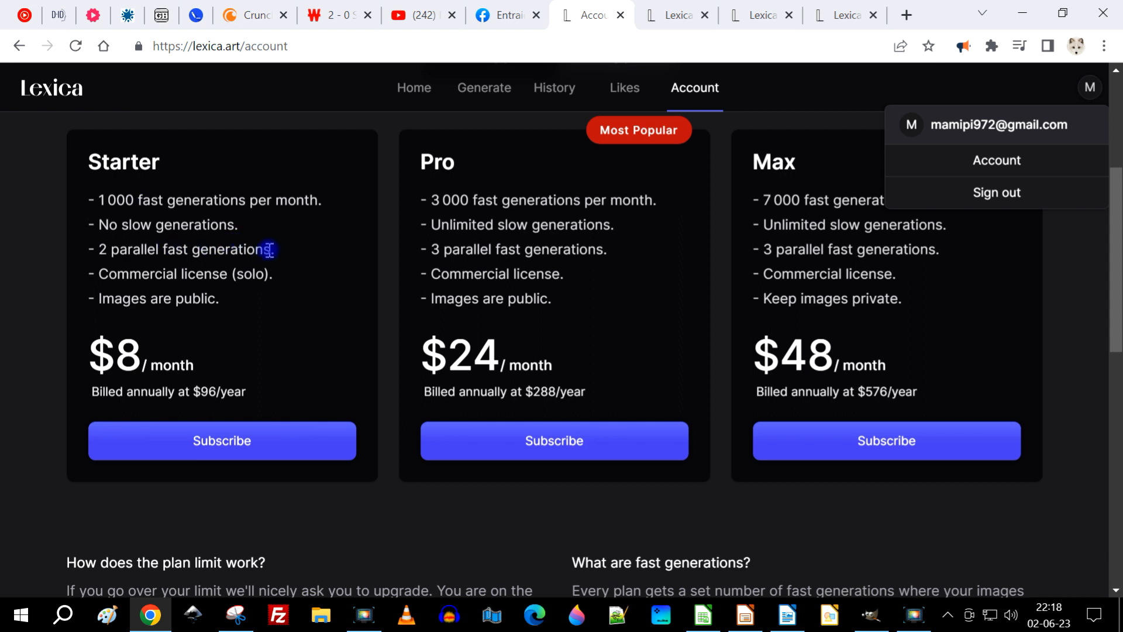
- Highlight the monthly image allowance and the usage period in the answer on how the plan limit works
scroll(265, 248, "down", 3)
left_click_drag(72, 414, 511, 465)
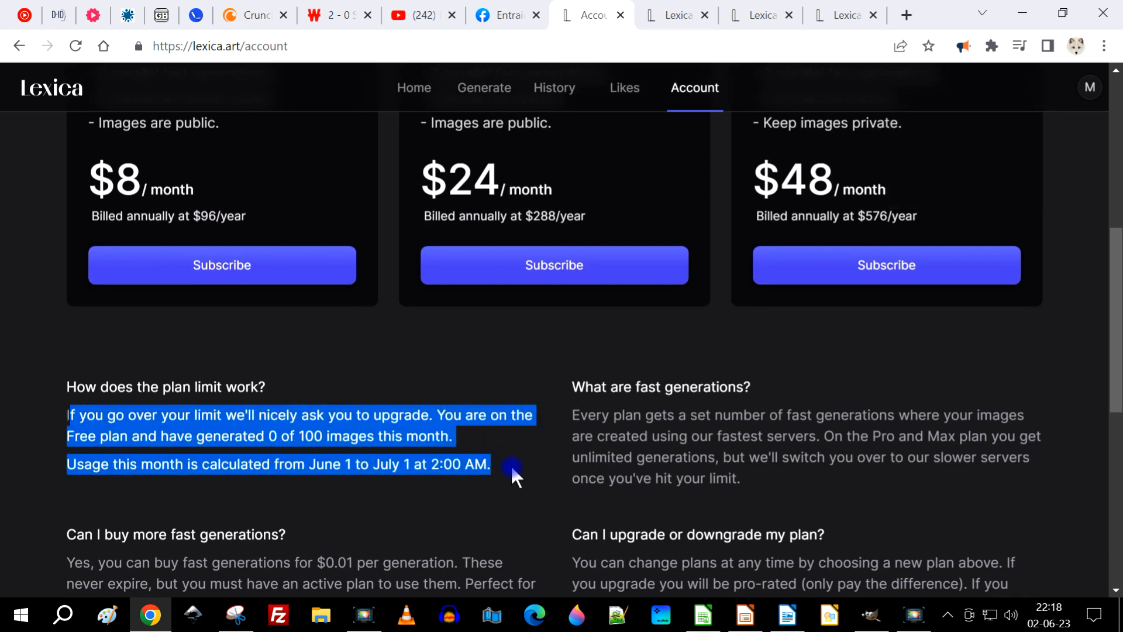
left_click(310, 442)
left_click_drag(230, 437, 406, 437)
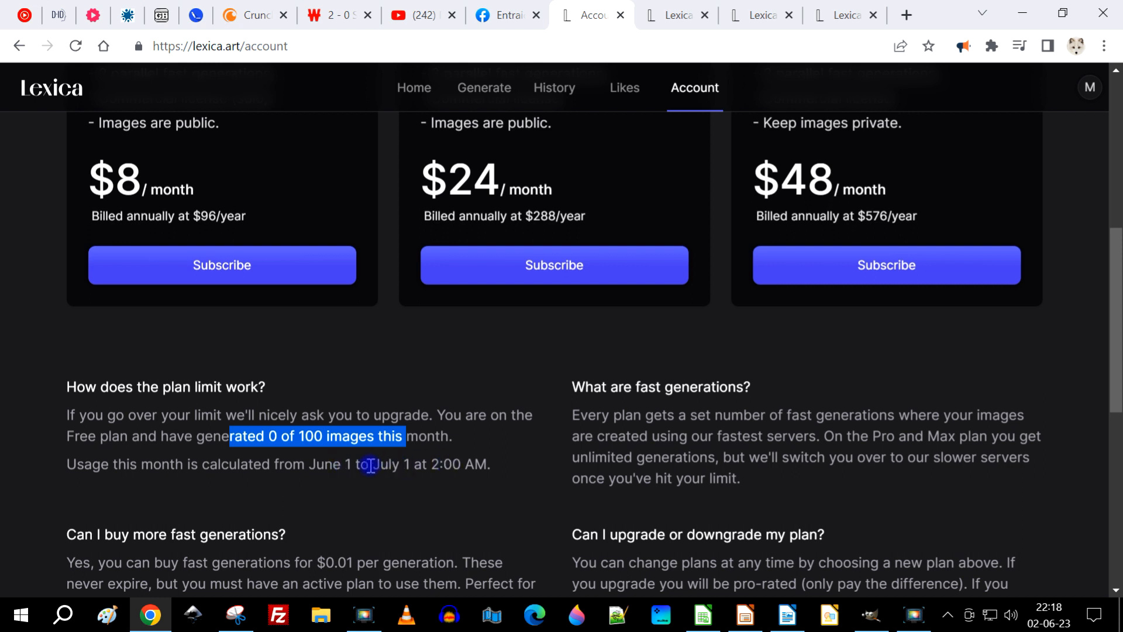
left_click_drag(370, 466, 493, 460)
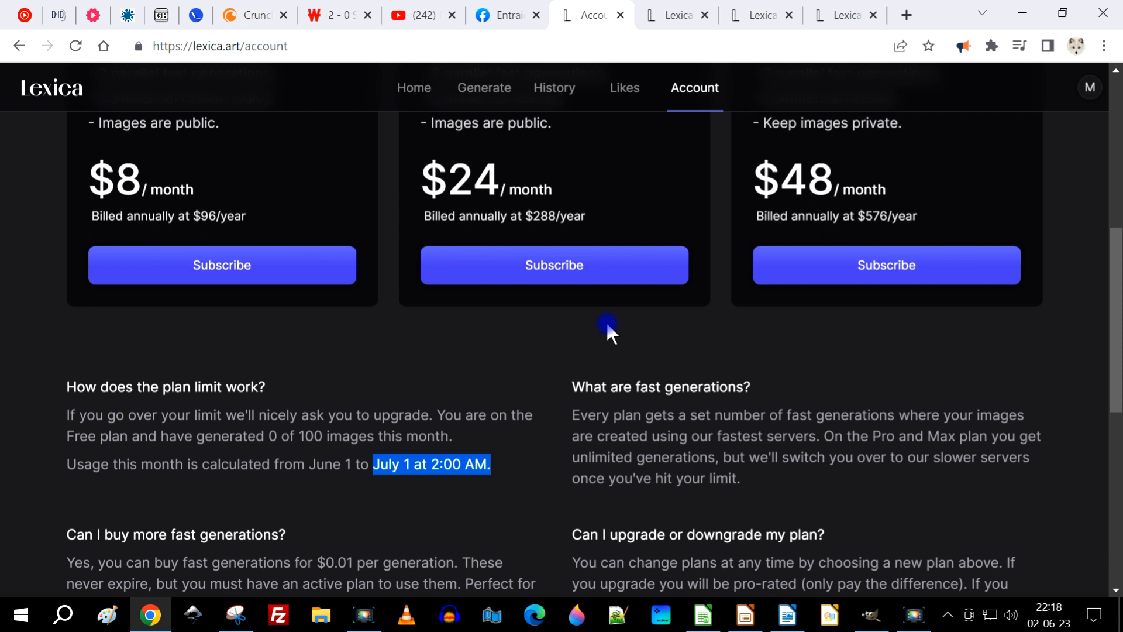
- Review the rest of the membership FAQ, then open the license page linked under commercial use and read through it
scroll(336, 428, "up", 5)
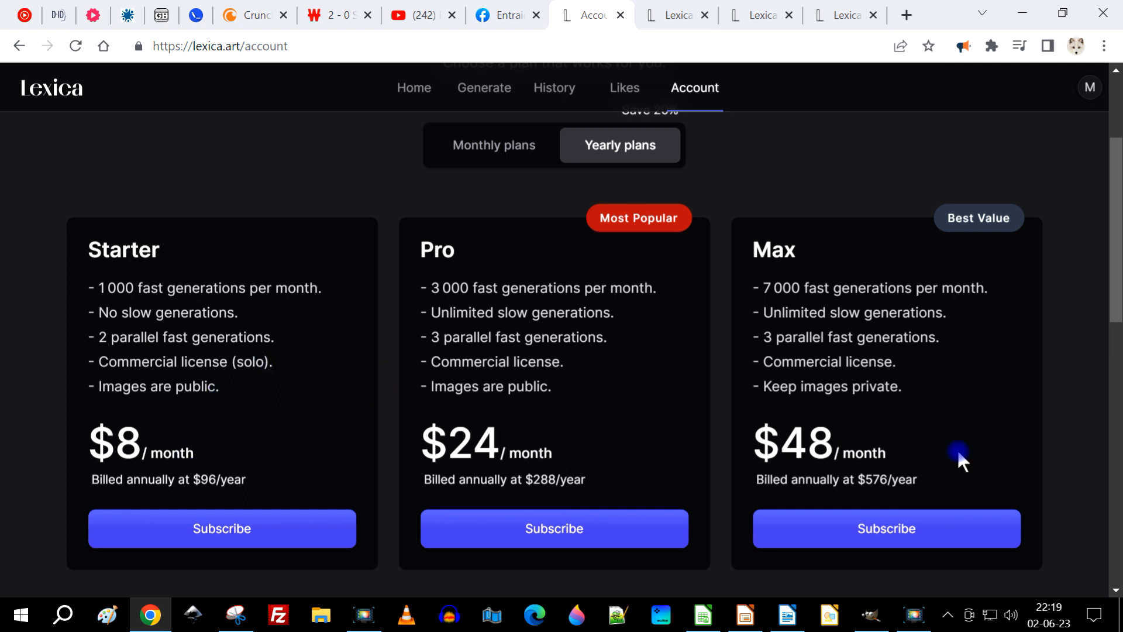
scroll(727, 393, "up", 3)
scroll(647, 306, "down", 15)
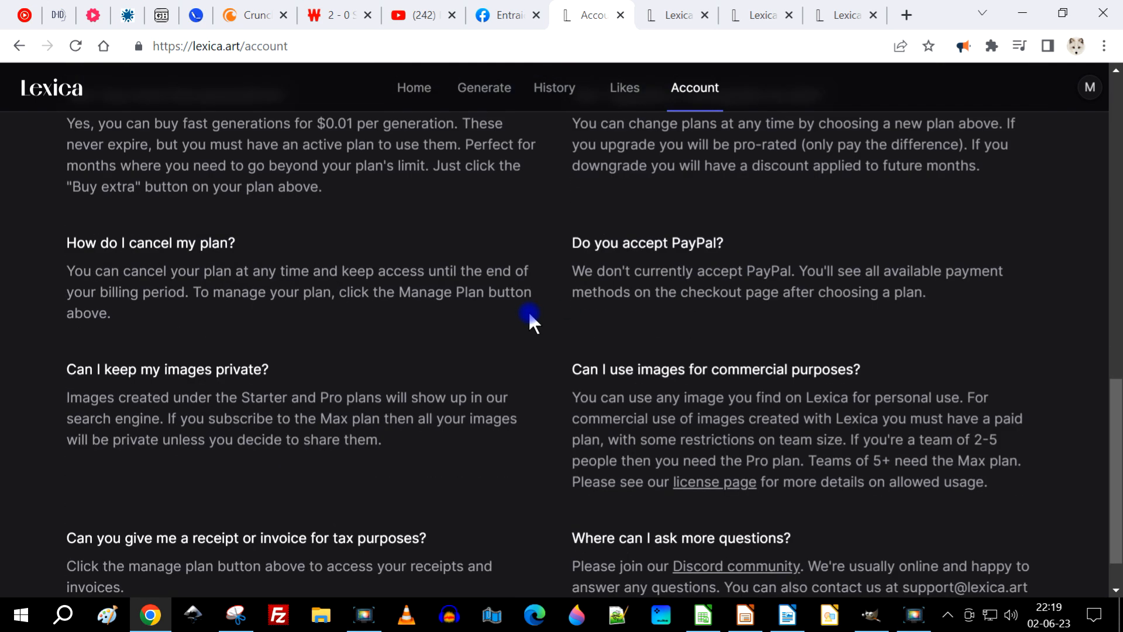
scroll(760, 434, "down", 1)
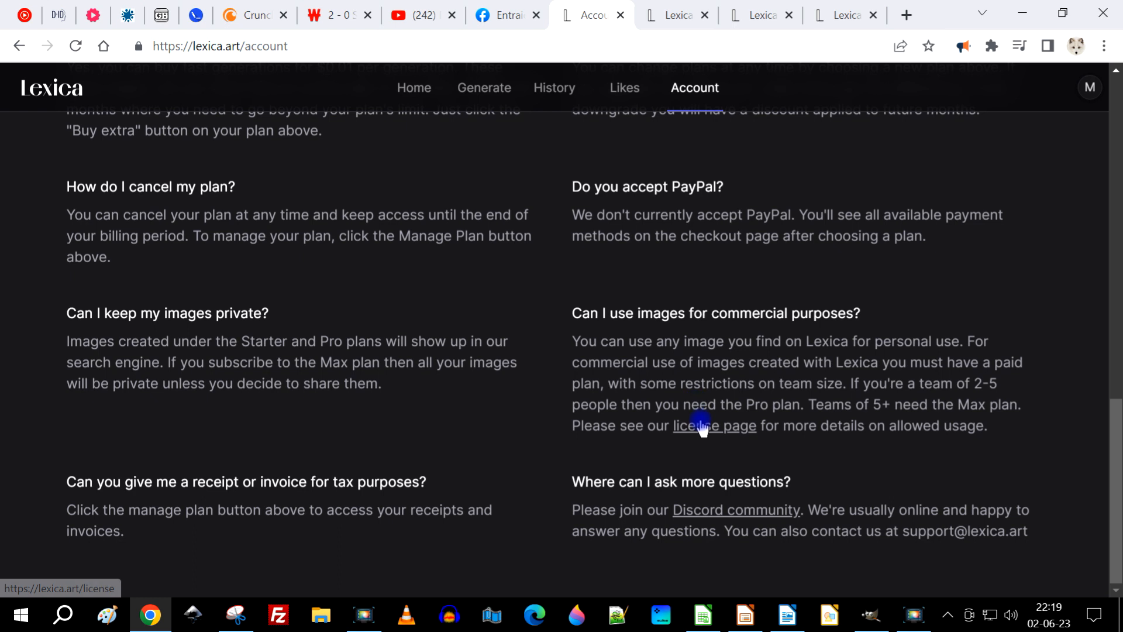
left_click(700, 427)
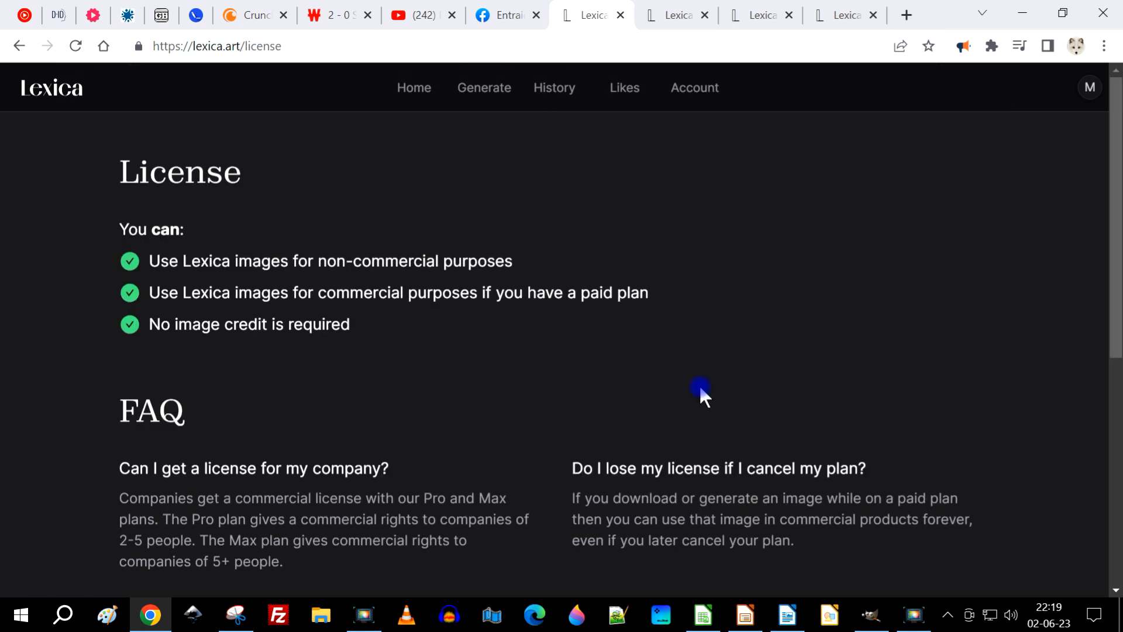
scroll(396, 351, "down", 2)
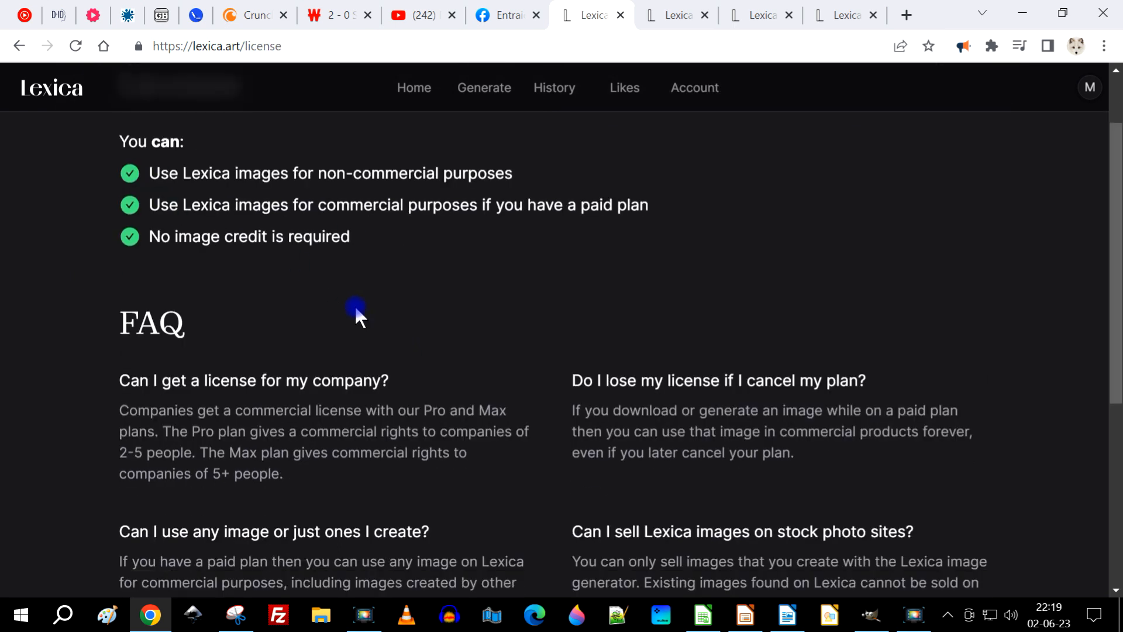
scroll(362, 298, "down", 2)
scroll(664, 304, "down", 3)
scroll(673, 307, "down", 1)
scroll(567, 310, "up", 5)
- Translate the license page into French and read its FAQ on commercial use, stock sites and image privacy
right_click(551, 306)
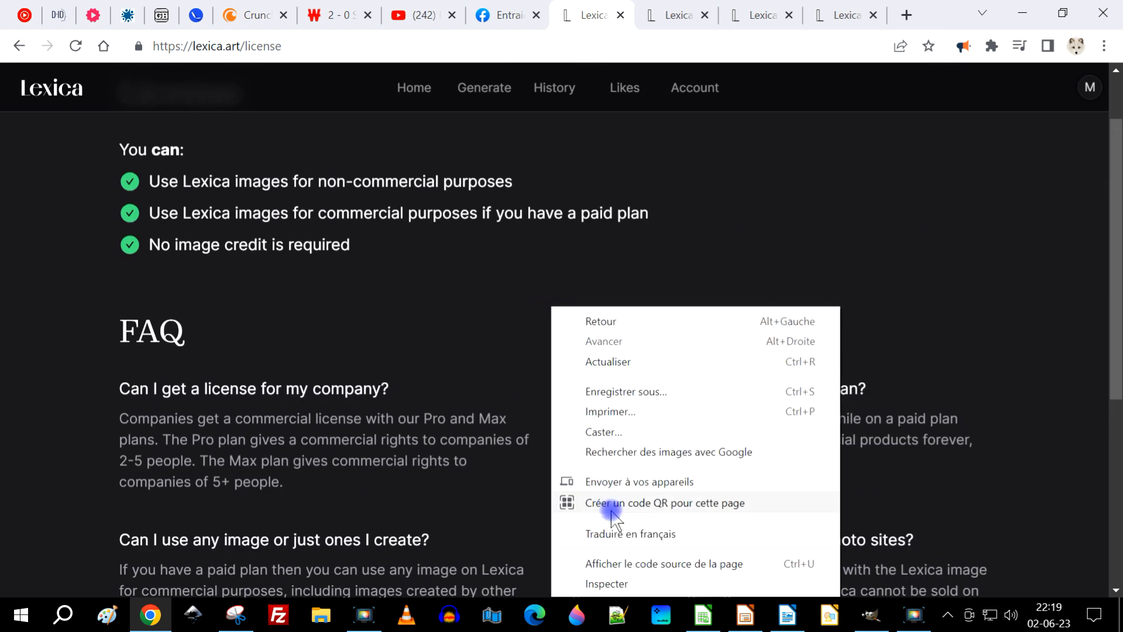
left_click(606, 533)
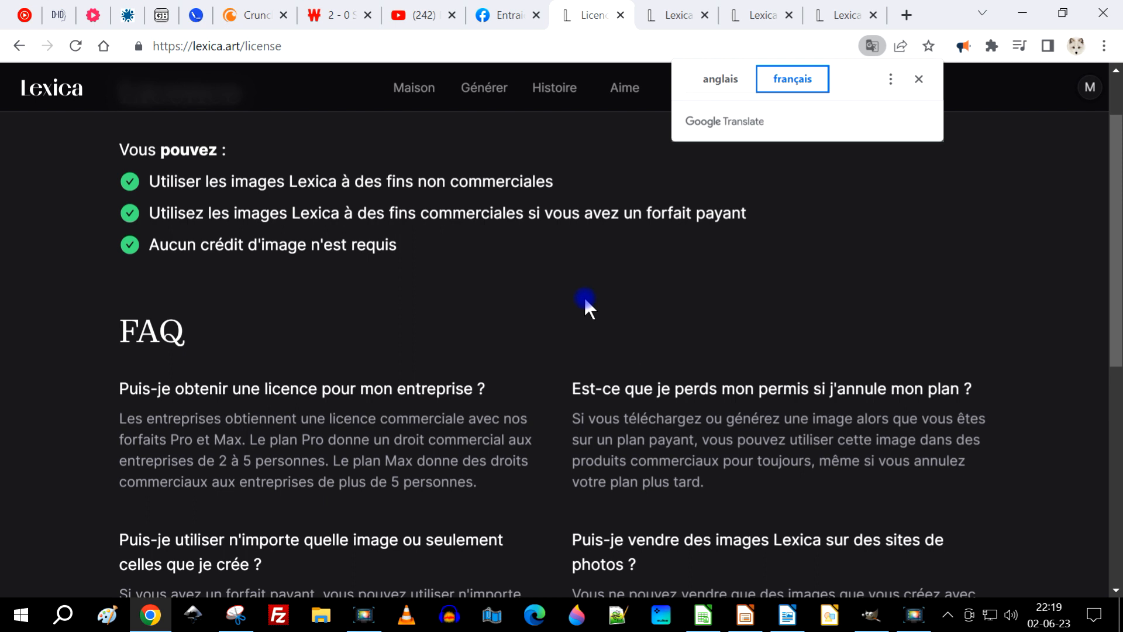
scroll(579, 300, "down", 1)
scroll(363, 304, "down", 1)
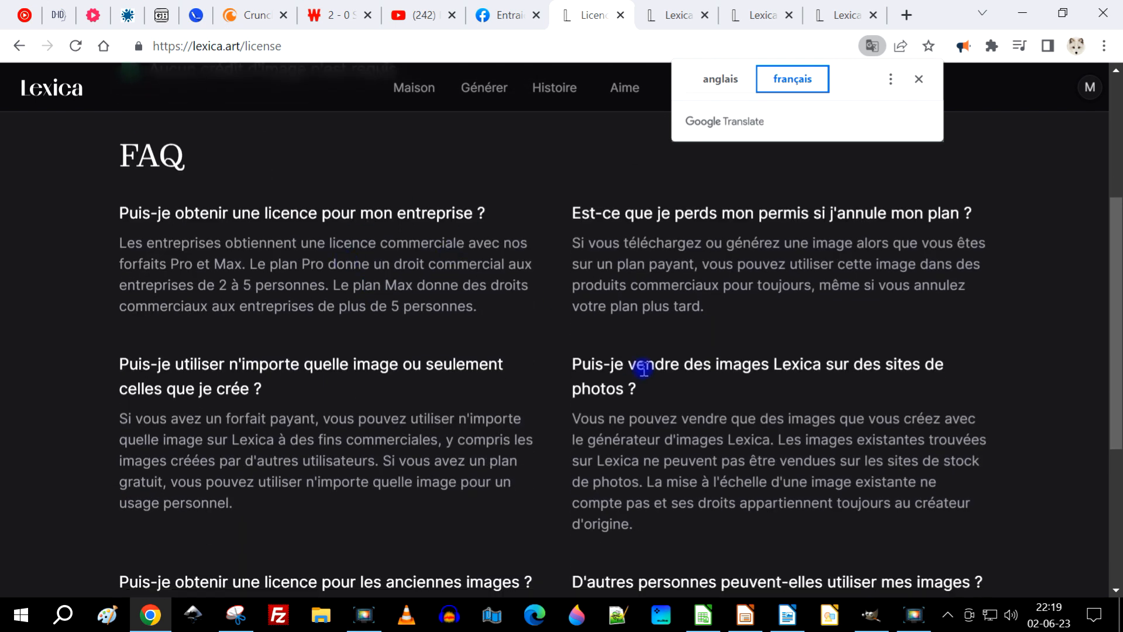
scroll(608, 304, "down", 1)
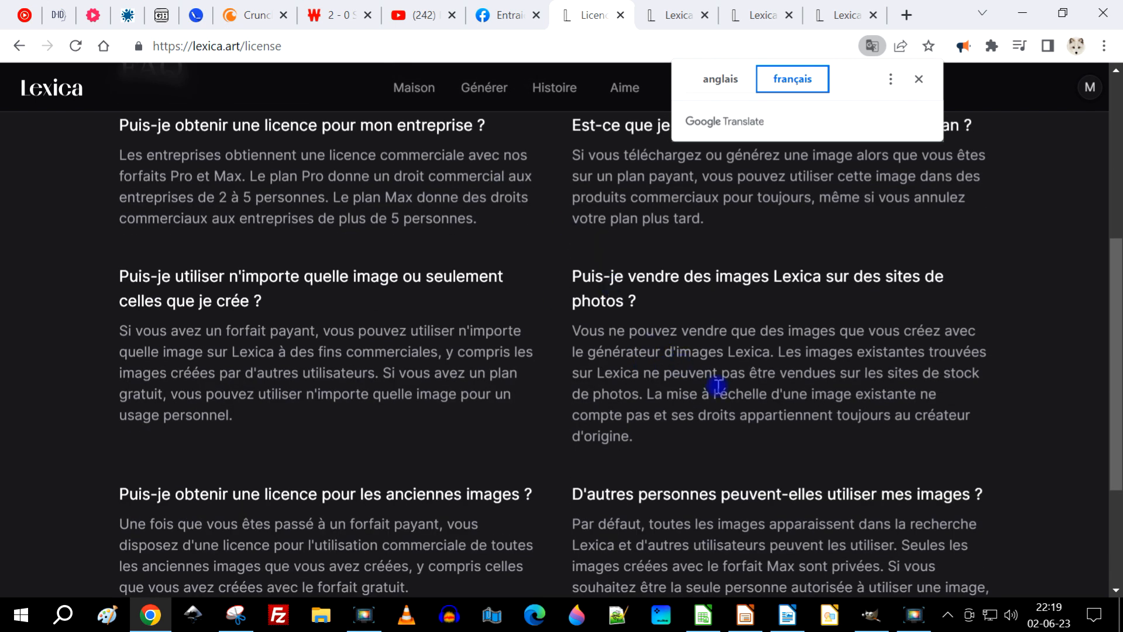
scroll(318, 380, "down", 2)
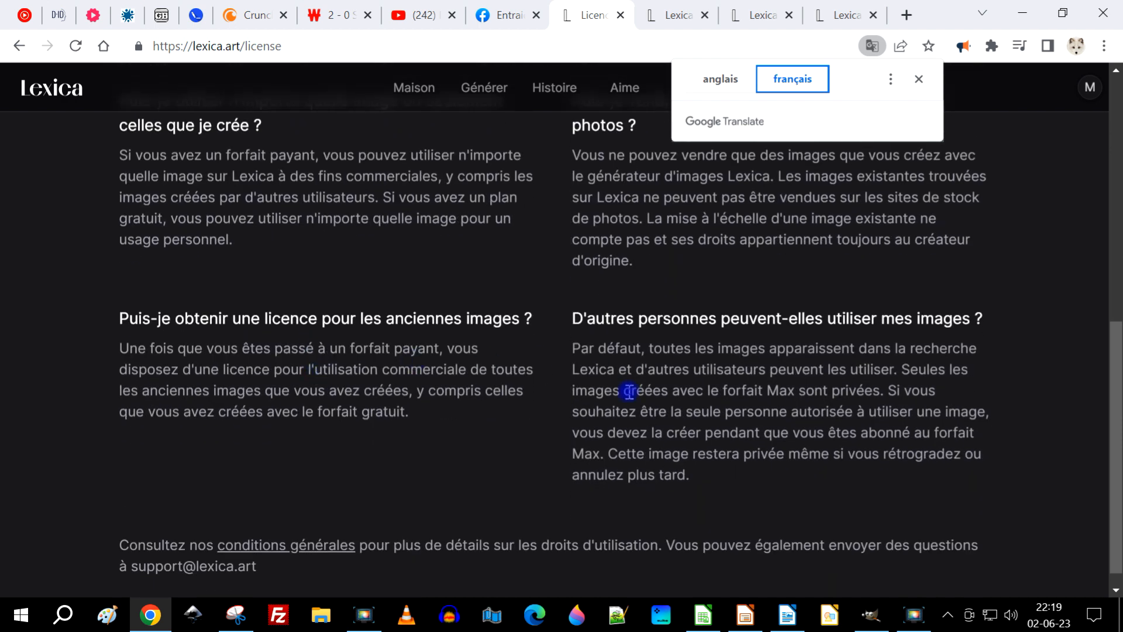
scroll(438, 413, "down", 1)
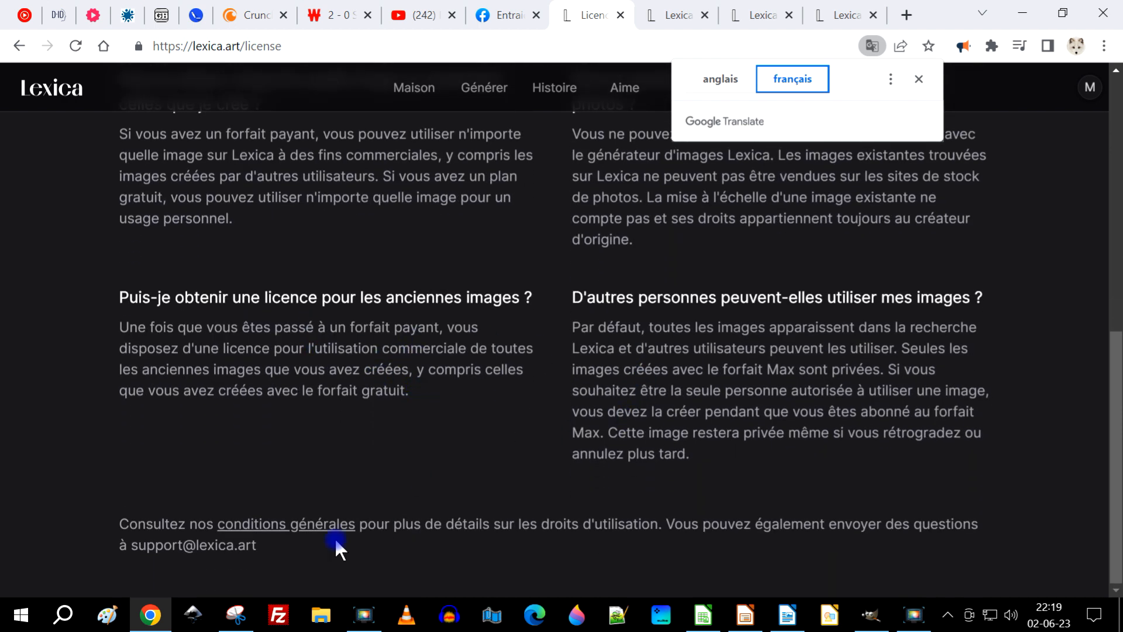
- Open the linked terms and conditions, translate them into French and read the personal and commercial usage sections
left_click(294, 530)
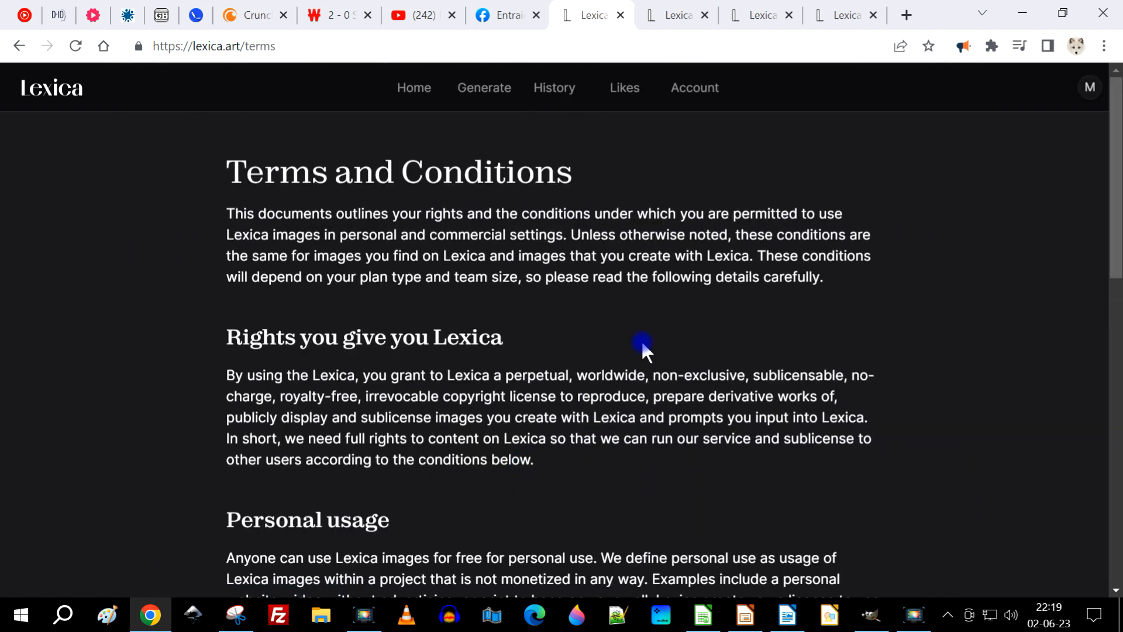
right_click(746, 286)
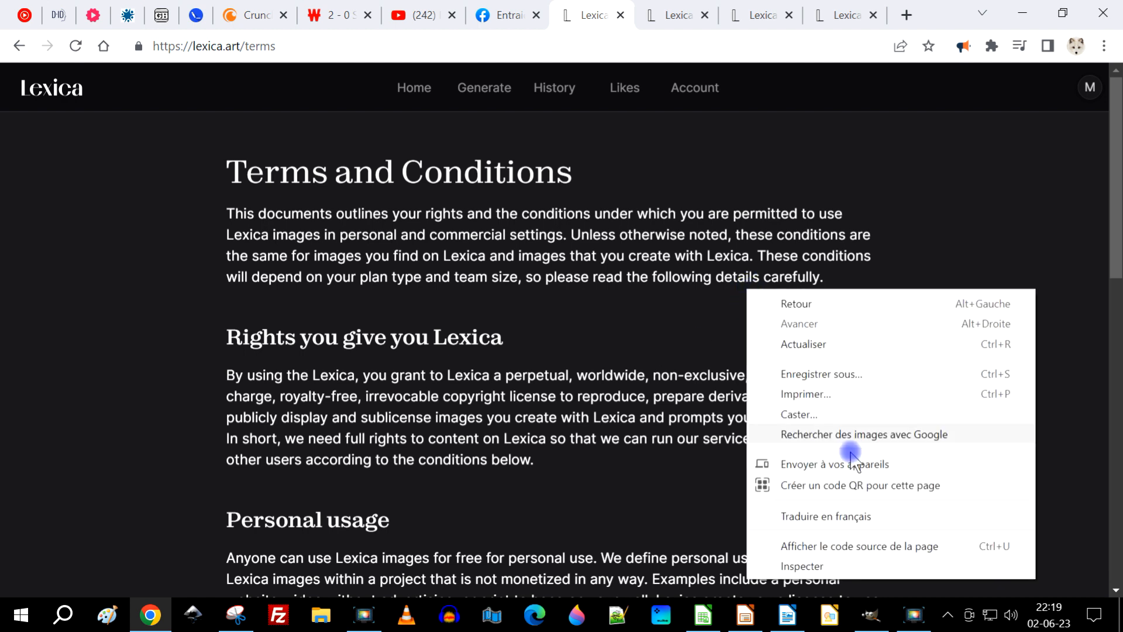
left_click(840, 517)
scroll(654, 335, "down", 7)
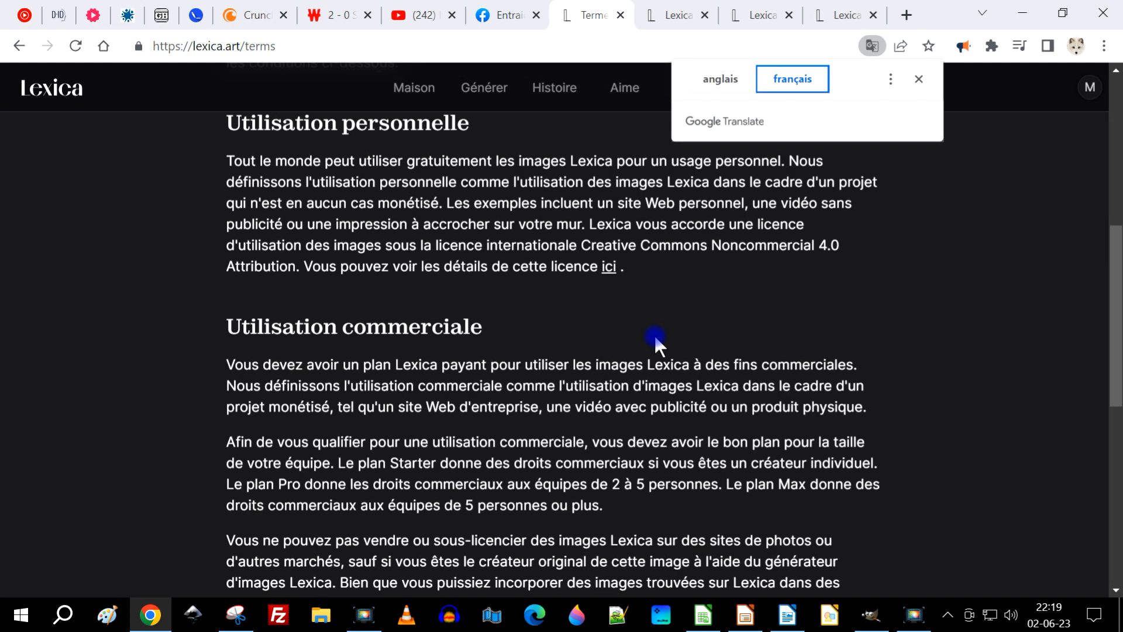
- Highlight the personal usage passages on free non-monetized use, its examples and the Creative Commons Noncommercial 4.0 license in the French terms
scroll(628, 336, "up", 1)
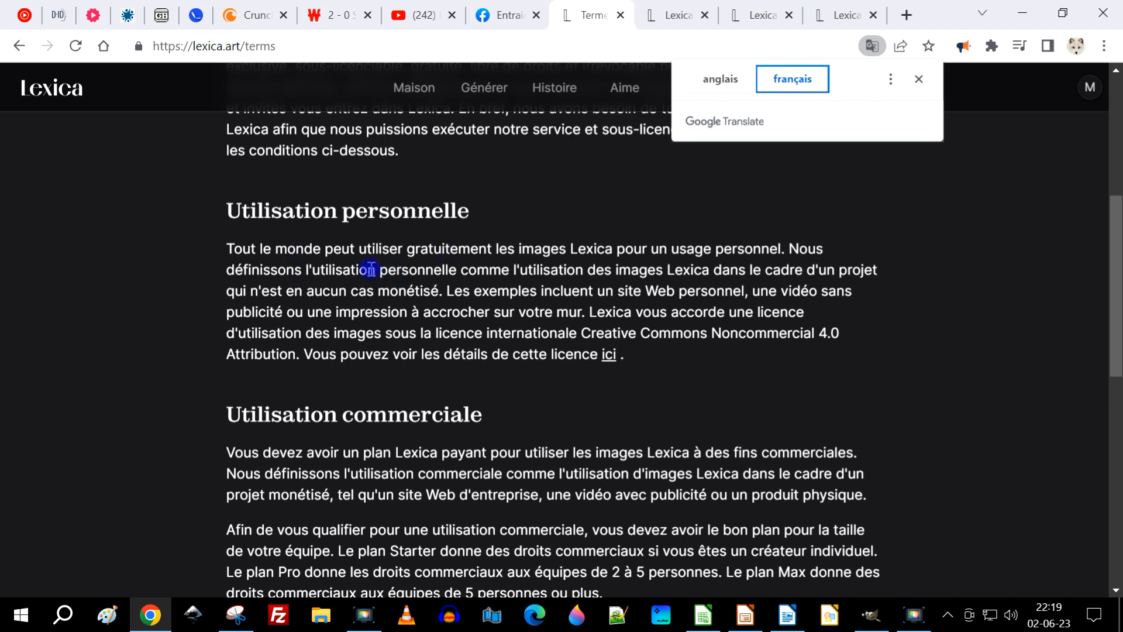
left_click_drag(445, 249, 699, 362)
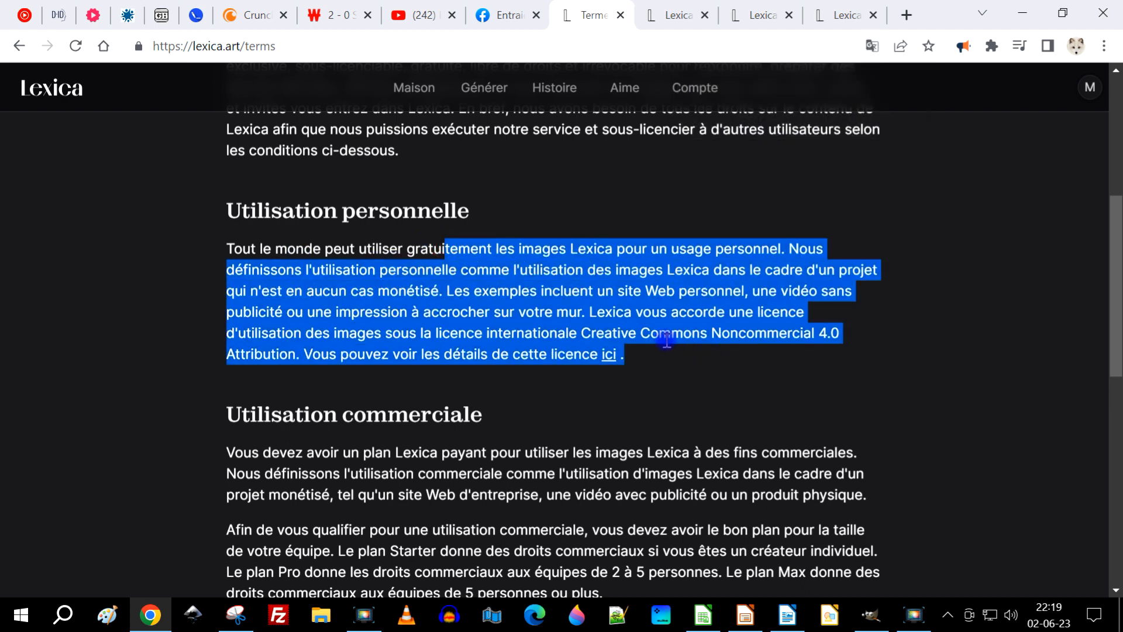
left_click(592, 295)
left_click_drag(557, 291, 662, 360)
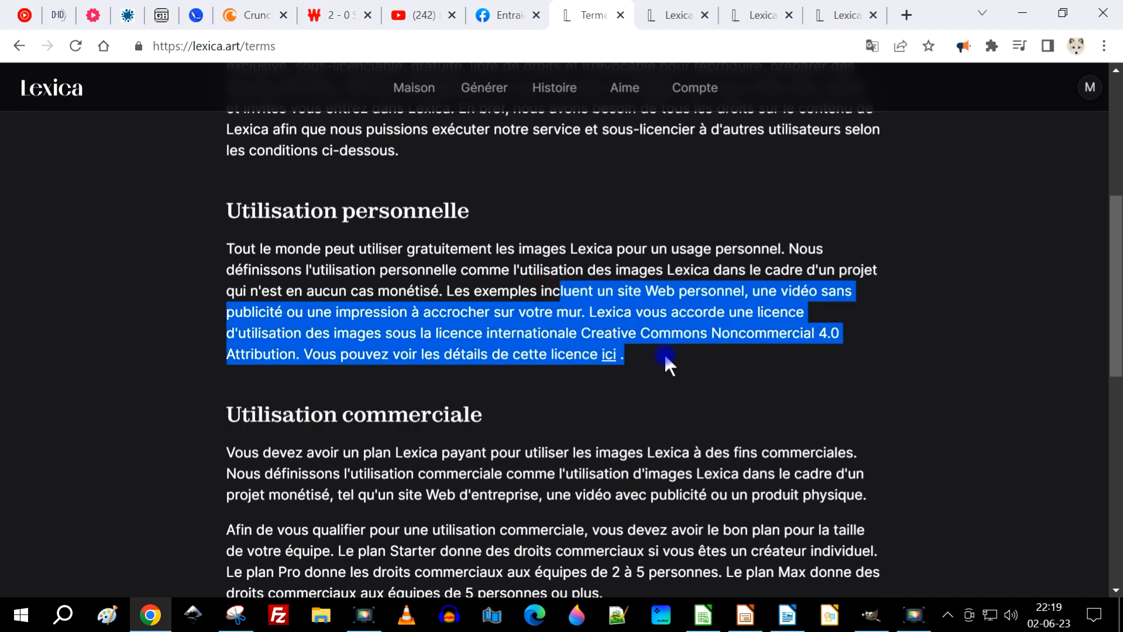
left_click(666, 354)
left_click_drag(314, 333, 756, 356)
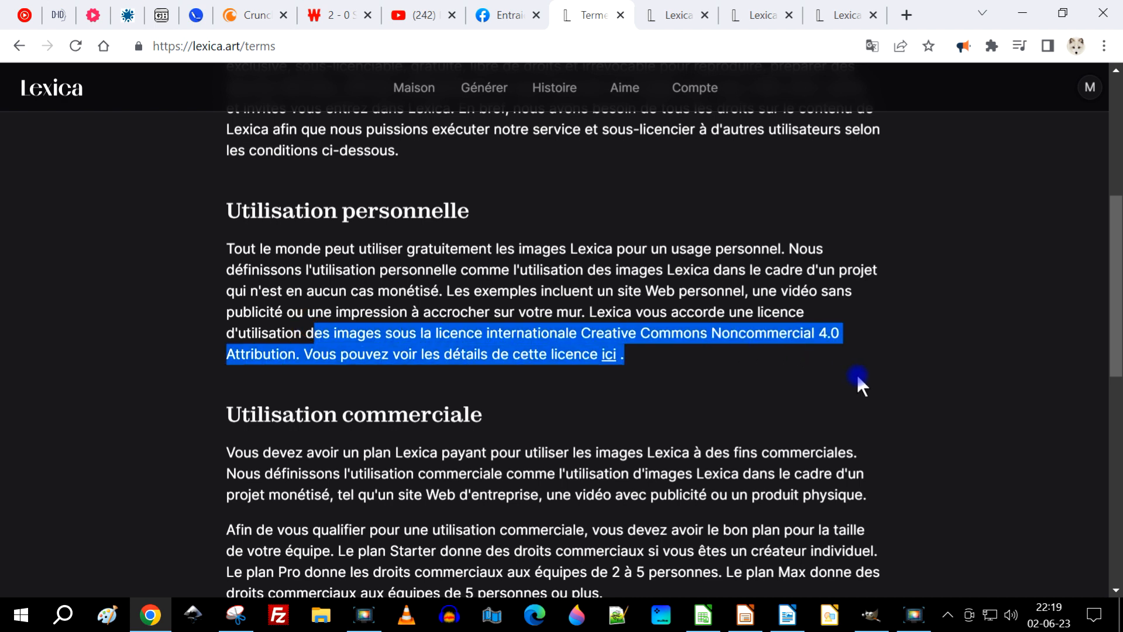
left_click(615, 428)
- Highlight the Stable Diffusion section's passages on Lexica Aperture images and on CC0-licensed Stable Diffusion 1.5 images
scroll(620, 432, "down", 10)
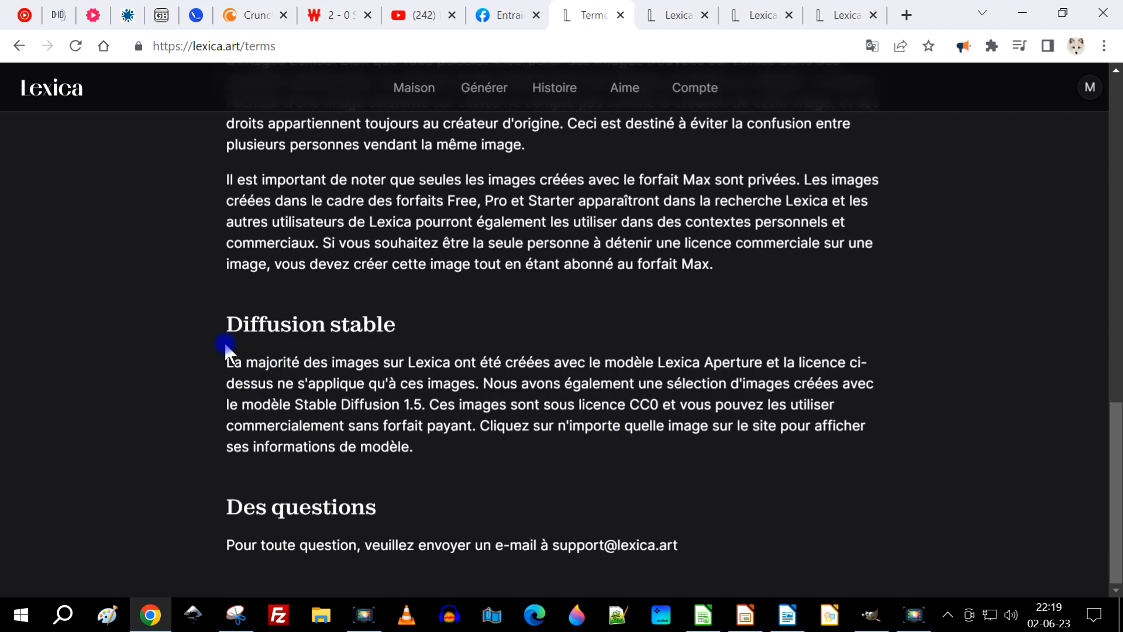
left_click_drag(292, 363, 725, 367)
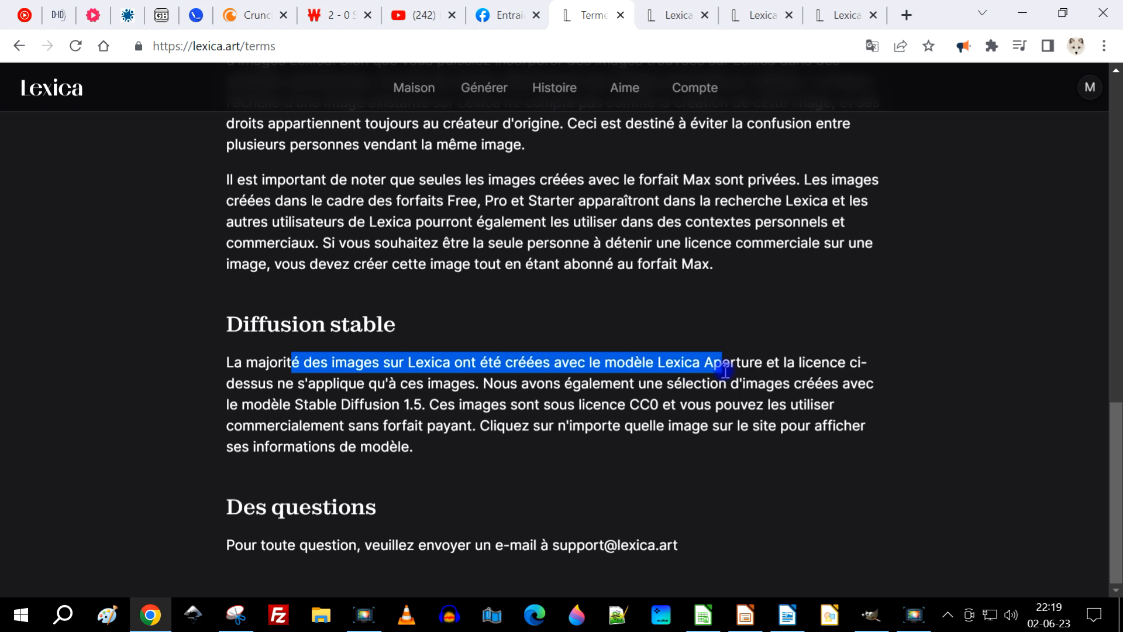
left_click_drag(372, 363, 718, 355)
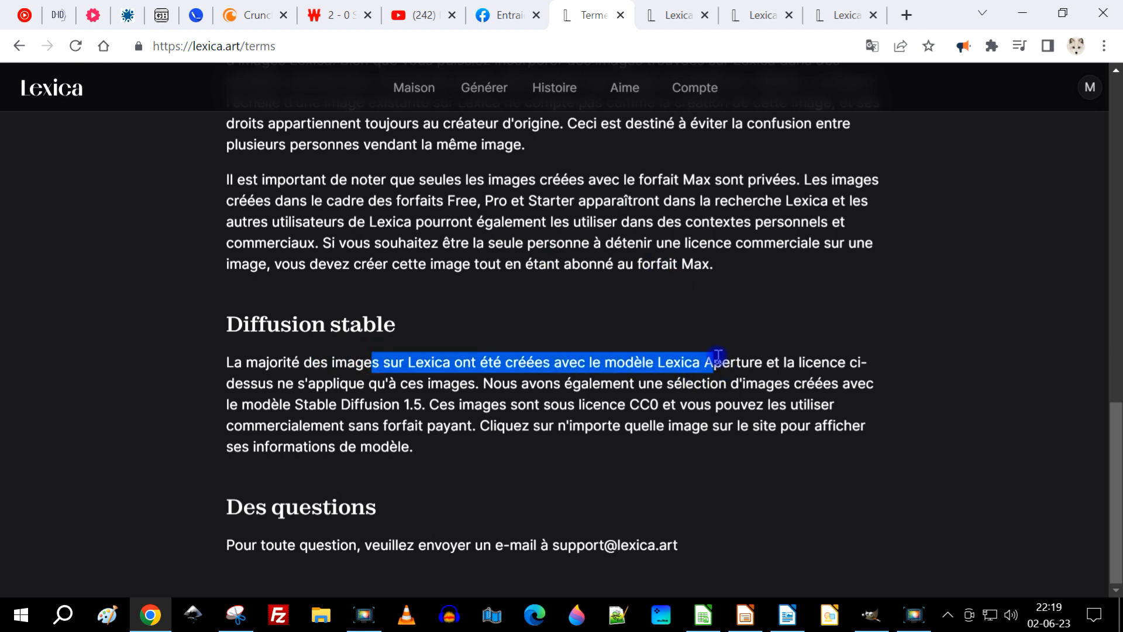
left_click_drag(251, 388, 459, 384)
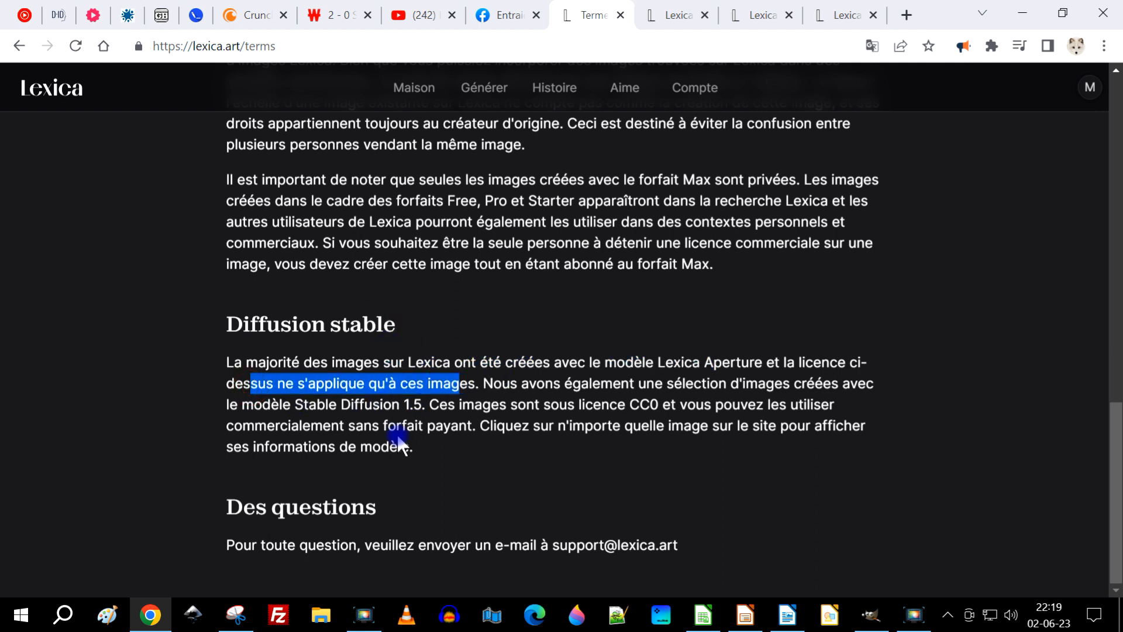
left_click_drag(630, 386, 661, 445)
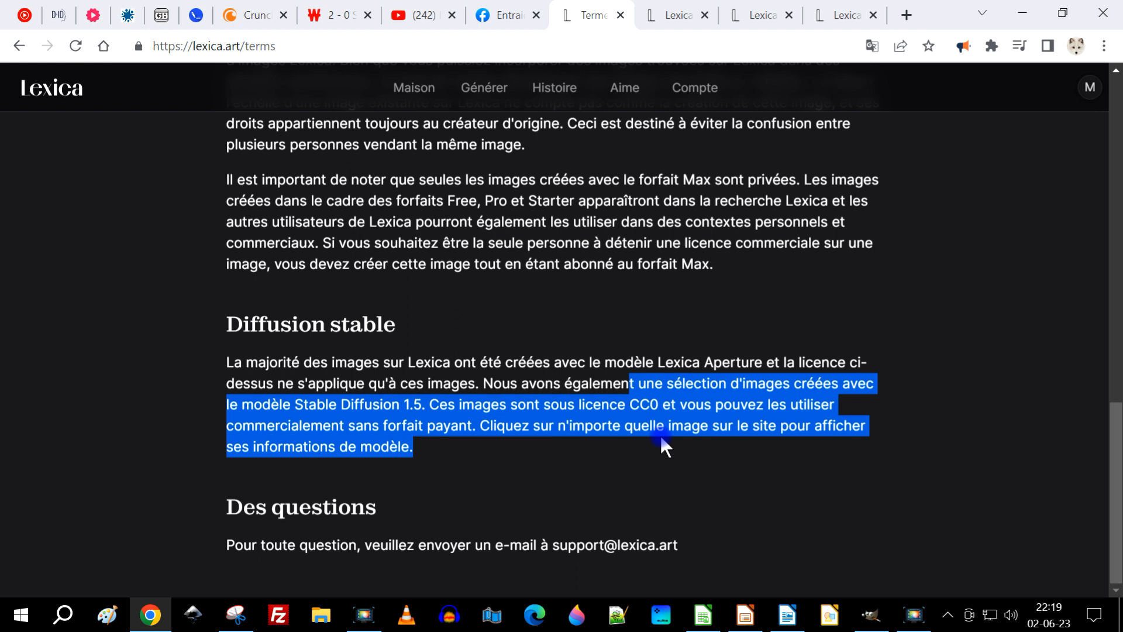
- Reload the terms page in its original English and go to the Lexica home page
scroll(794, 456, "up", 15)
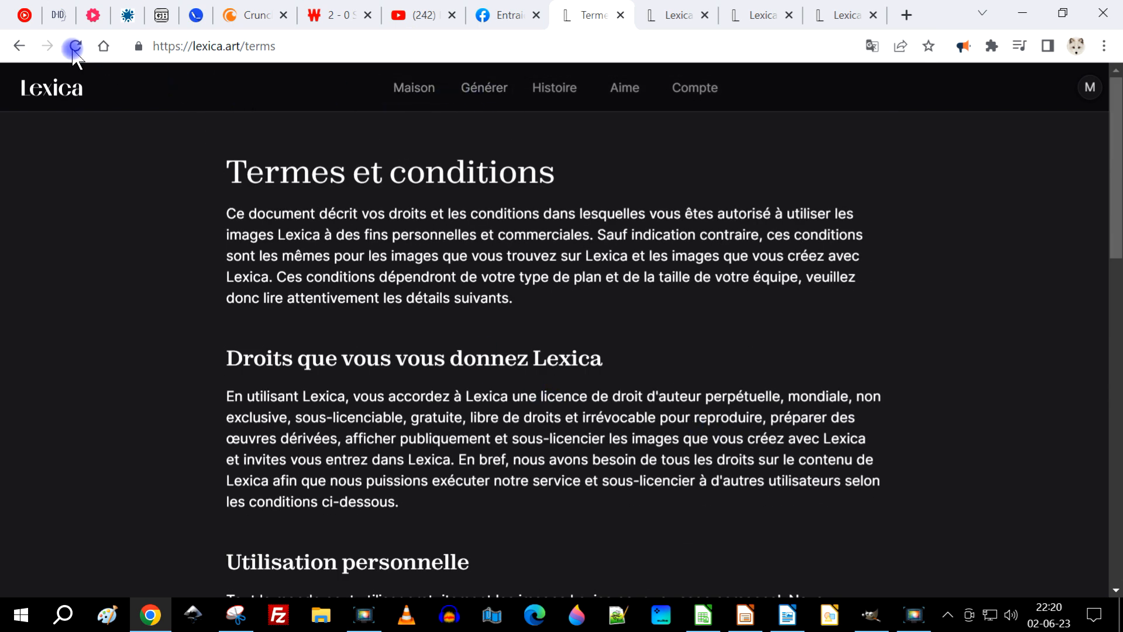
left_click(210, 47)
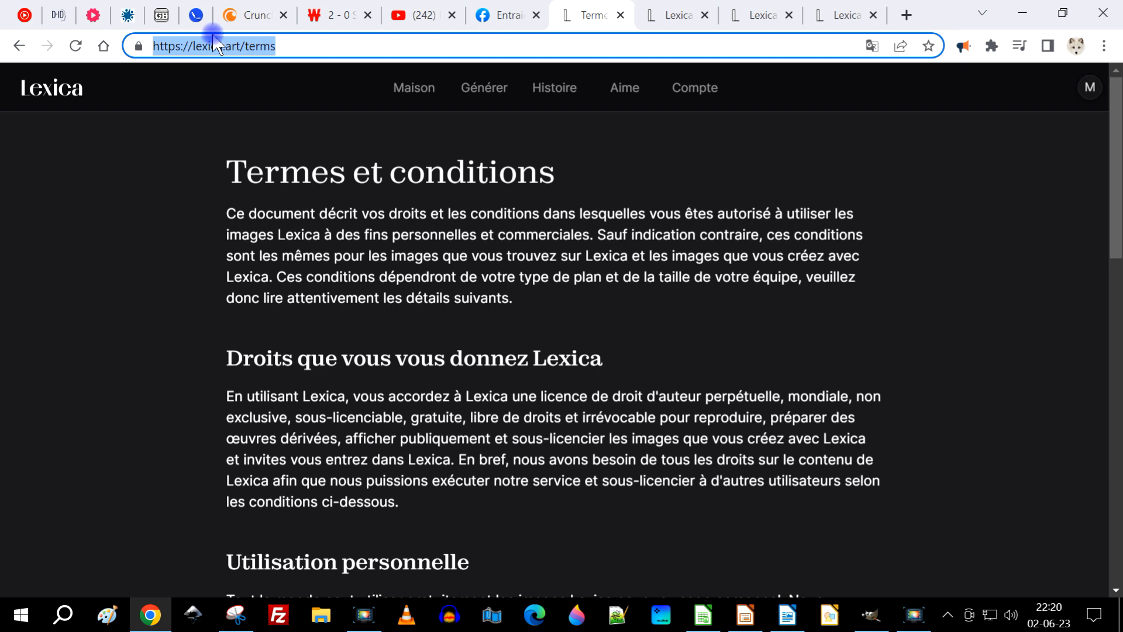
key("Return")
left_click(666, 16)
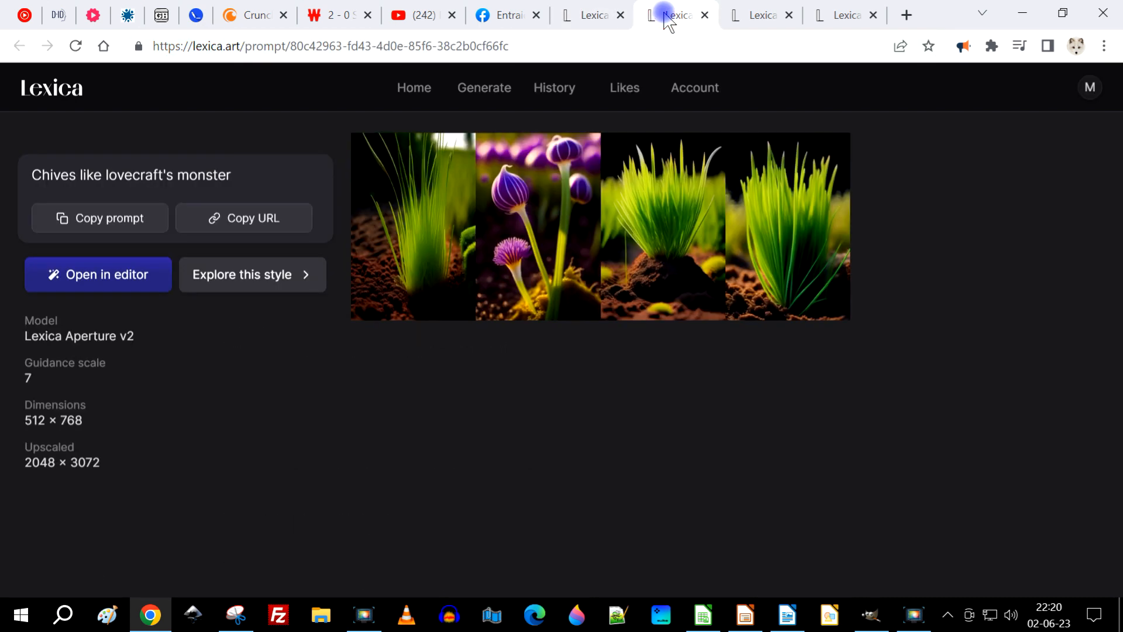
left_click(591, 14)
left_click(411, 89)
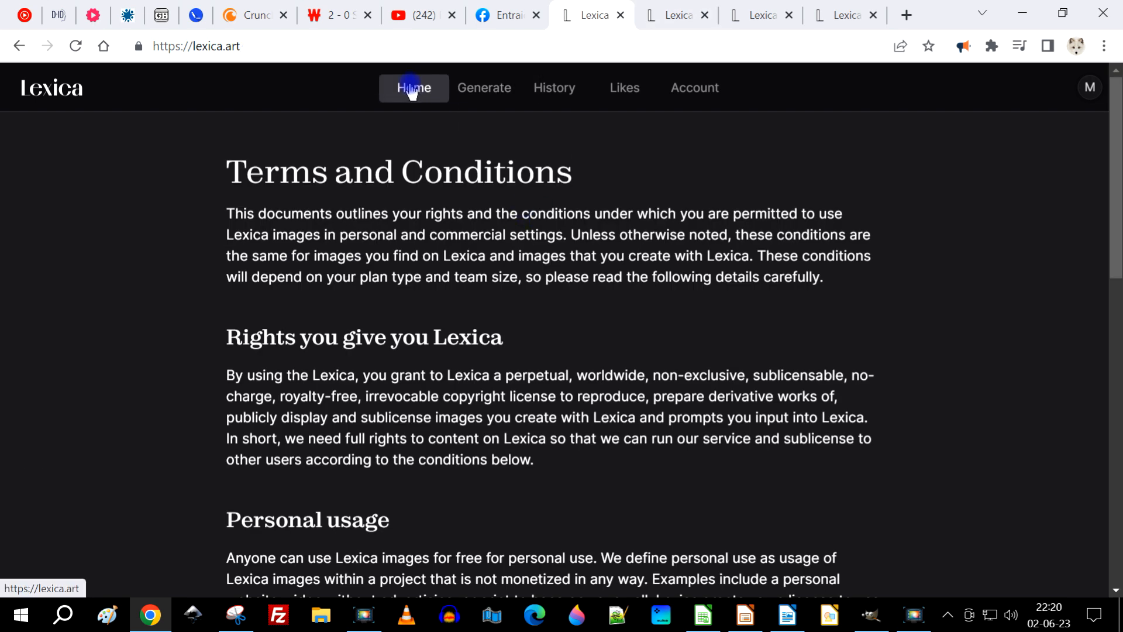
- Browse the home page gallery for an example image whose prompt can be reused
scroll(955, 289, "down", 5)
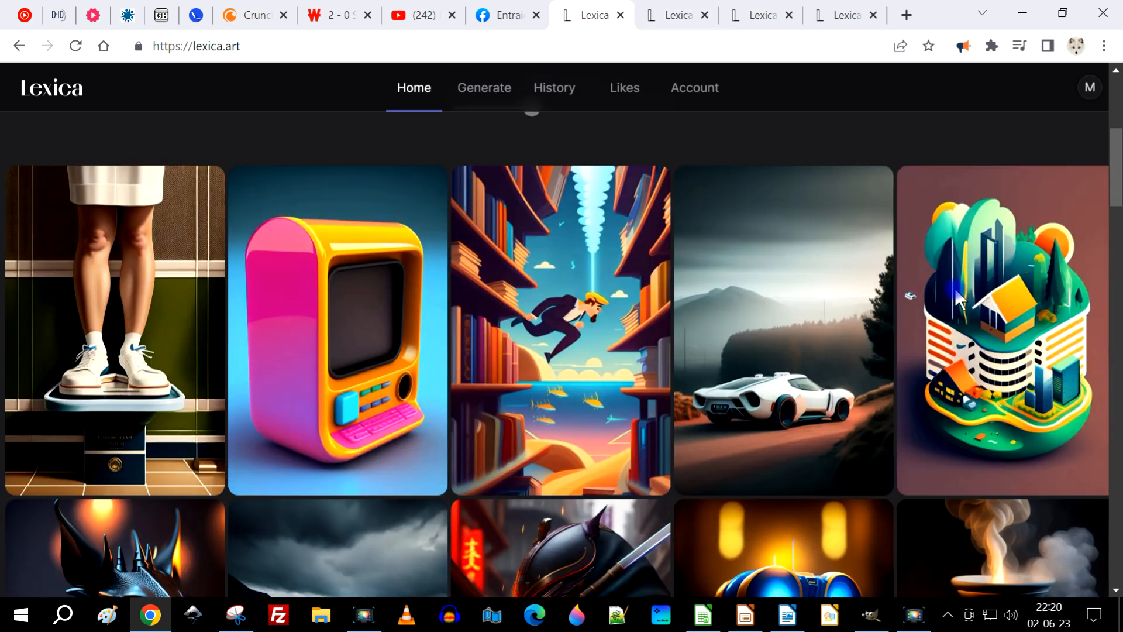
mouse_move(971, 243)
scroll(971, 243, "down", 10)
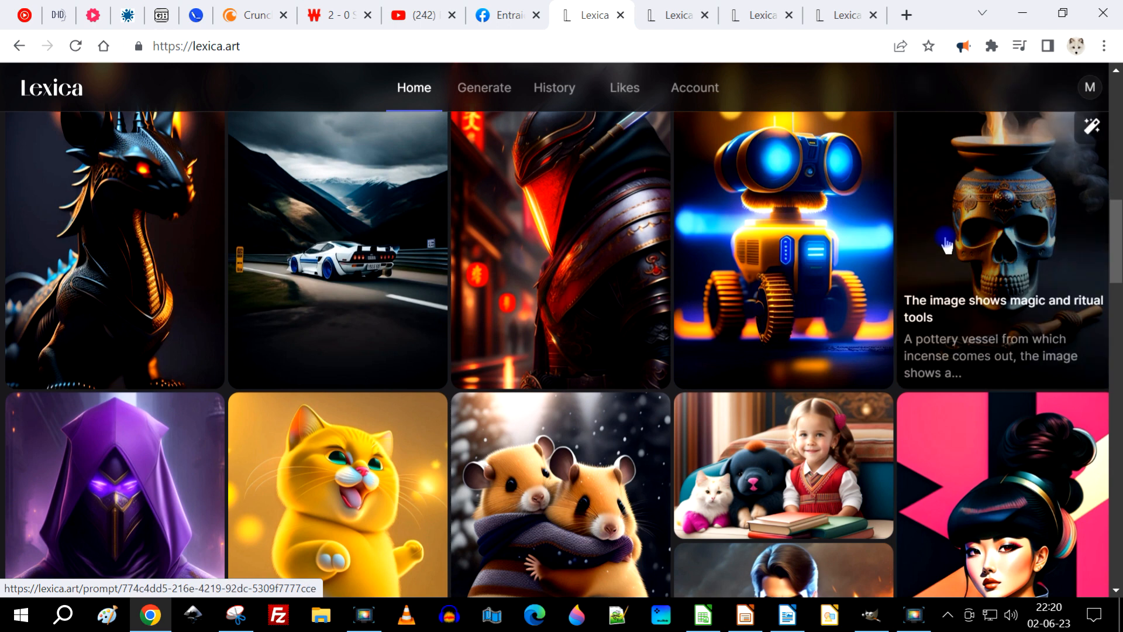
scroll(924, 245, "down", 5)
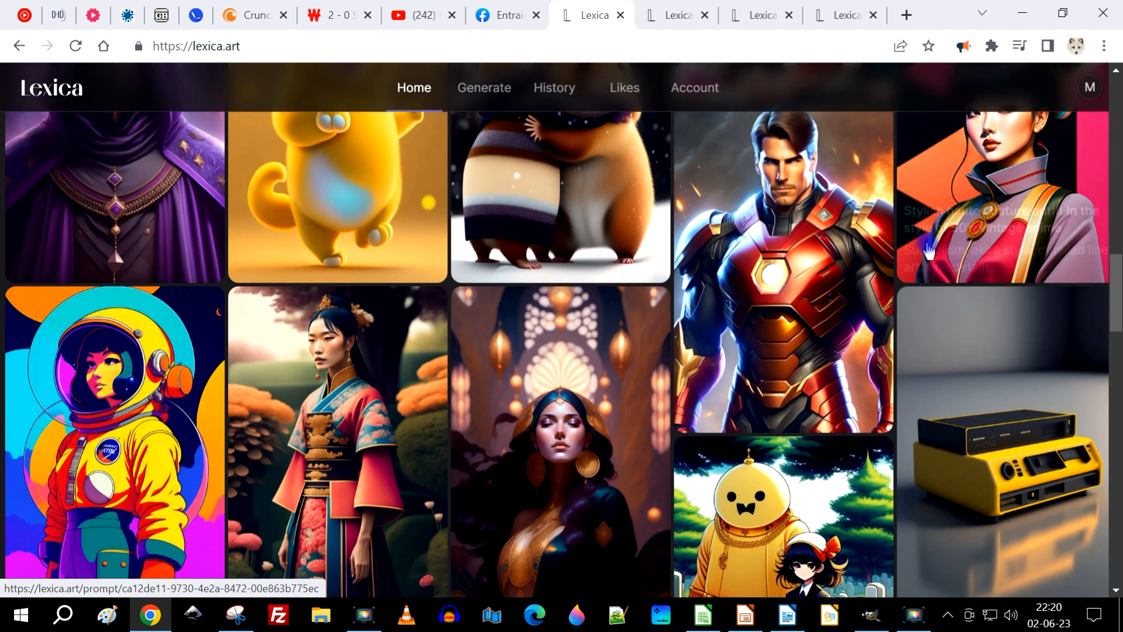
scroll(916, 252, "down", 2)
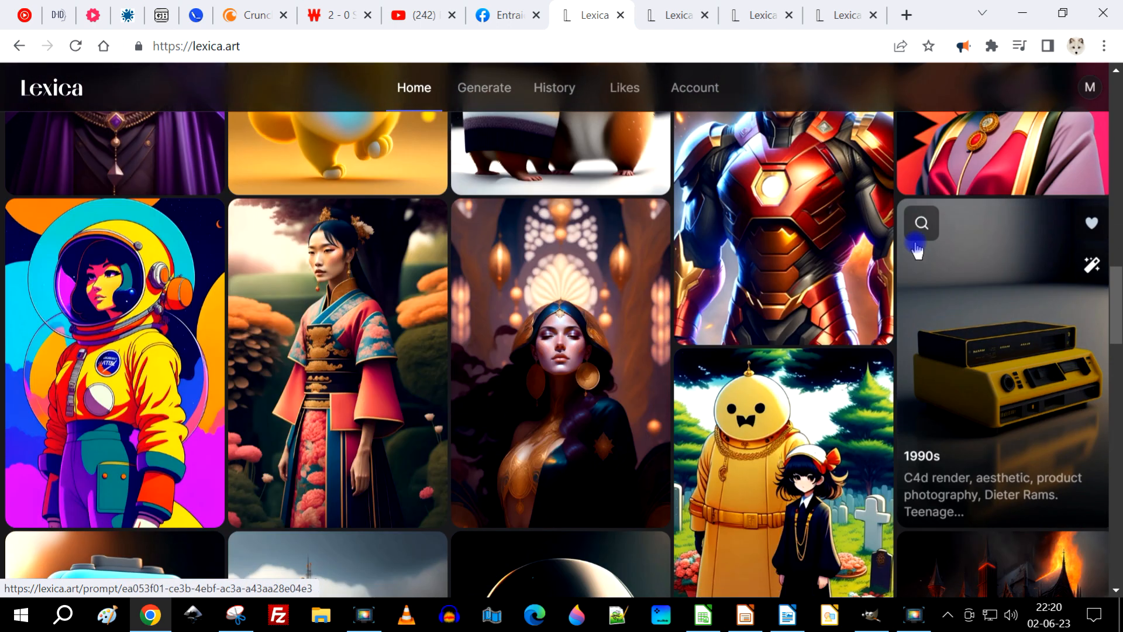
scroll(916, 250, "down", 3)
scroll(936, 252, "up", 6)
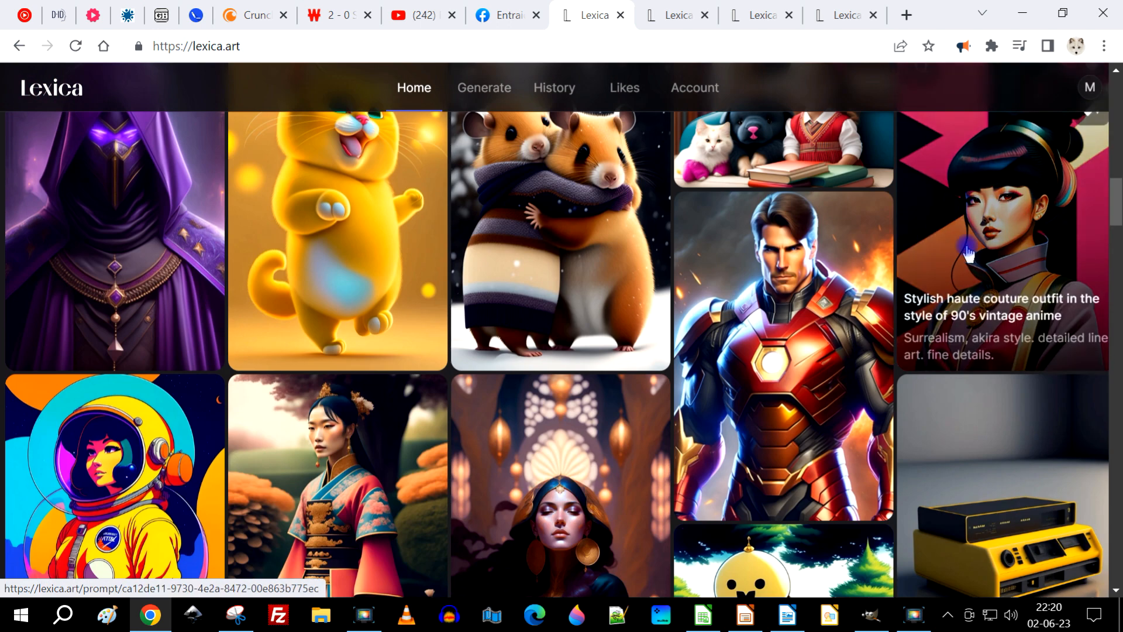
scroll(313, 268, "down", 6)
scroll(515, 375, "down", 8)
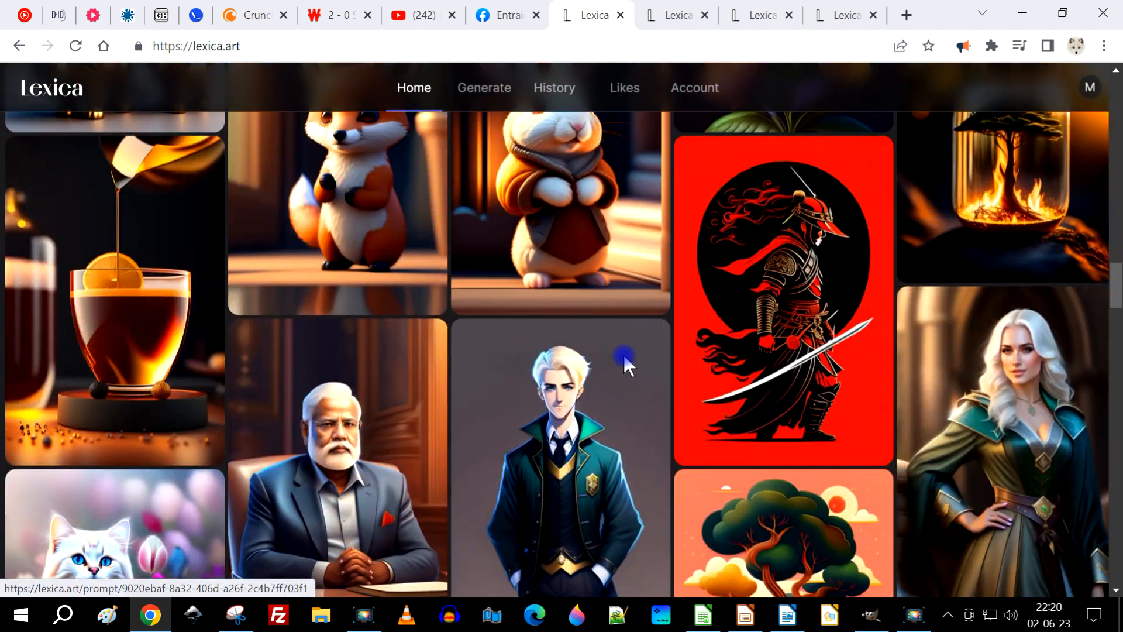
scroll(644, 318, "up", 3)
- Open the gallery image of the cute small fox, copy its prompt and close the image details
left_click(353, 303)
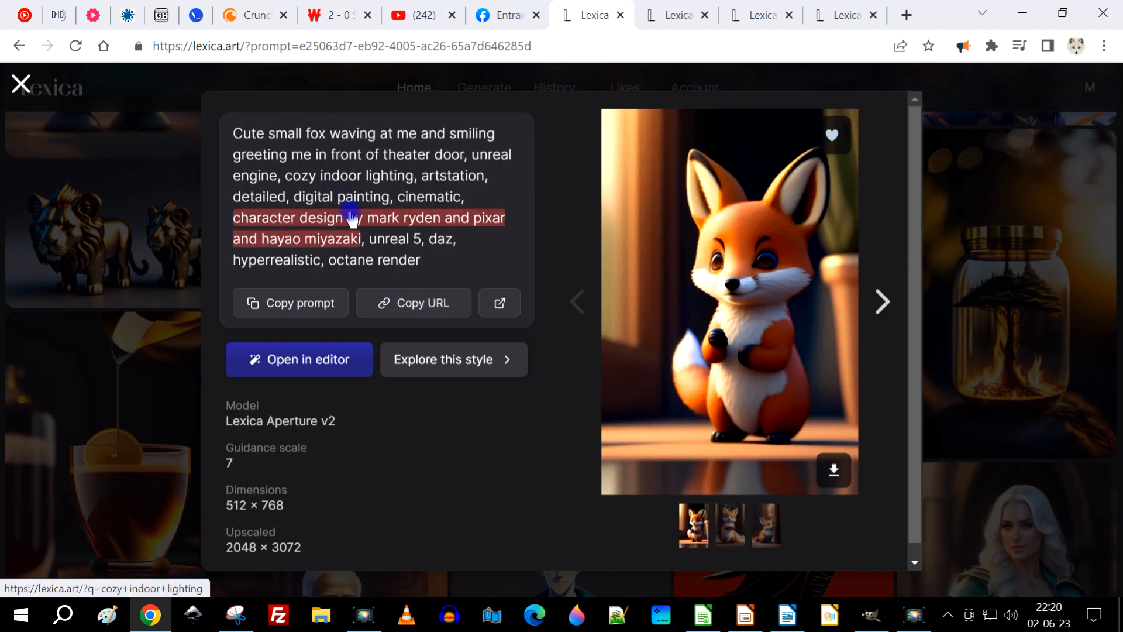
left_click(302, 305)
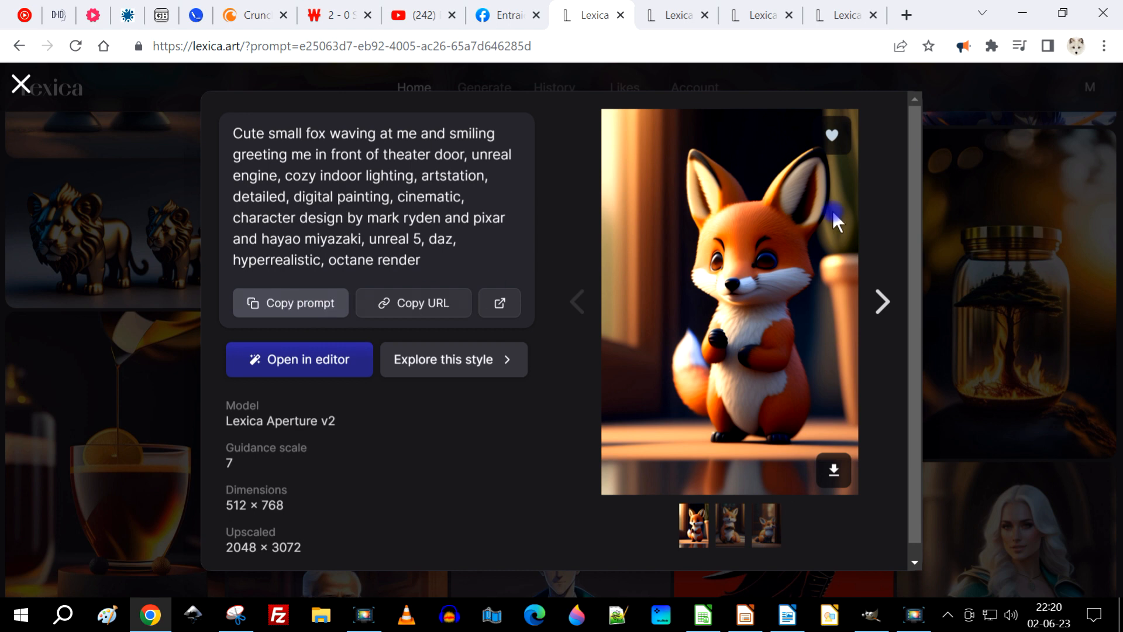
left_click(993, 167)
- Open the image generator, paste the copied fox prompt as the image description and generate the images at 768 × 1152
scroll(447, 220, "up", 20)
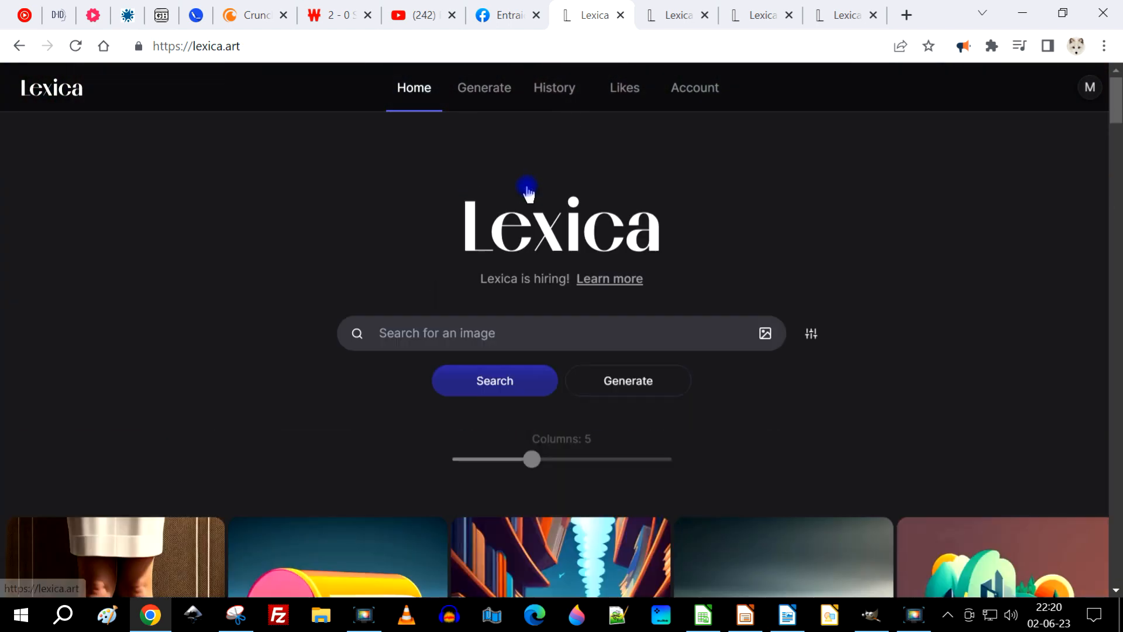
left_click(668, 384)
left_click(466, 191)
right_click(465, 192)
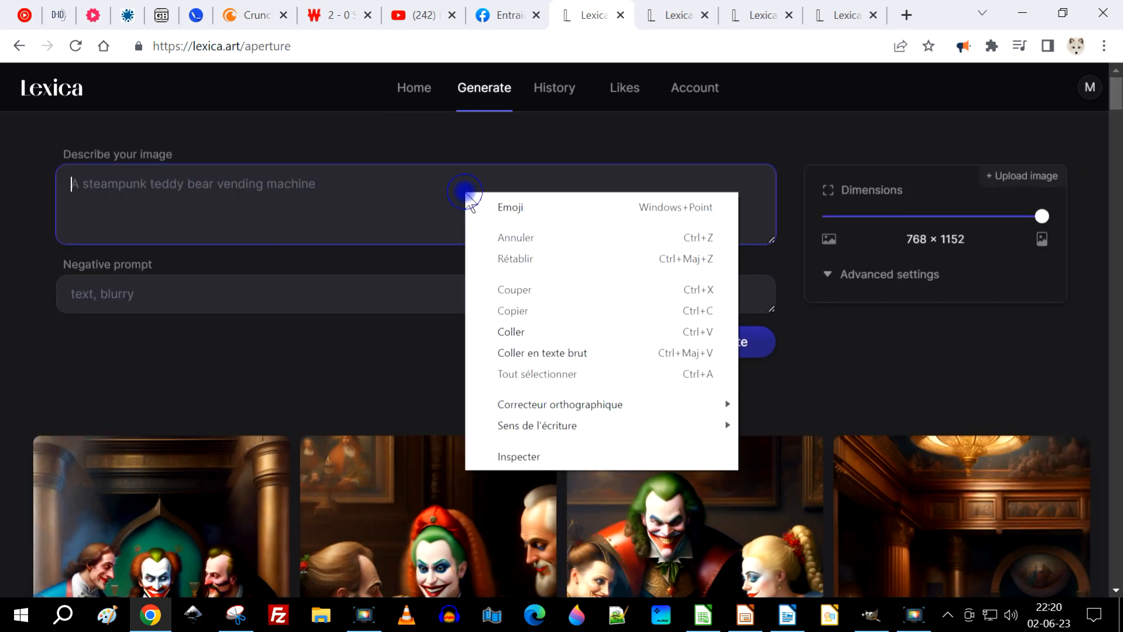
left_click(520, 340)
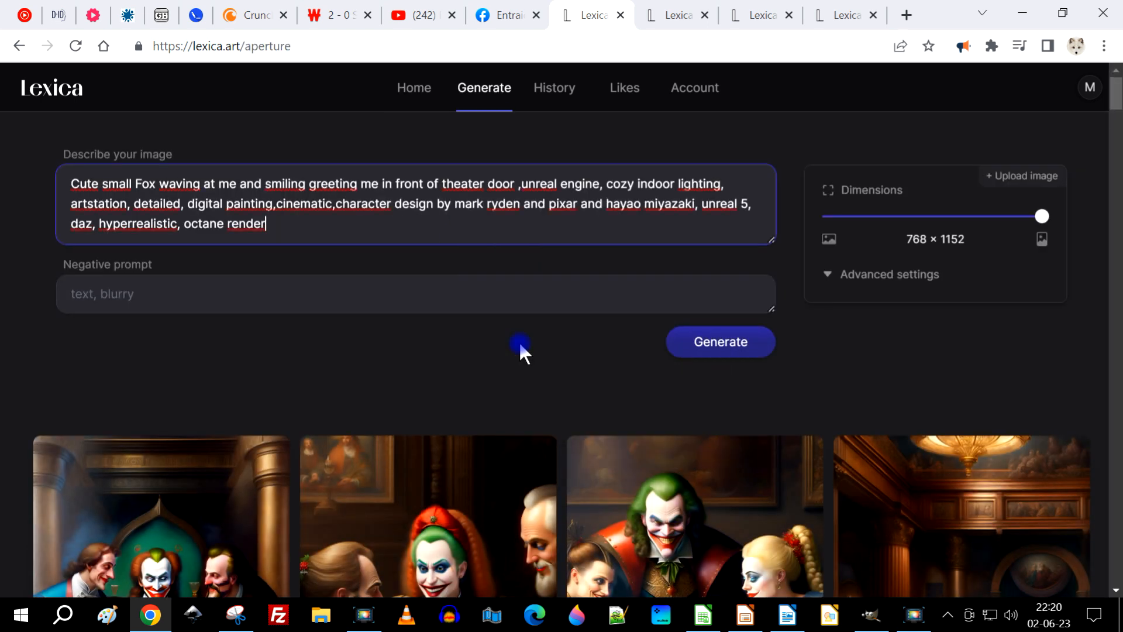
left_click(138, 288)
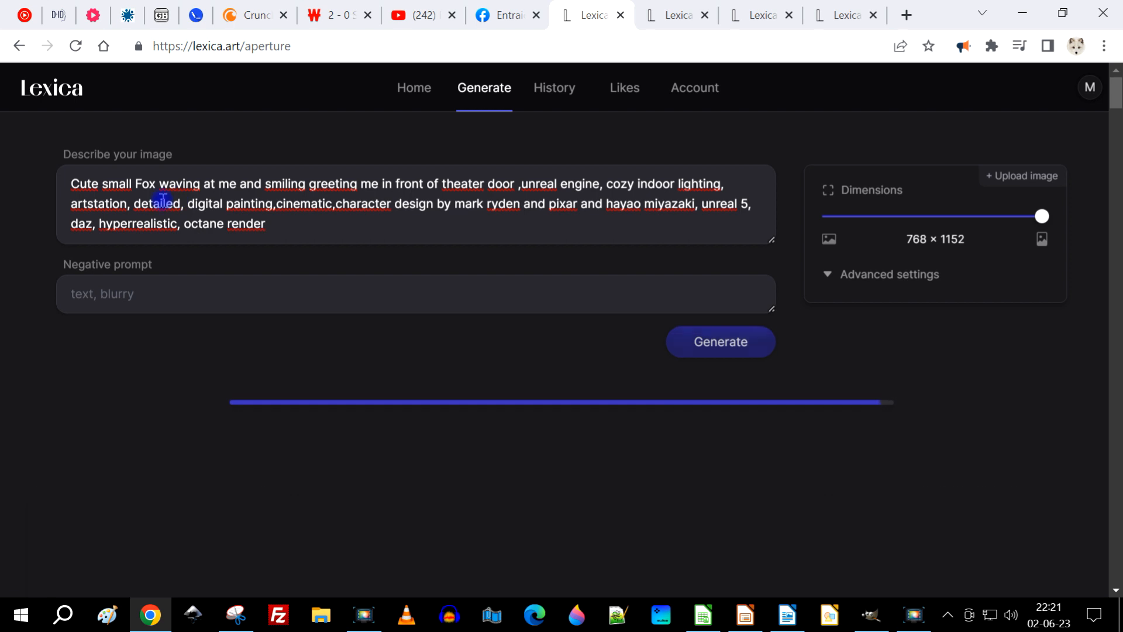
- Examine the generated fox images and compare how they follow the prompt
scroll(999, 345, "down", 5)
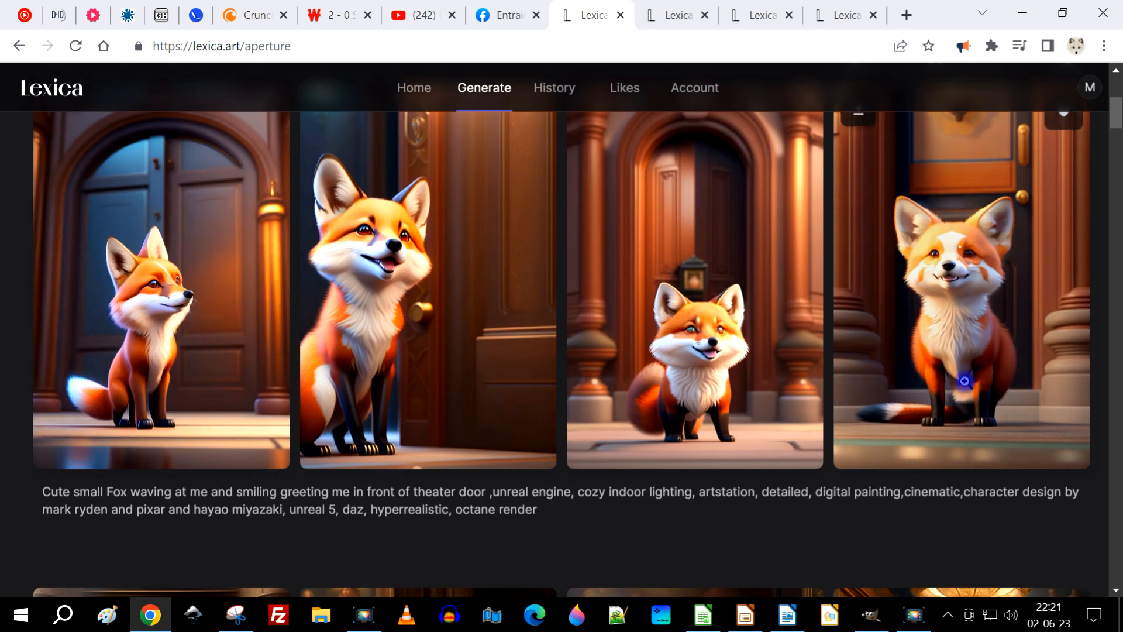
scroll(964, 381, "up", 3)
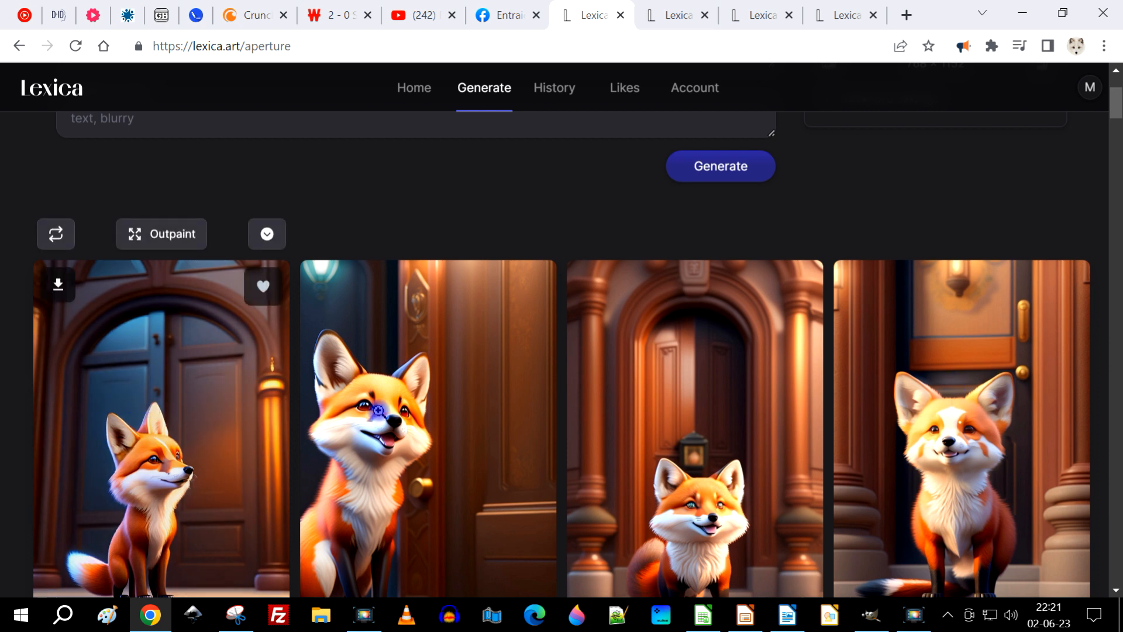
scroll(386, 410, "down", 2)
scroll(474, 415, "up", 1)
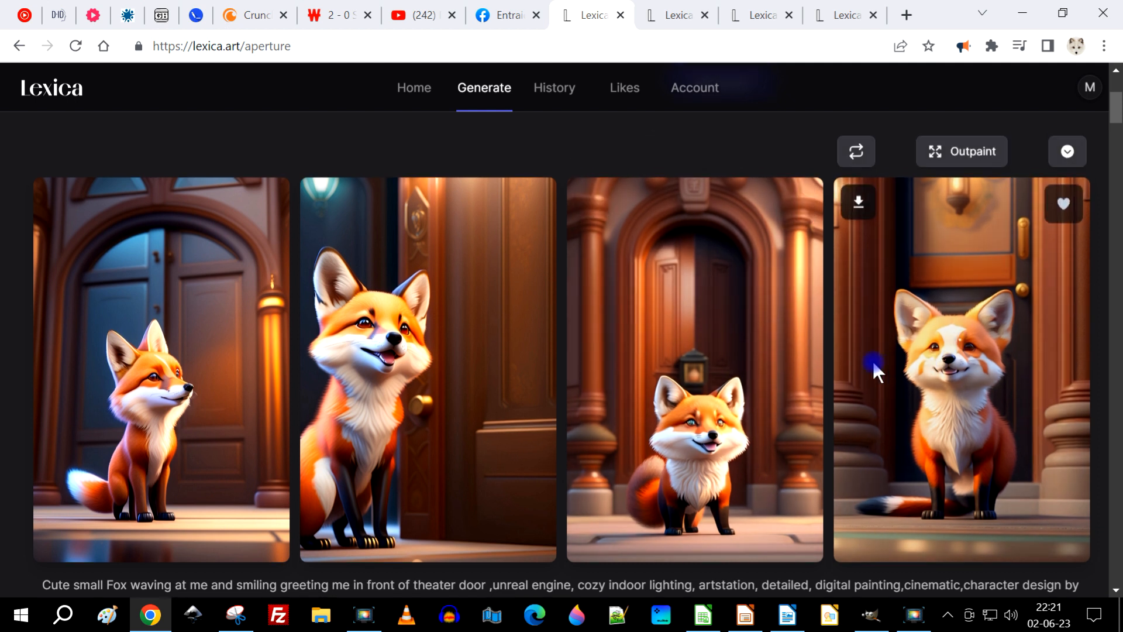
scroll(870, 372, "up", 5)
- Copy the full fox prompt from the generator and translate it from English to French in Google Translate on a new tab
triple_click(442, 185)
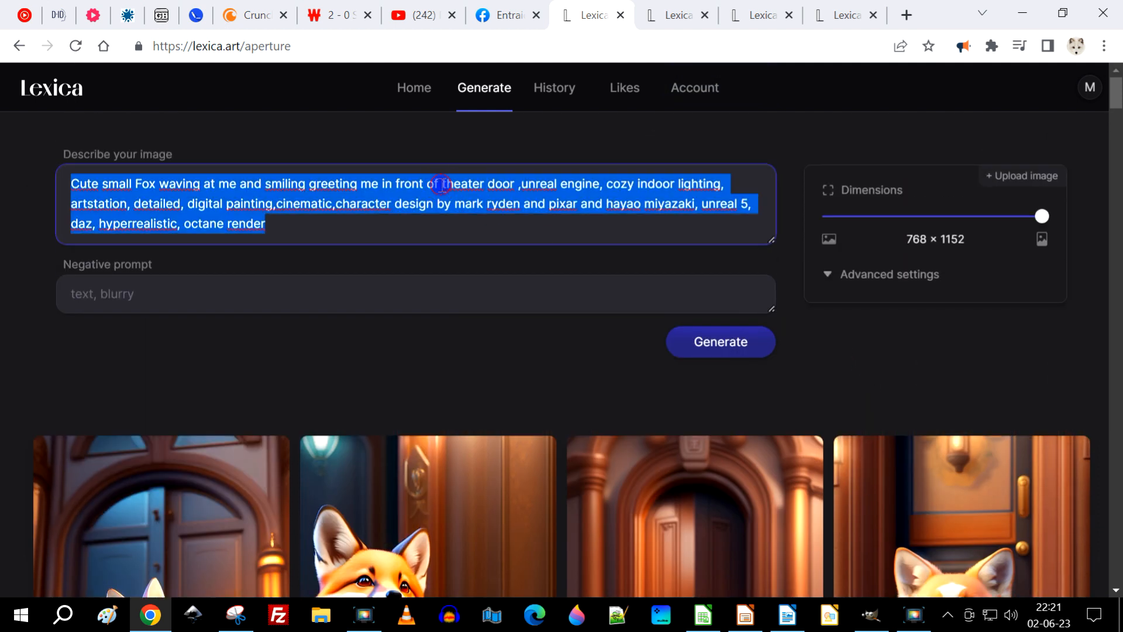
key("ctrl+c")
left_click(906, 15)
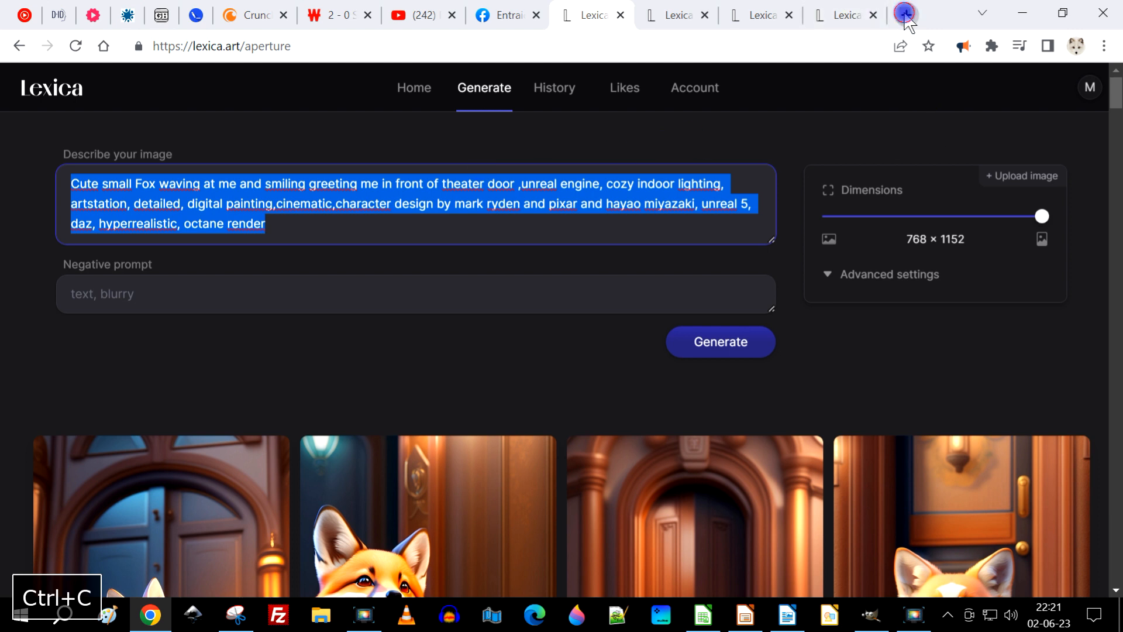
left_click(578, 72)
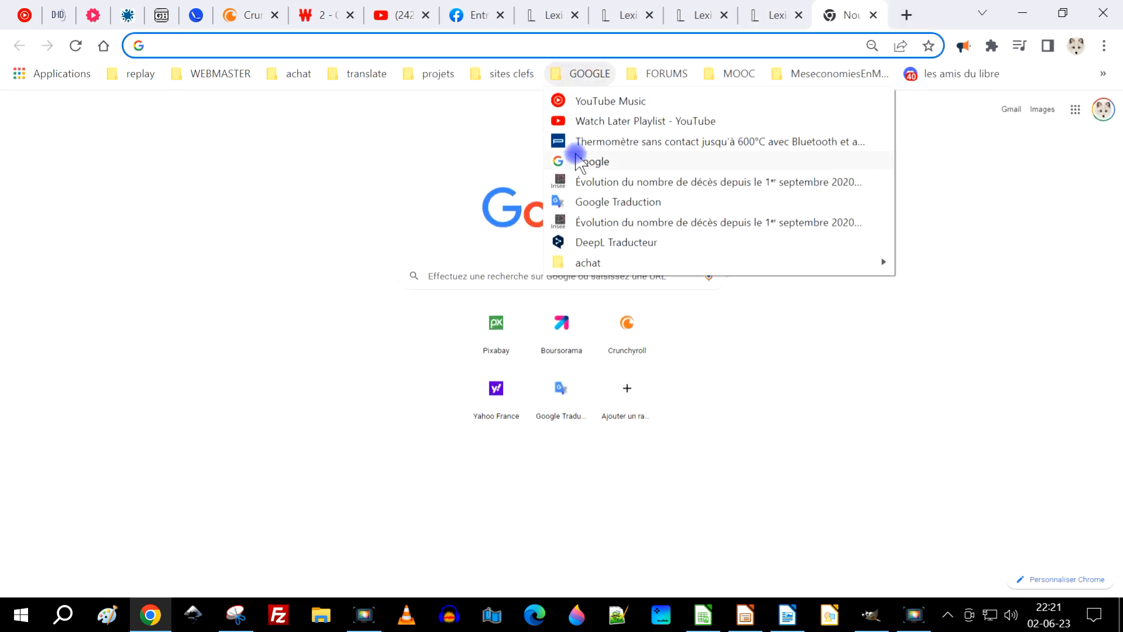
left_click(572, 201)
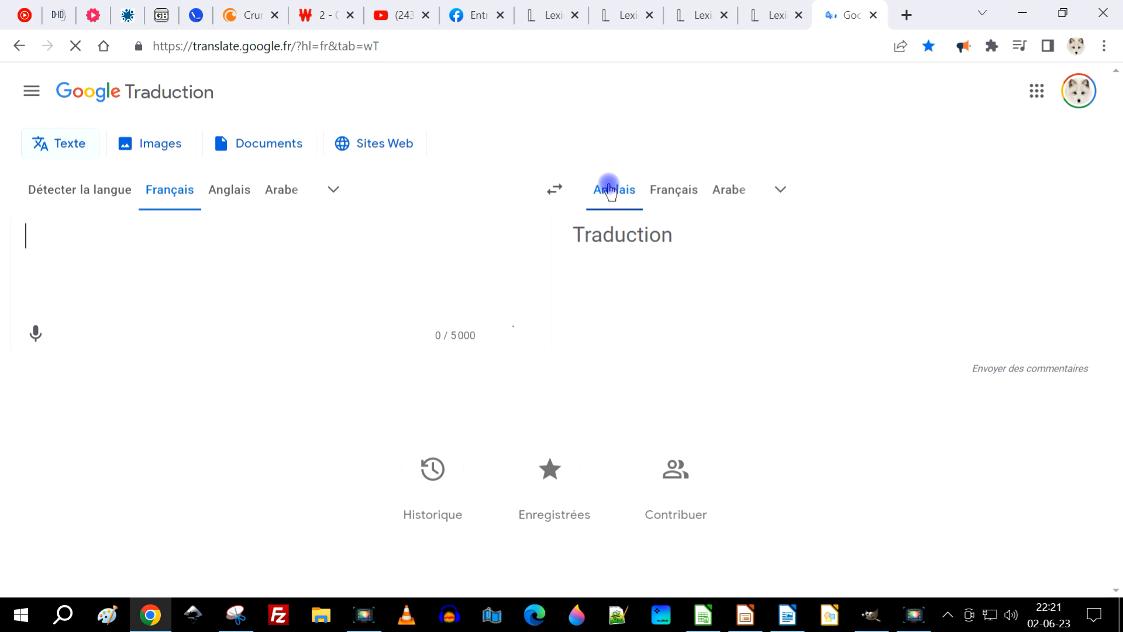
left_click(554, 193)
left_click(434, 231)
key("ctrl+v")
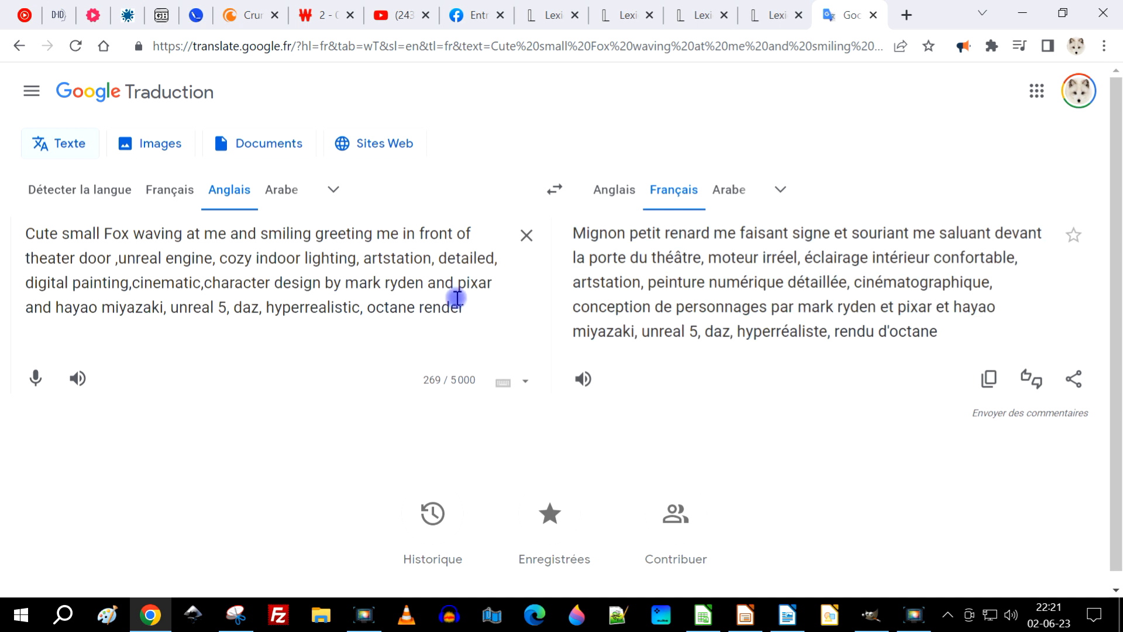
- Highlight the closing style terms of the English prompt, from "pixar" to "octane render", and return to the Lexica generator
left_click_drag(461, 287, 491, 309)
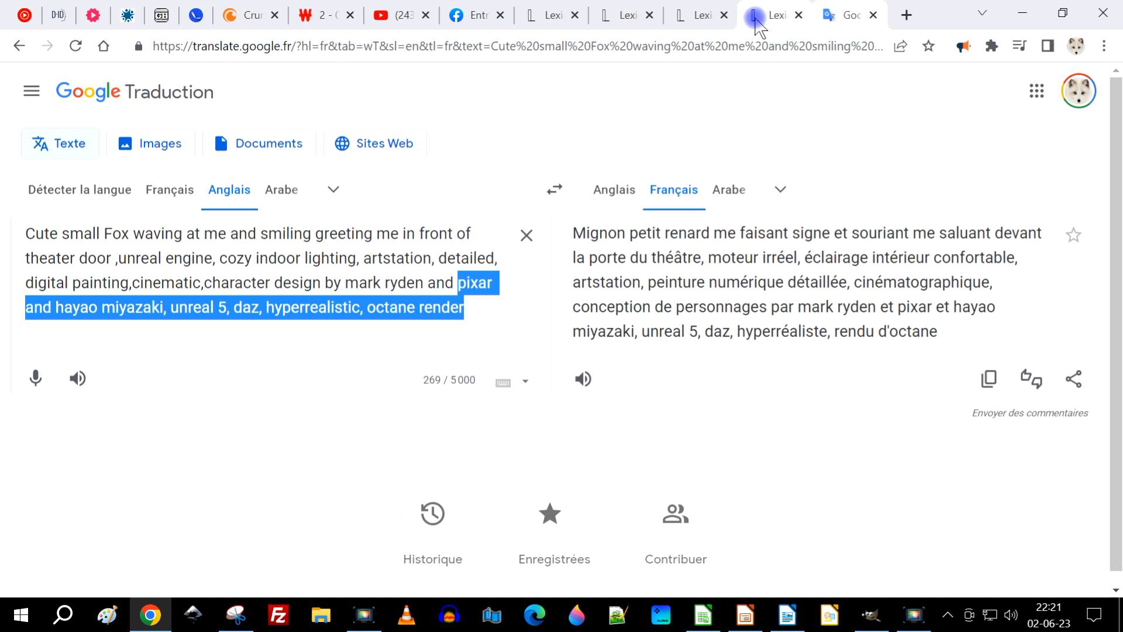
left_click(608, 19)
left_click(559, 16)
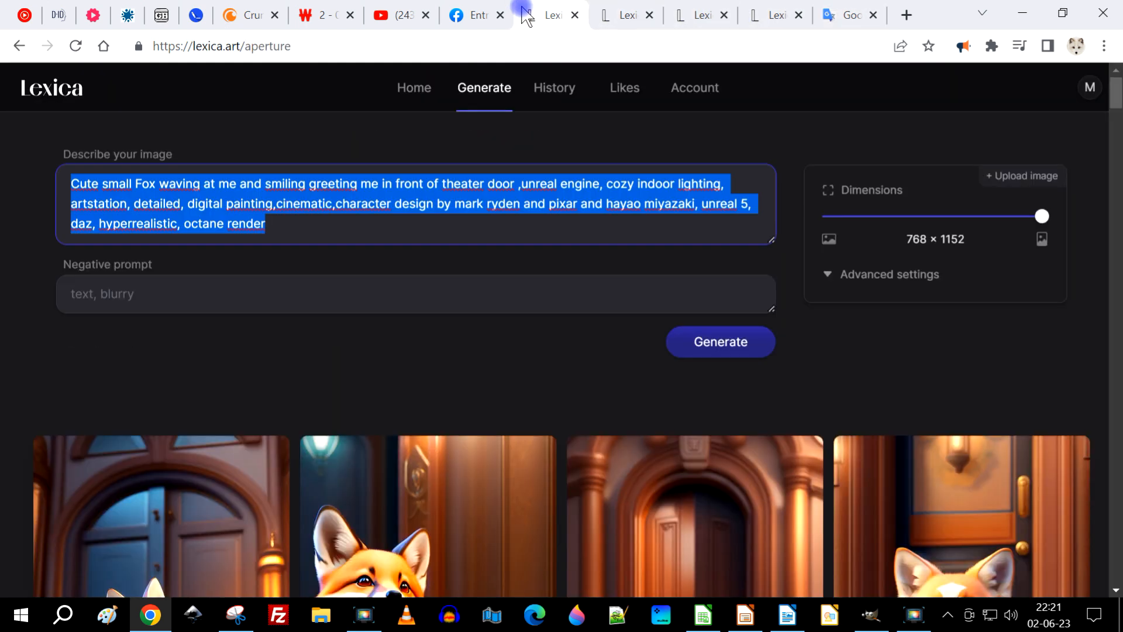
- Deselect the prompt text, review the generated fox images and like the third one, showing the fox before the arched door
left_click(413, 218)
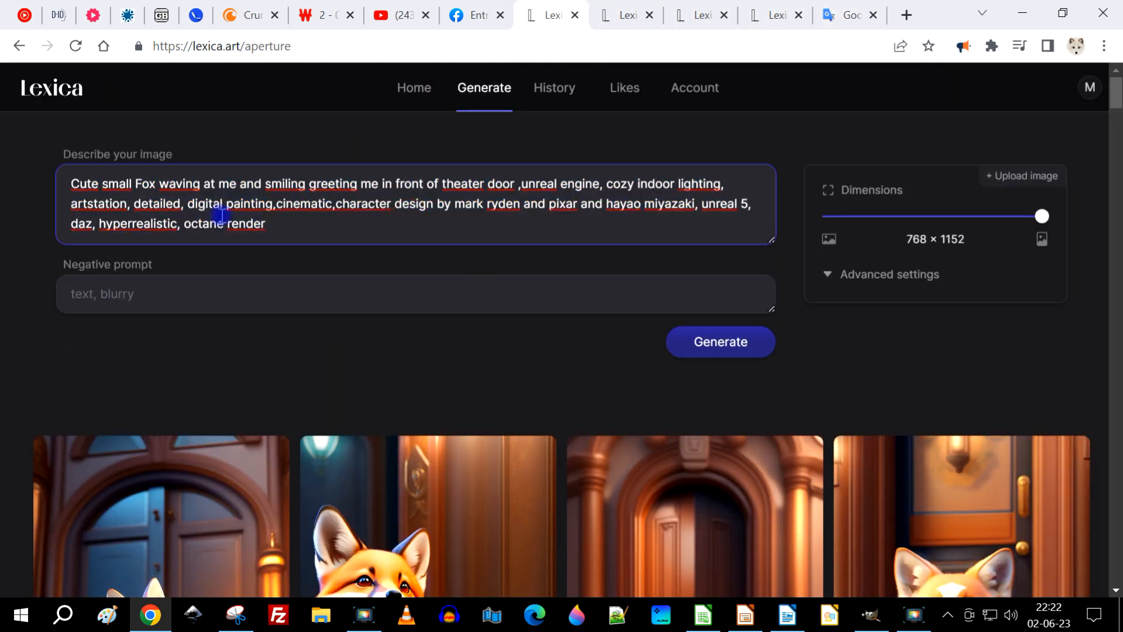
scroll(506, 413, "down", 5)
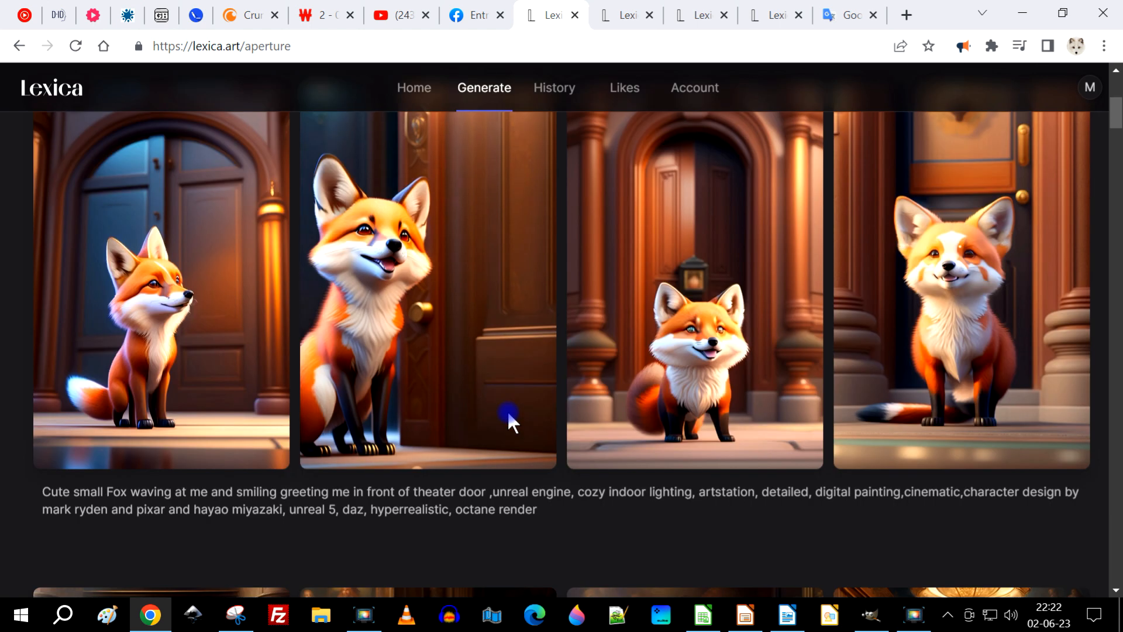
scroll(836, 363, "up", 3)
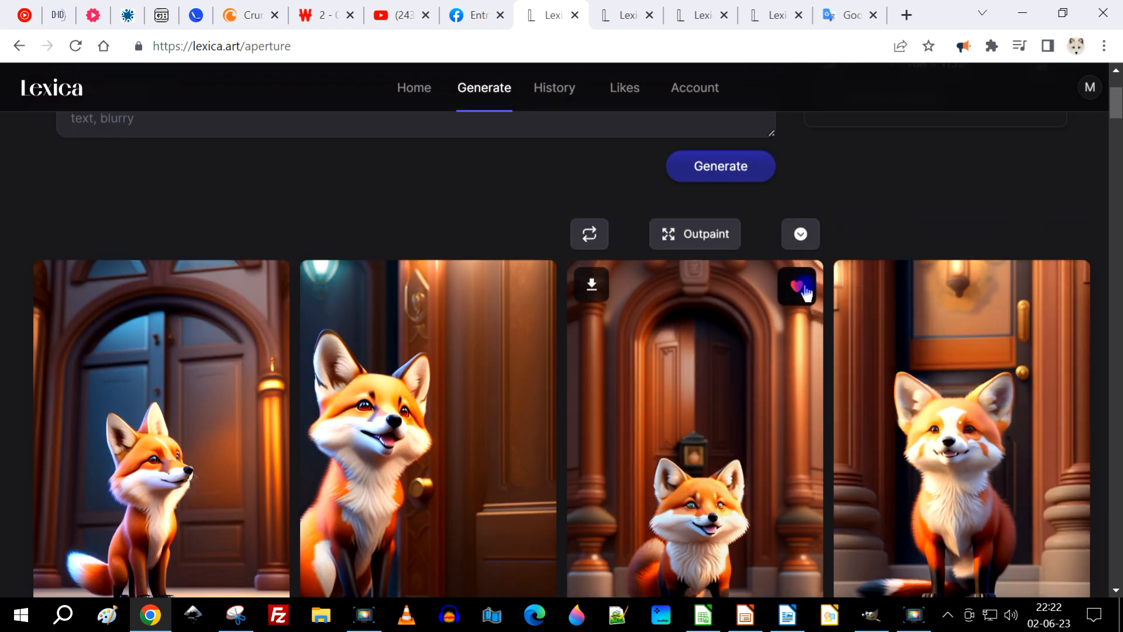
scroll(761, 357, "up", 3)
- Open the Likes page and look through the collection of liked images
left_click(682, 86)
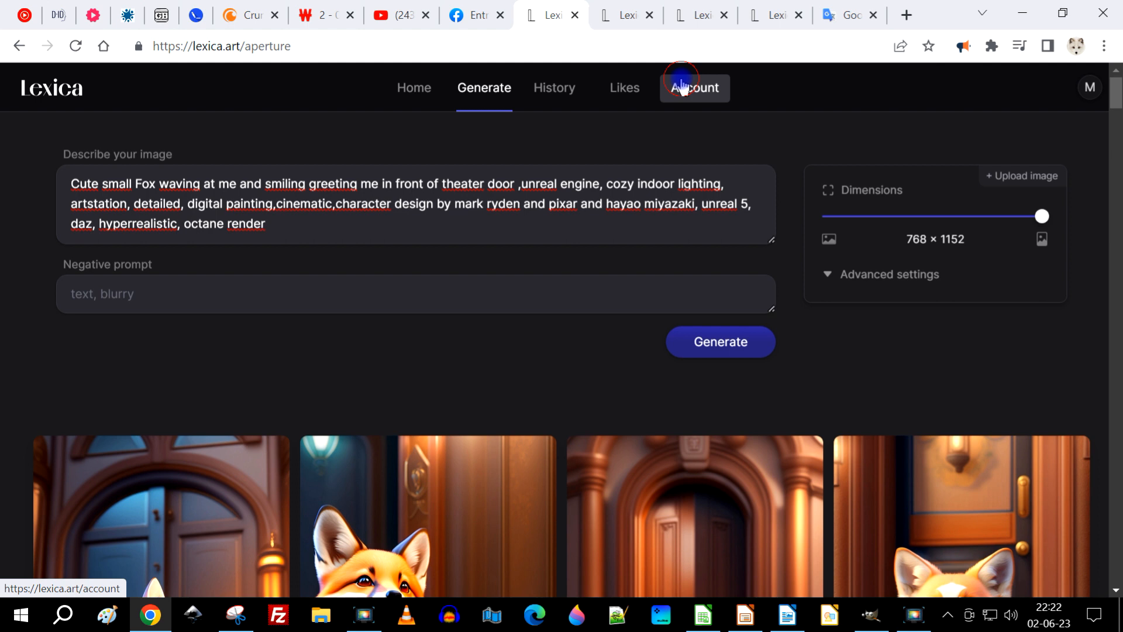
left_click(630, 98)
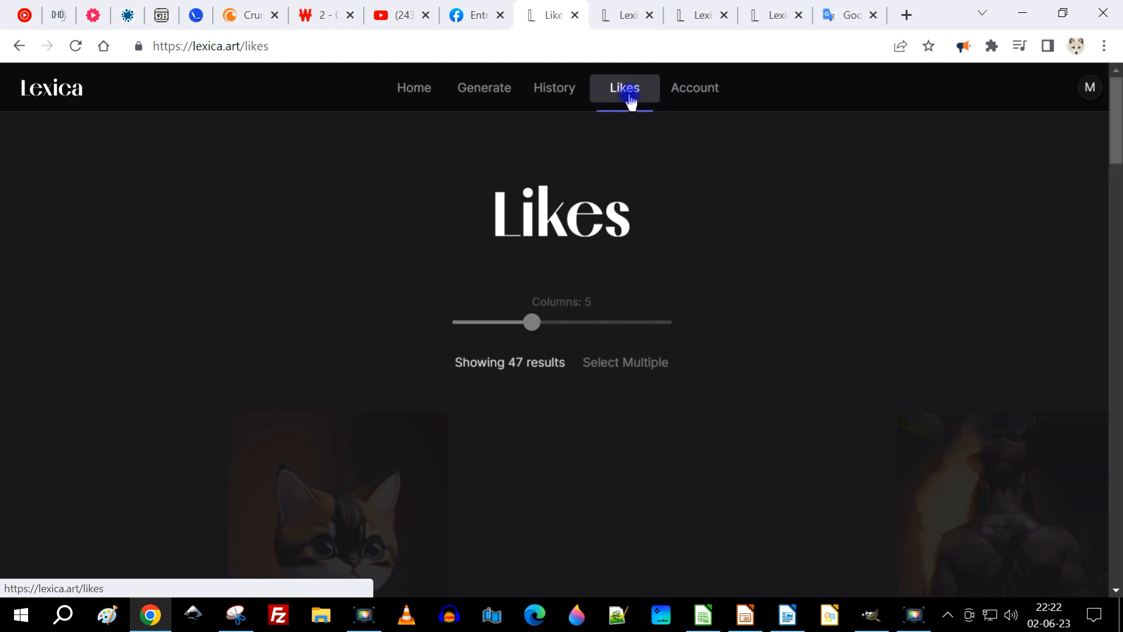
scroll(778, 278, "down", 3)
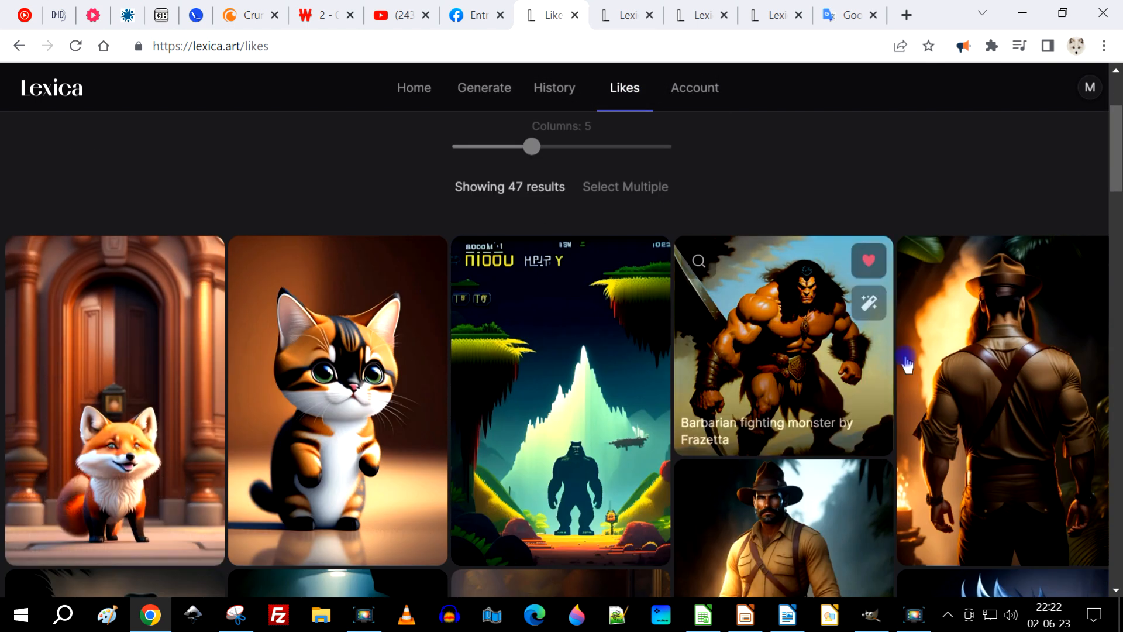
scroll(848, 363, "down", 5)
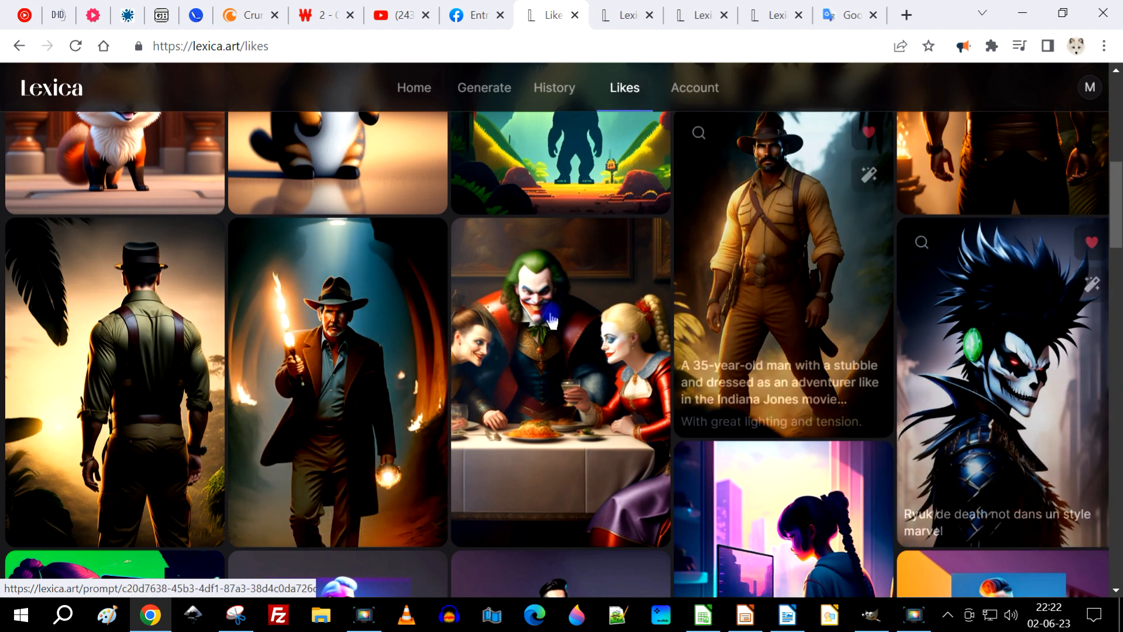
scroll(766, 368, "down", 5)
scroll(433, 346, "down", 5)
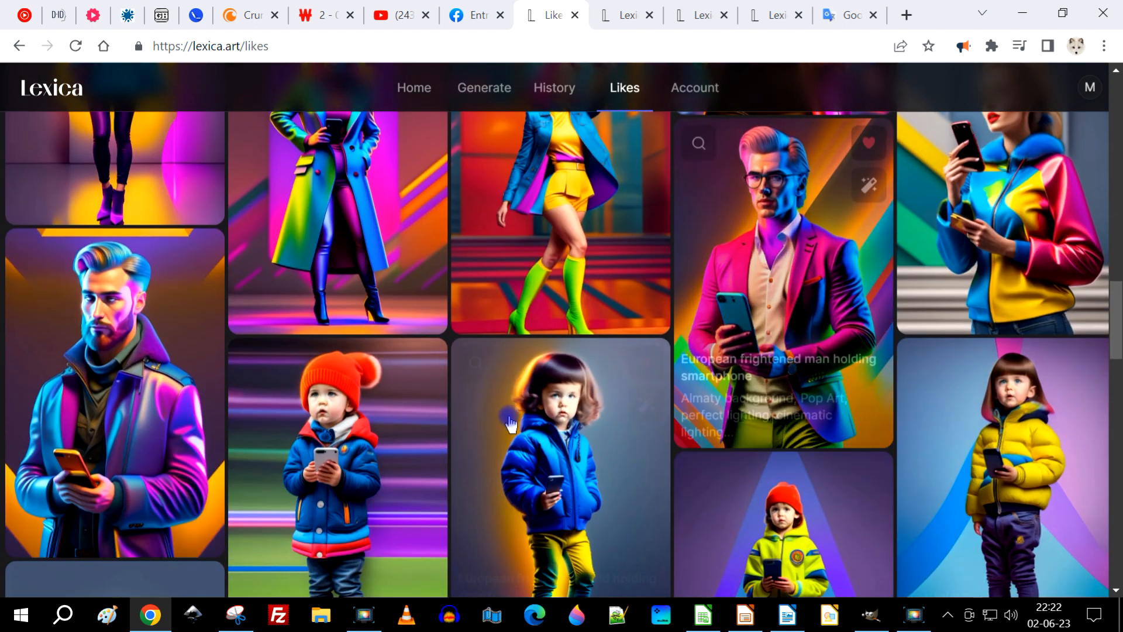
scroll(195, 364, "down", 10)
scroll(502, 339, "up", 20)
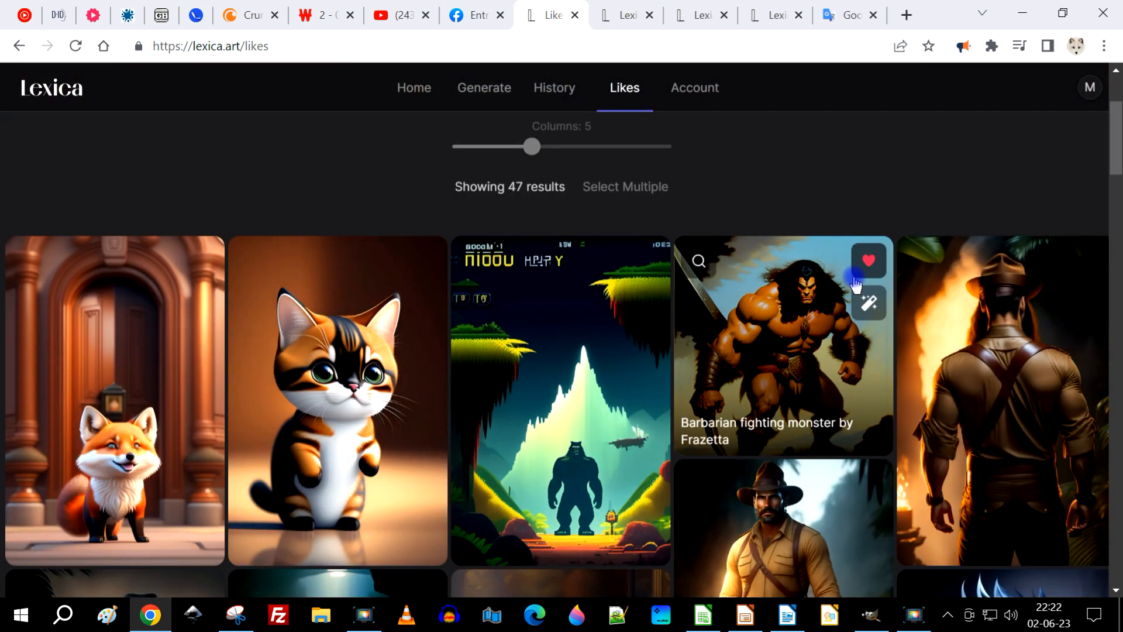
- Compare the already open Lexica prompt pages for the chives, the sitting monkey and the waterfalls
left_click(625, 15)
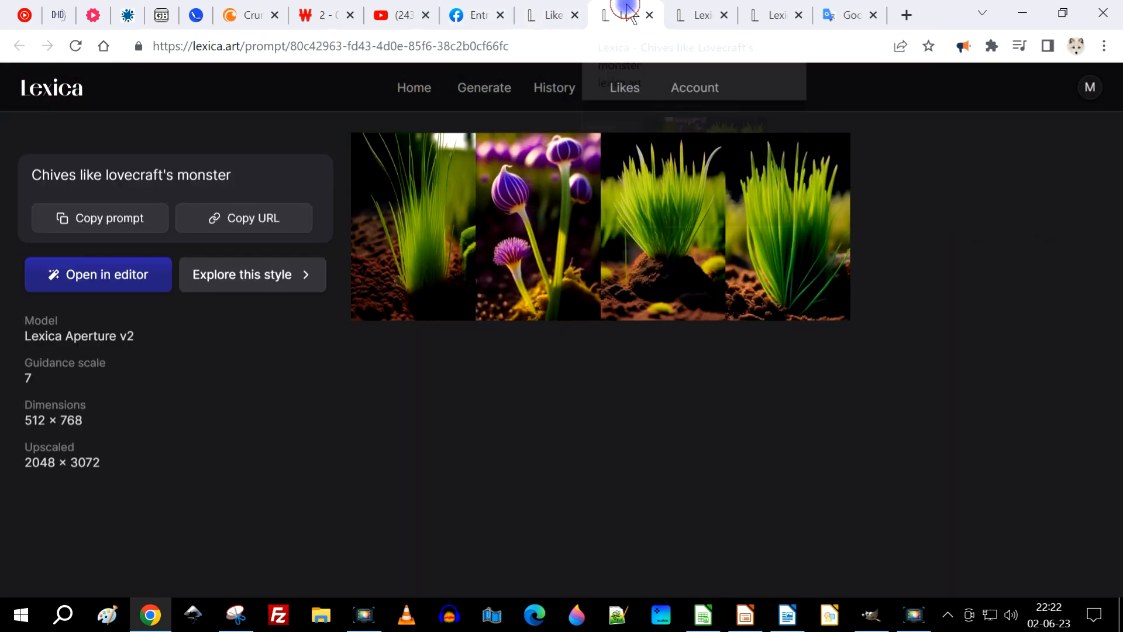
left_click(700, 15)
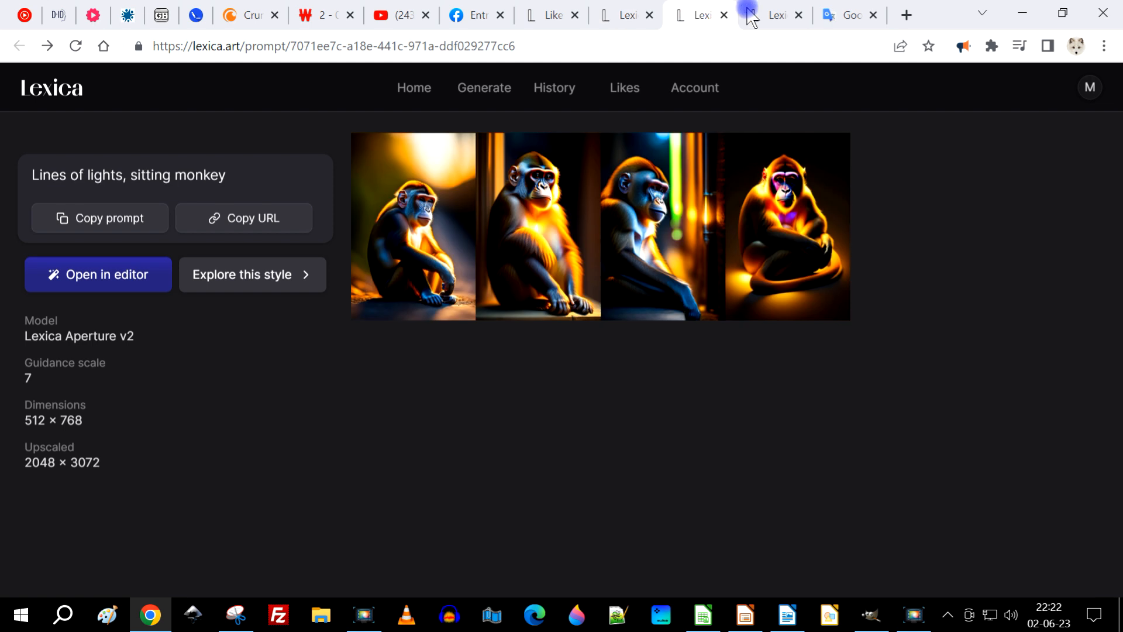
left_click(767, 15)
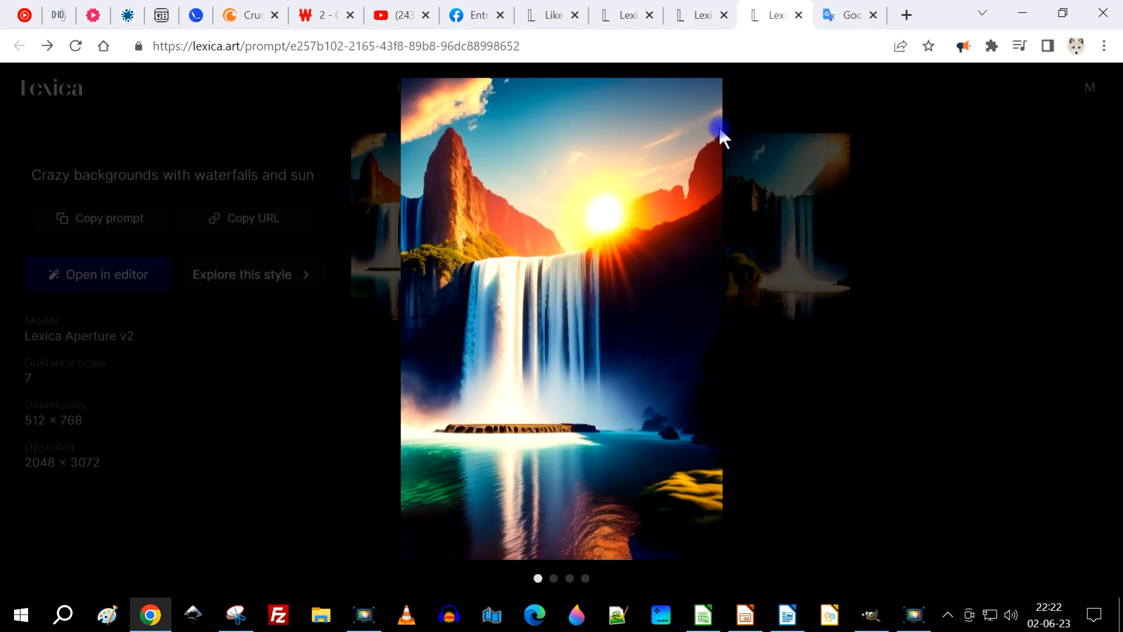
left_click(696, 14)
left_click(618, 17)
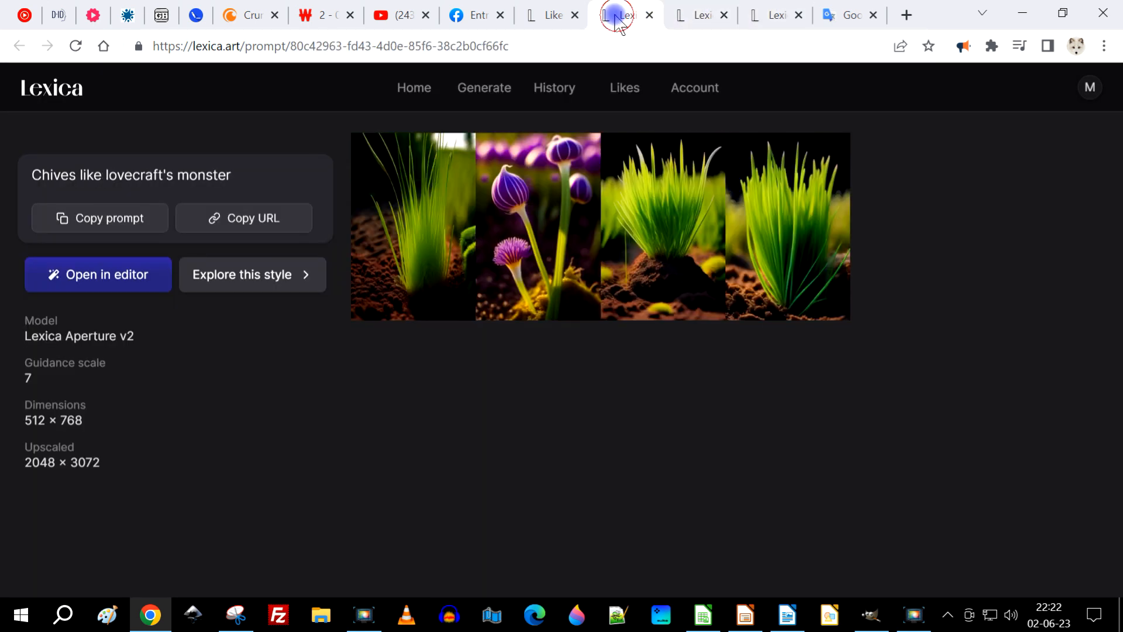
left_click(766, 14)
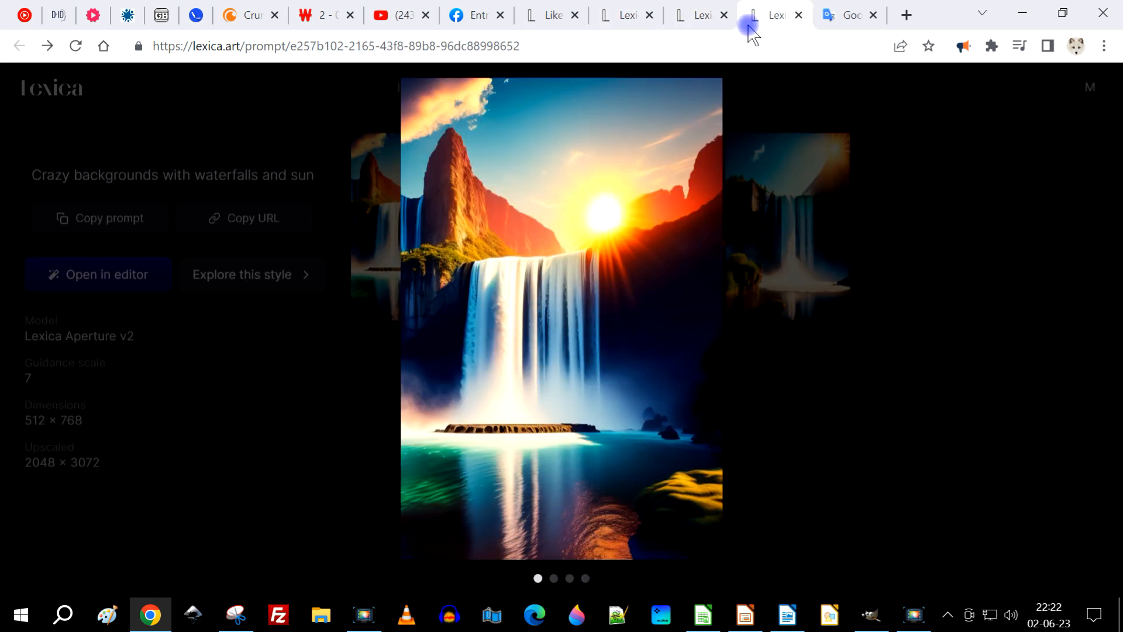
- Enlarge the first image of the waterfalls and sun prompt and copy the image
left_click(801, 403)
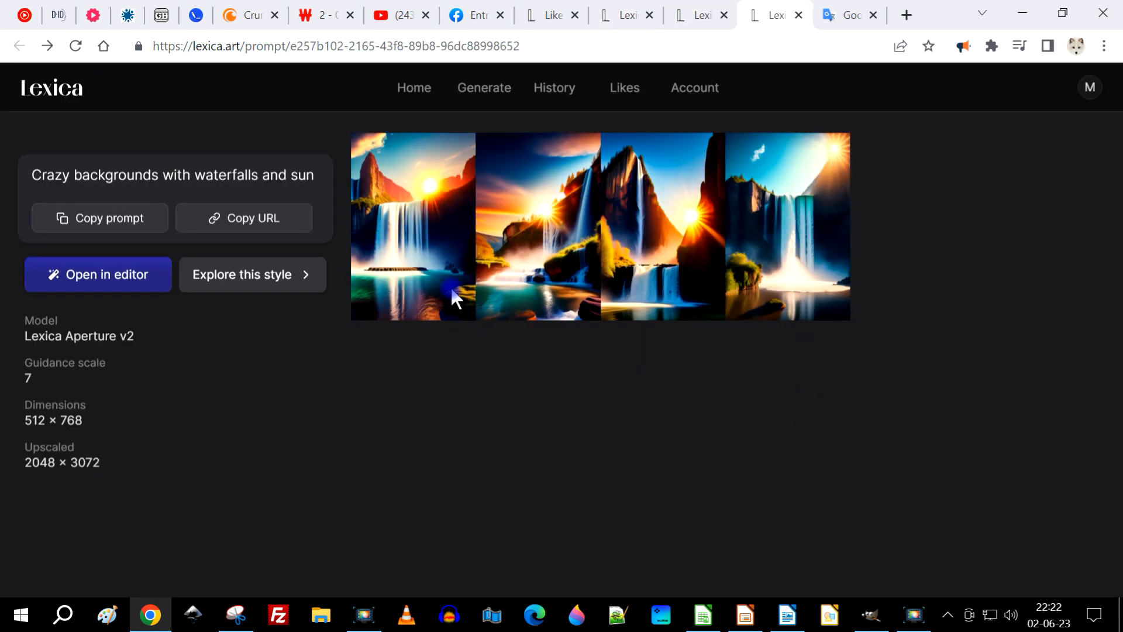
left_click(396, 189)
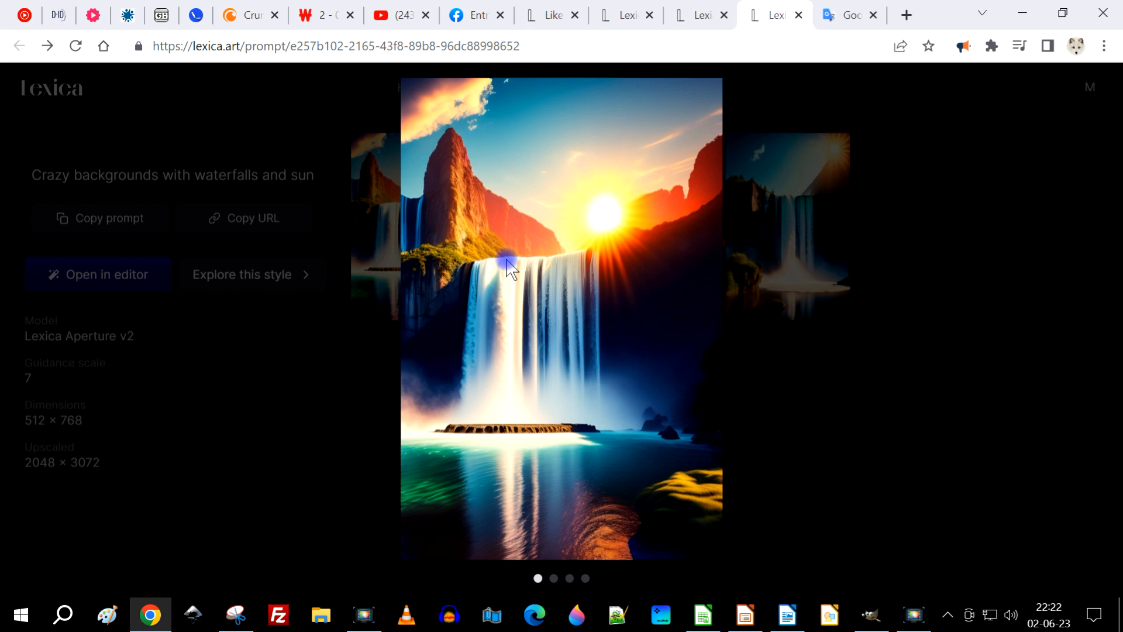
left_click(339, 425)
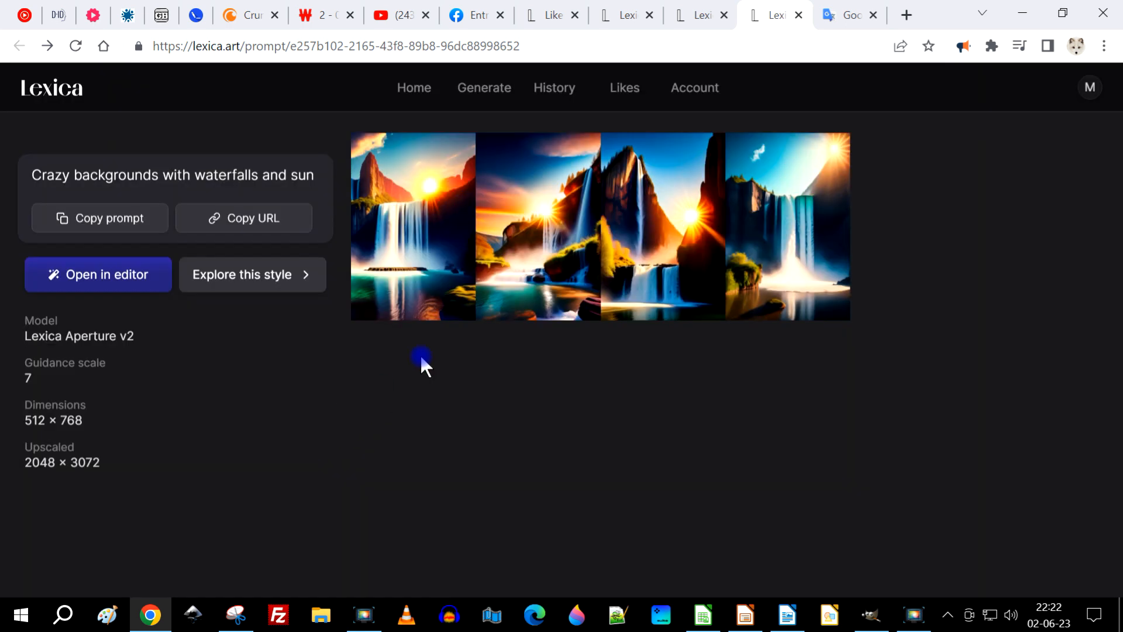
left_click(419, 215)
right_click(544, 180)
left_click(579, 241)
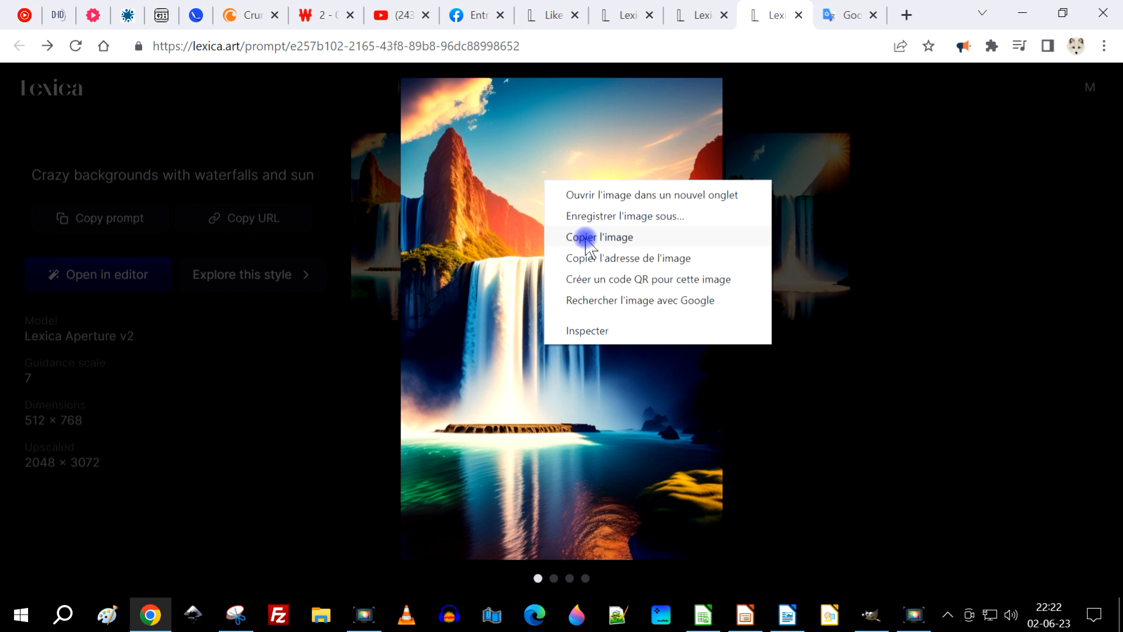
- View the enlarged purple flower image of the chives prompt, and open the details of the fox image in Likes
left_click(627, 13)
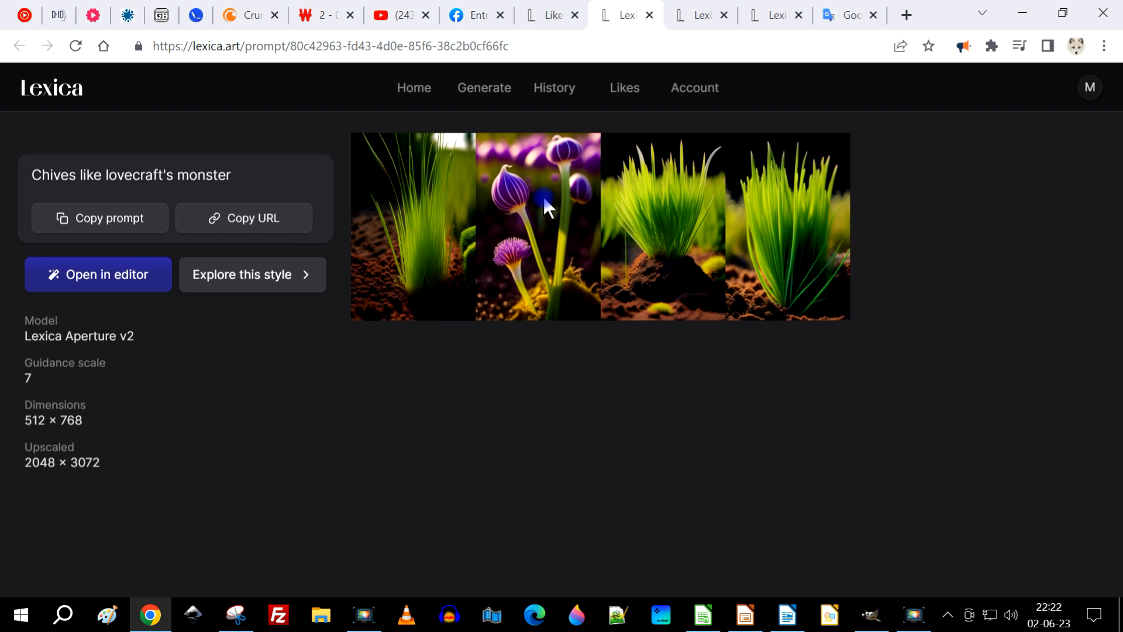
left_click(542, 197)
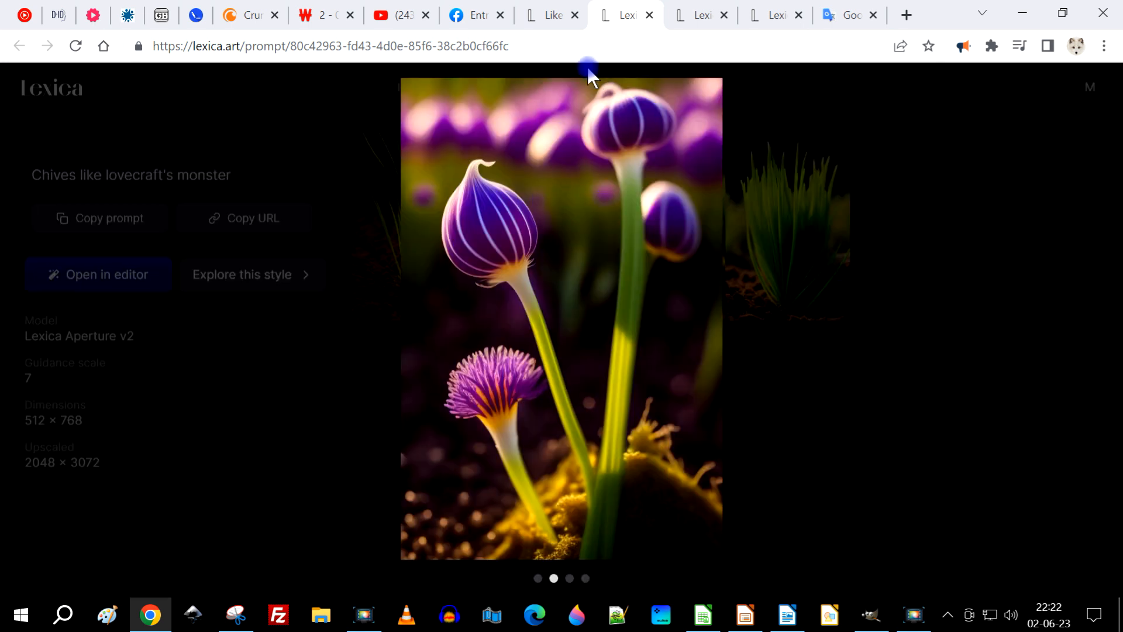
left_click(539, 15)
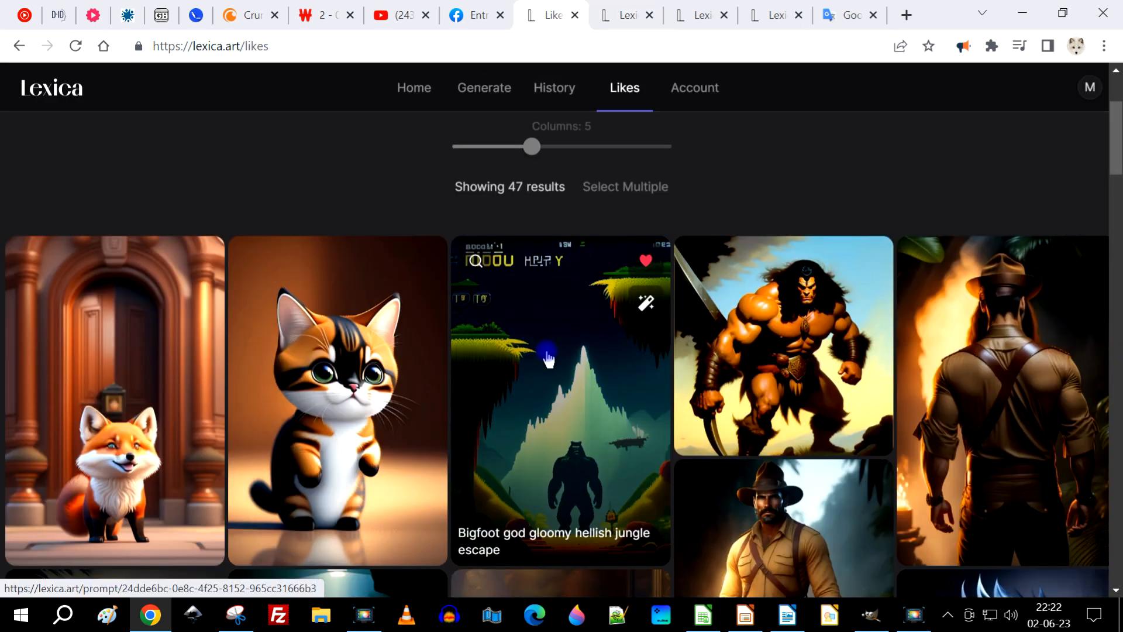
left_click(147, 350)
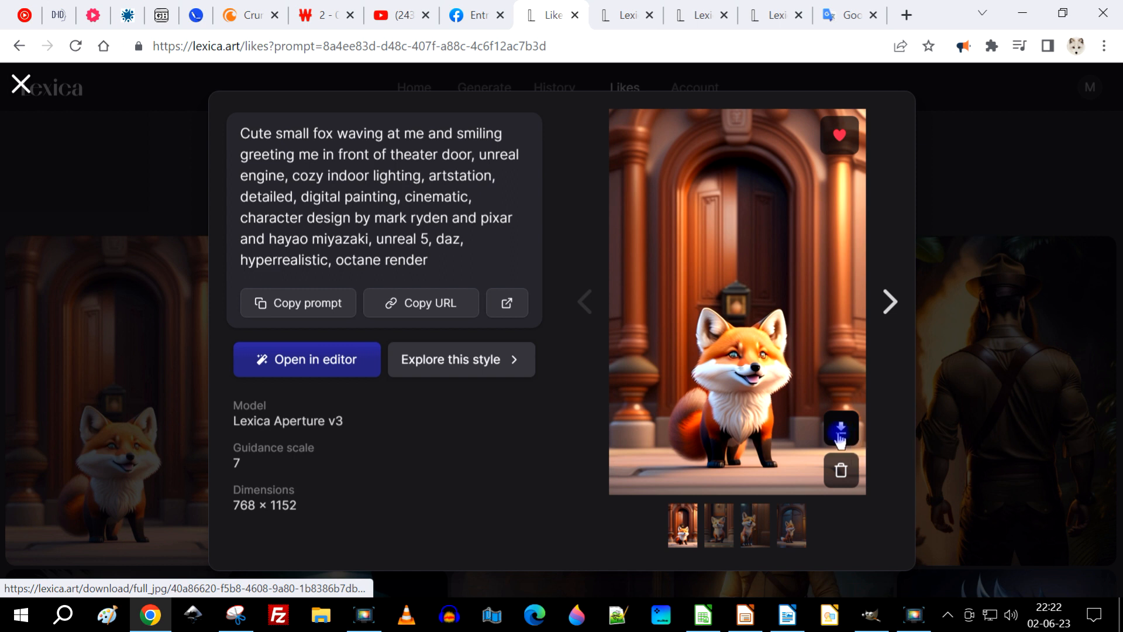
- Copy the enlarged waterfall image from its prompt page and paste it into GIMP as an image
left_click(686, 20)
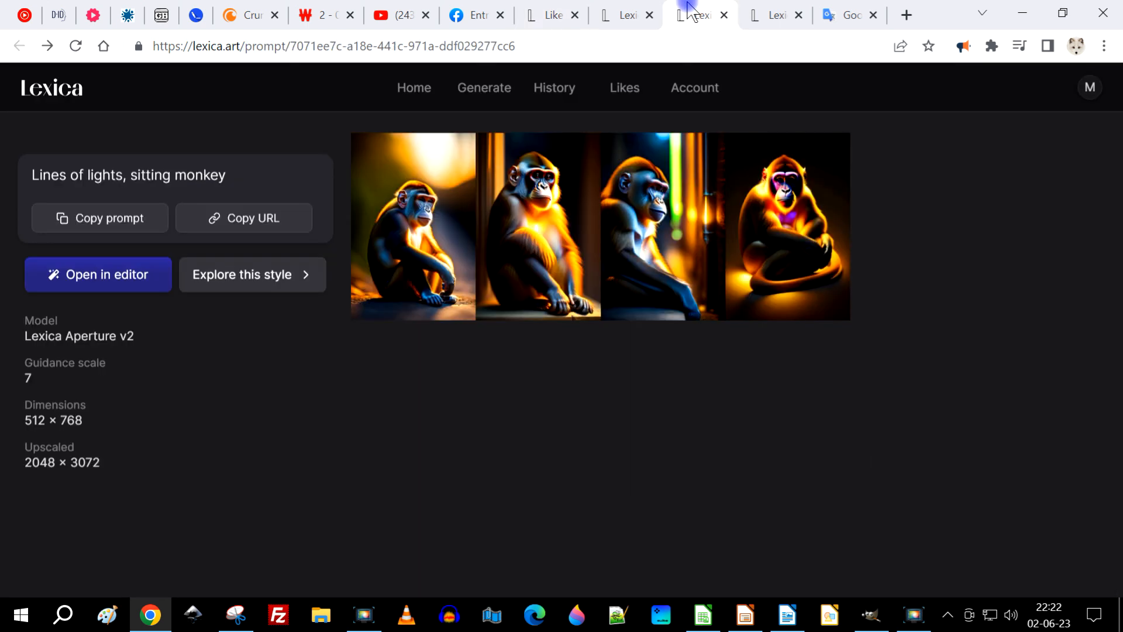
left_click(773, 19)
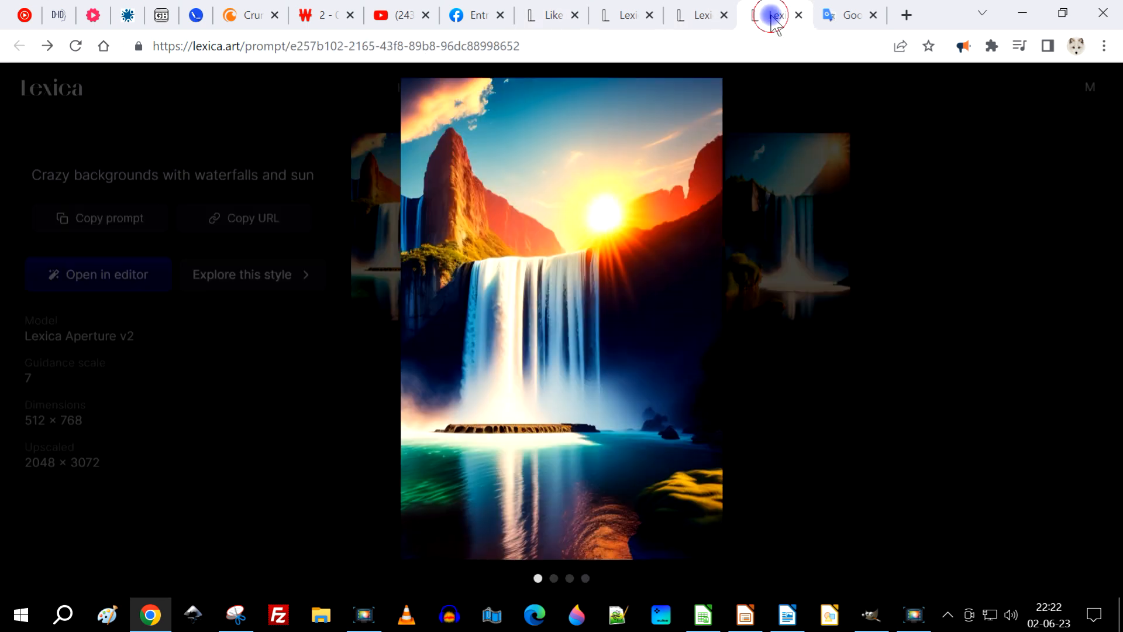
right_click(565, 217)
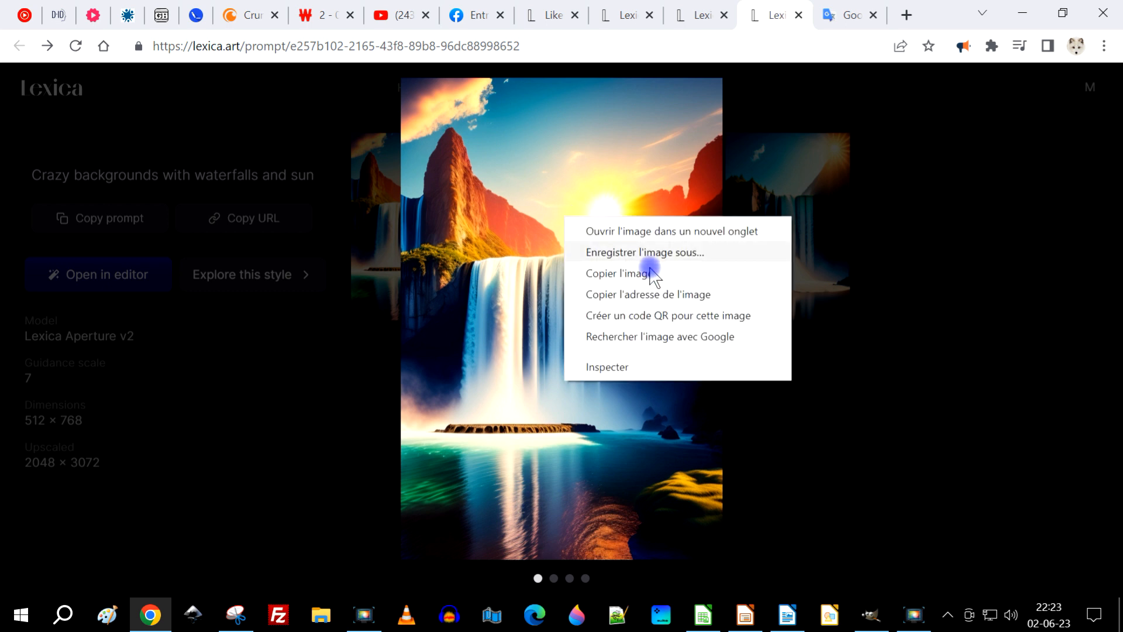
left_click(603, 274)
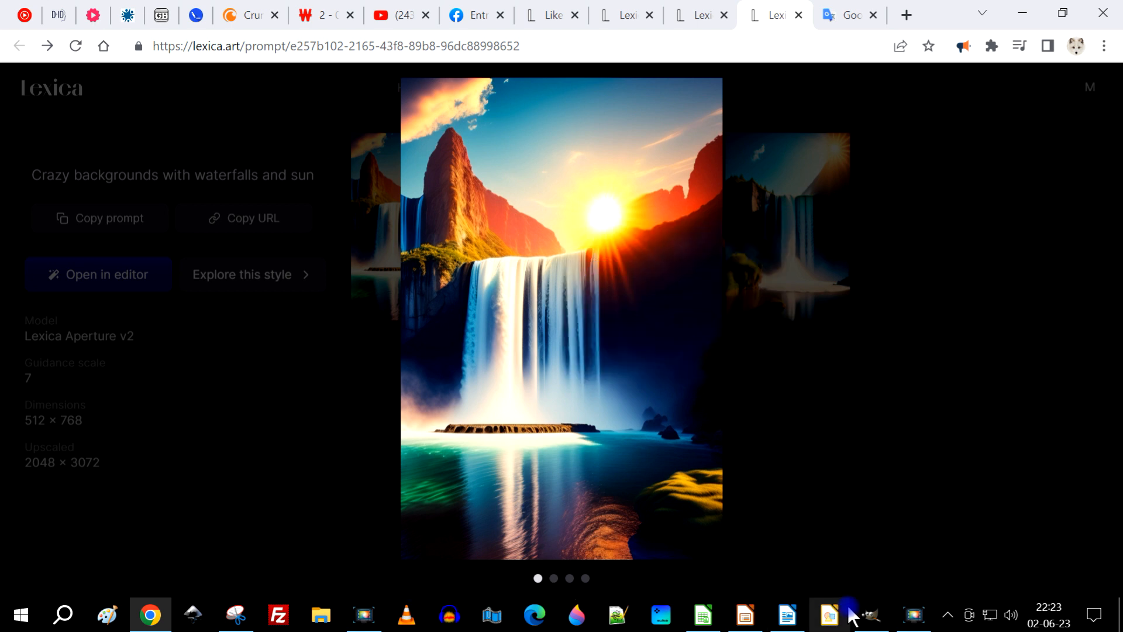
left_click(870, 615)
left_click(64, 28)
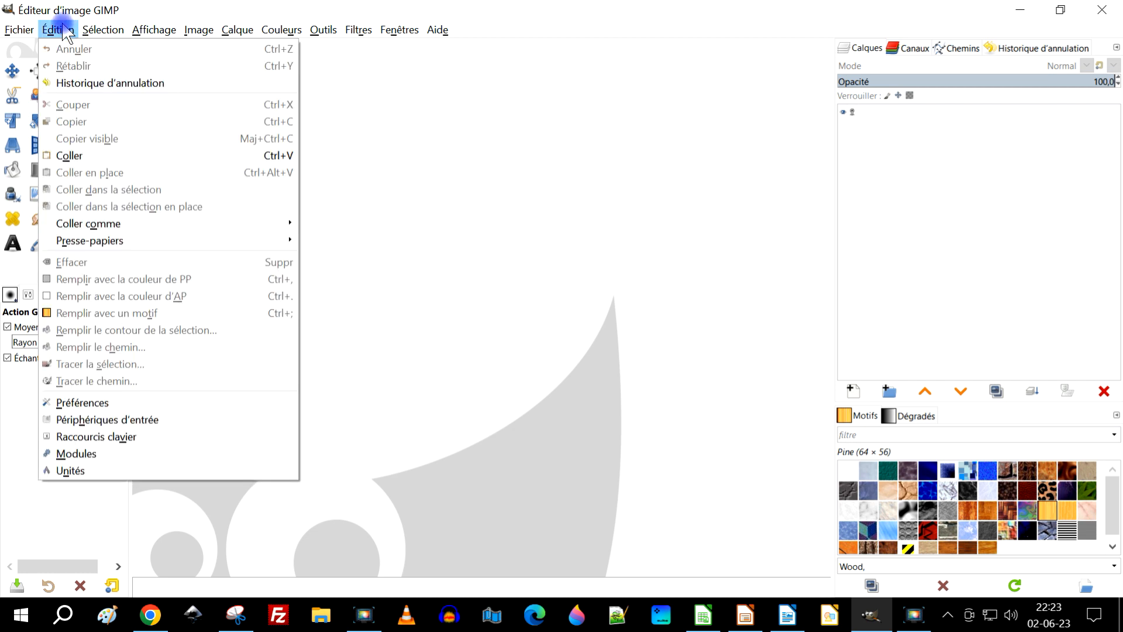
left_click(99, 156)
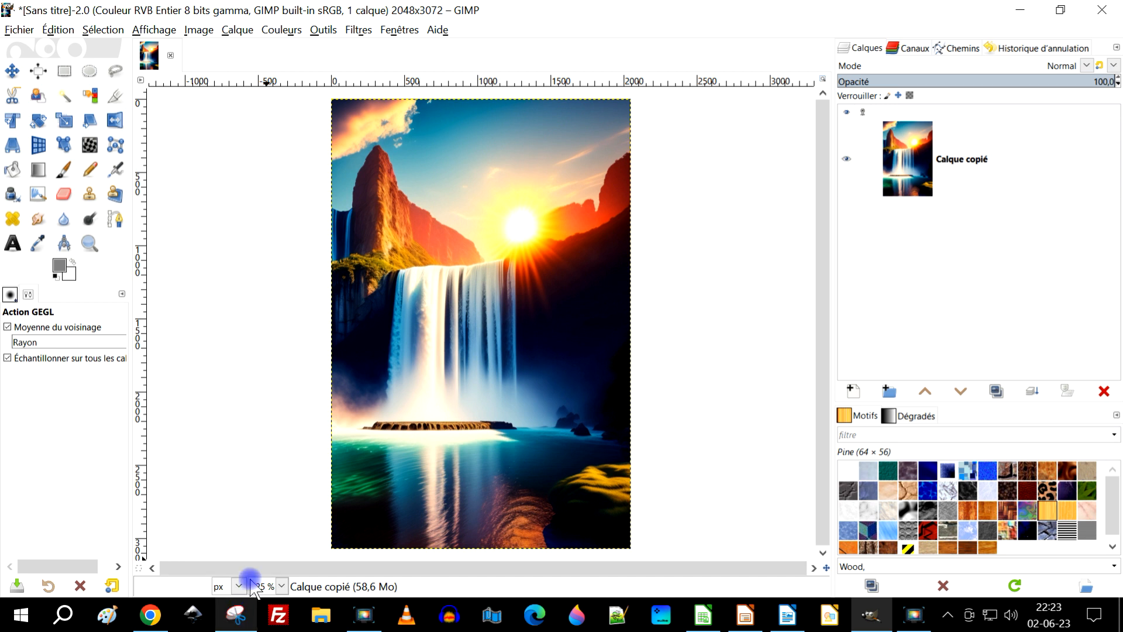
- Return to Lexica, enlarge the first image of the sitting monkey prompt and copy it
left_click(1018, 13)
left_click(708, 18)
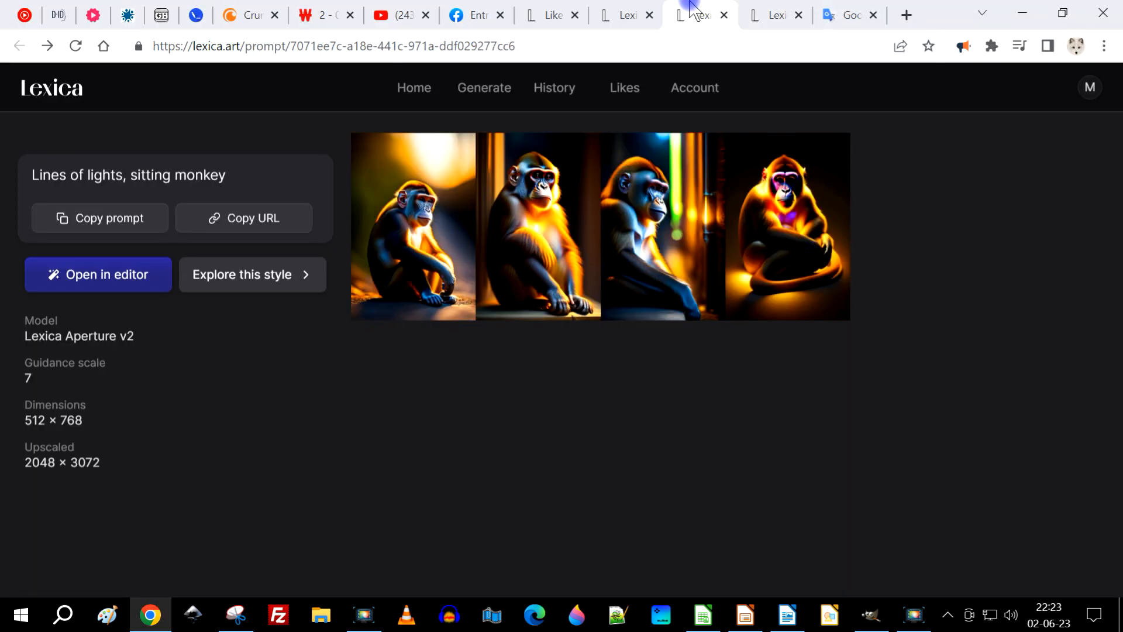
left_click(411, 234)
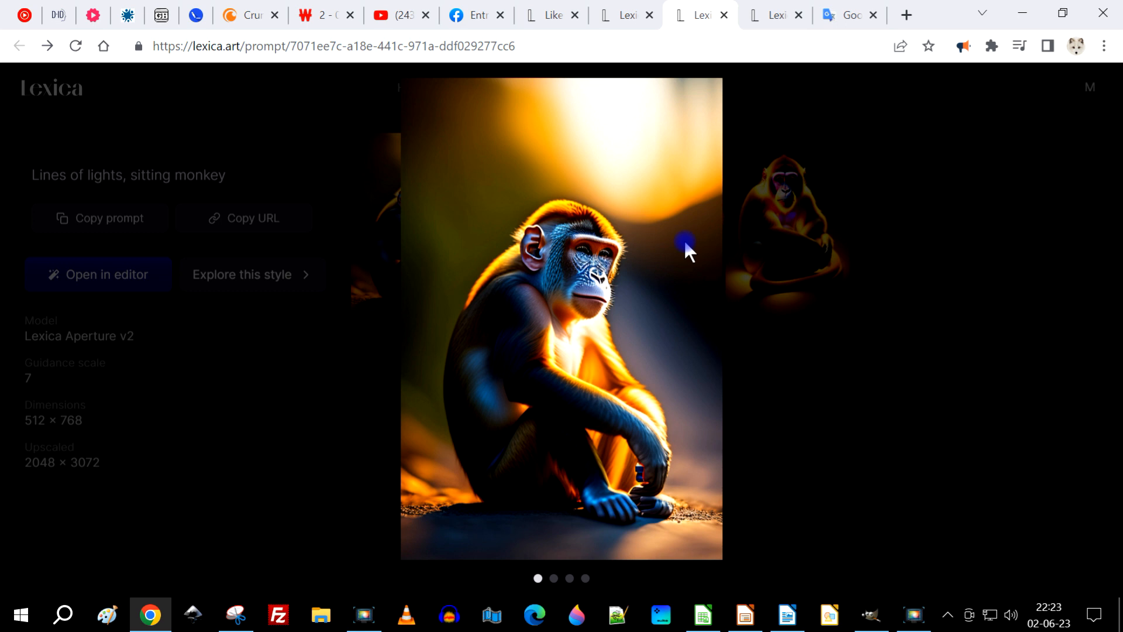
right_click(558, 260)
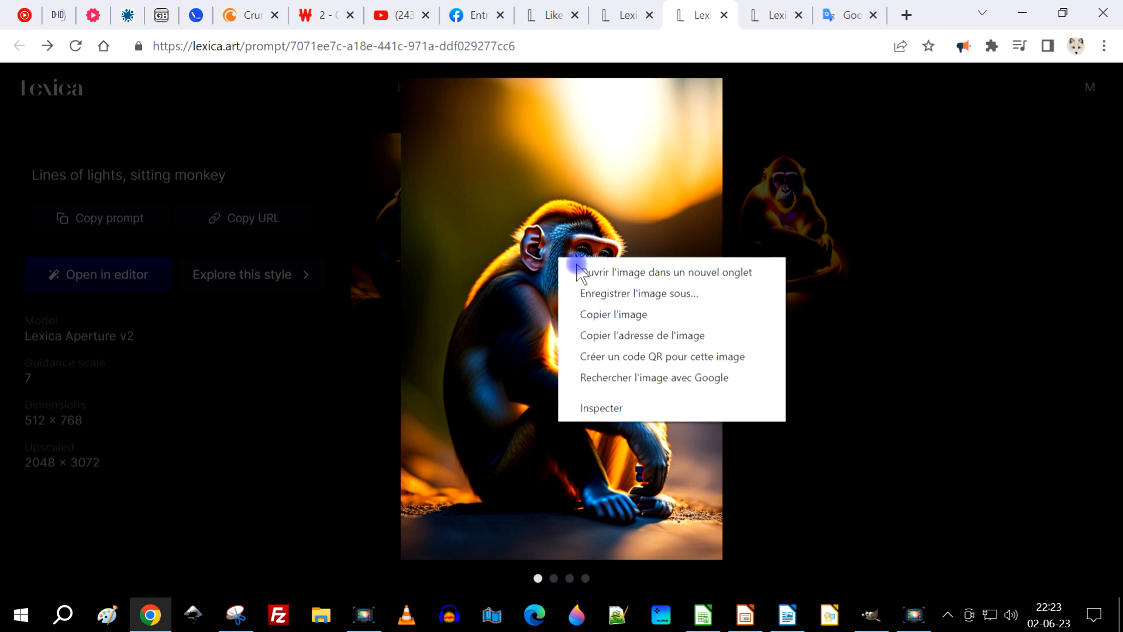
left_click(613, 314)
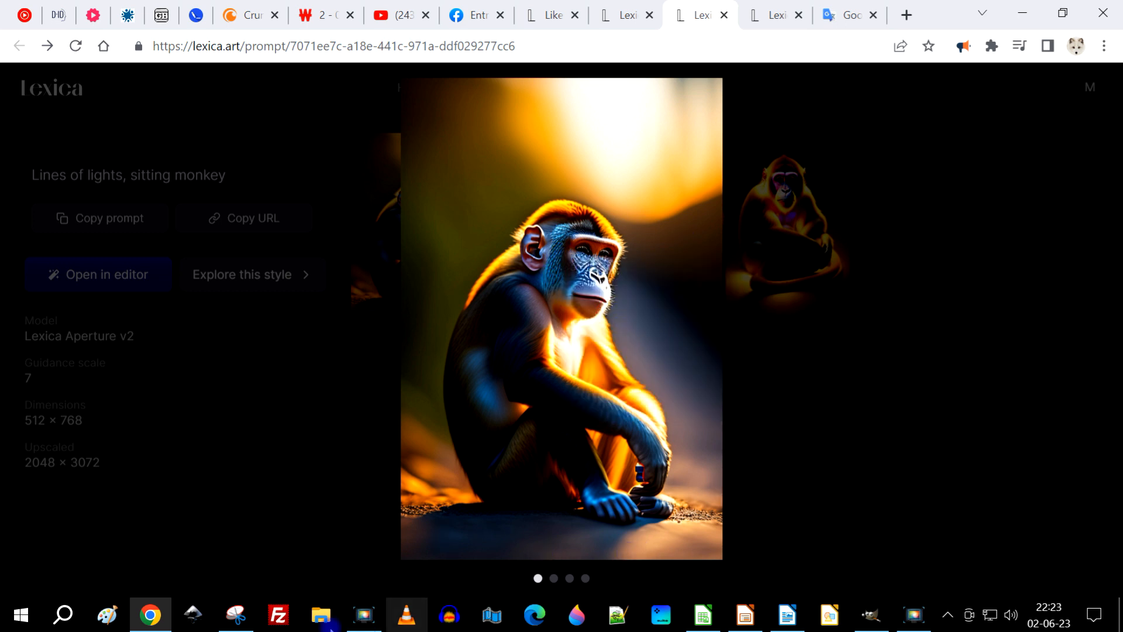
- Switch to GIMP and paste the copied monkey image as a new layer above the waterfall
left_click(874, 615)
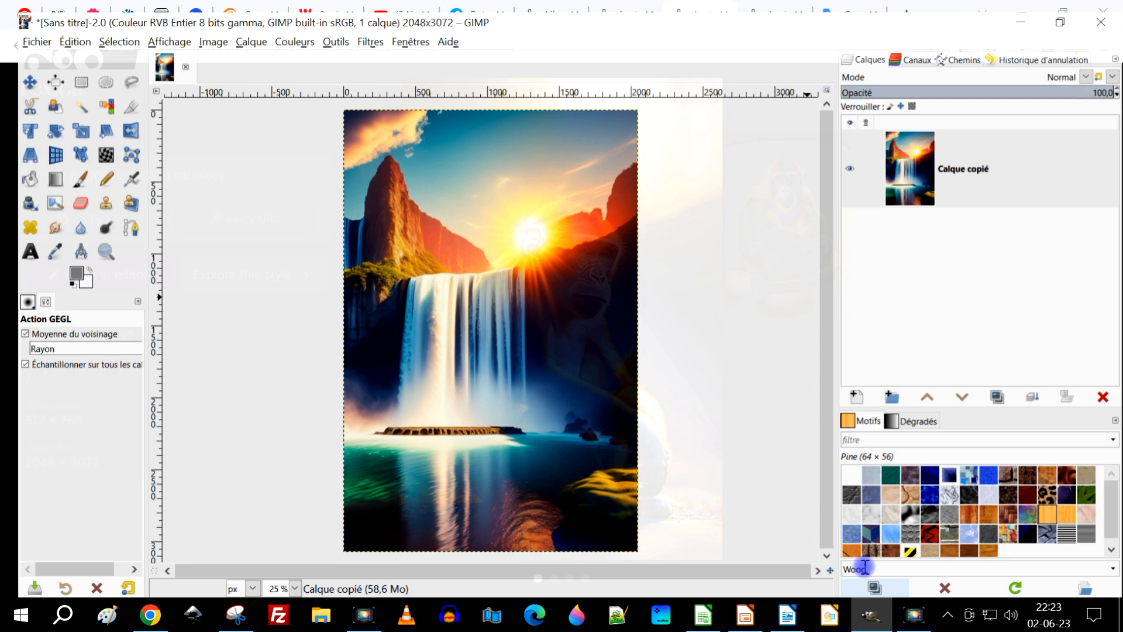
left_click(58, 30)
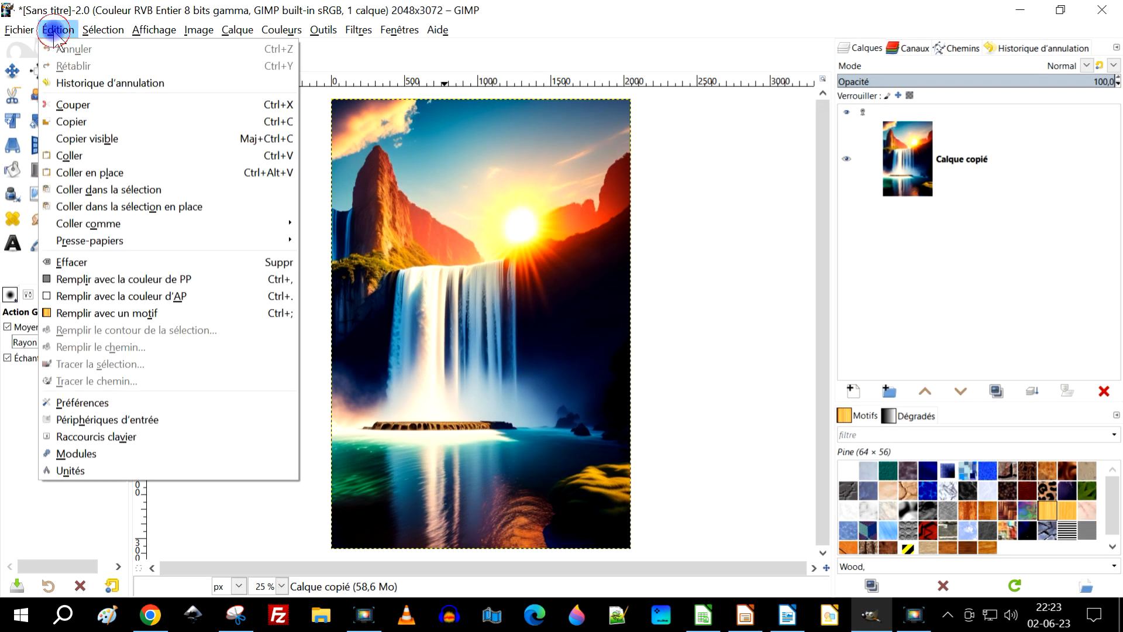
mouse_move(186, 230)
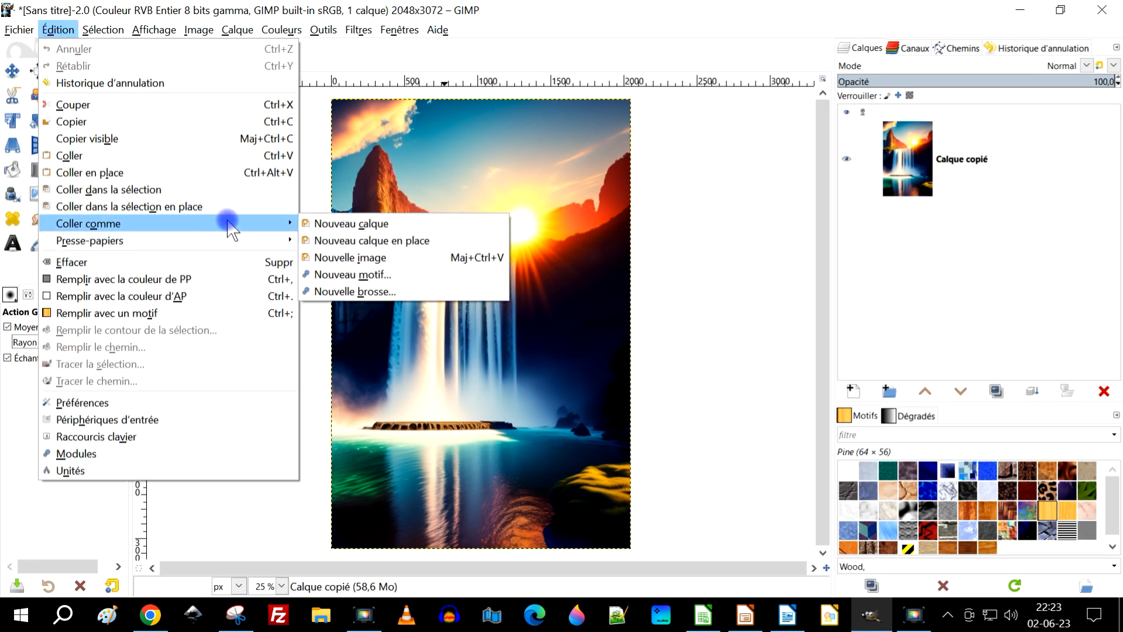
left_click(355, 223)
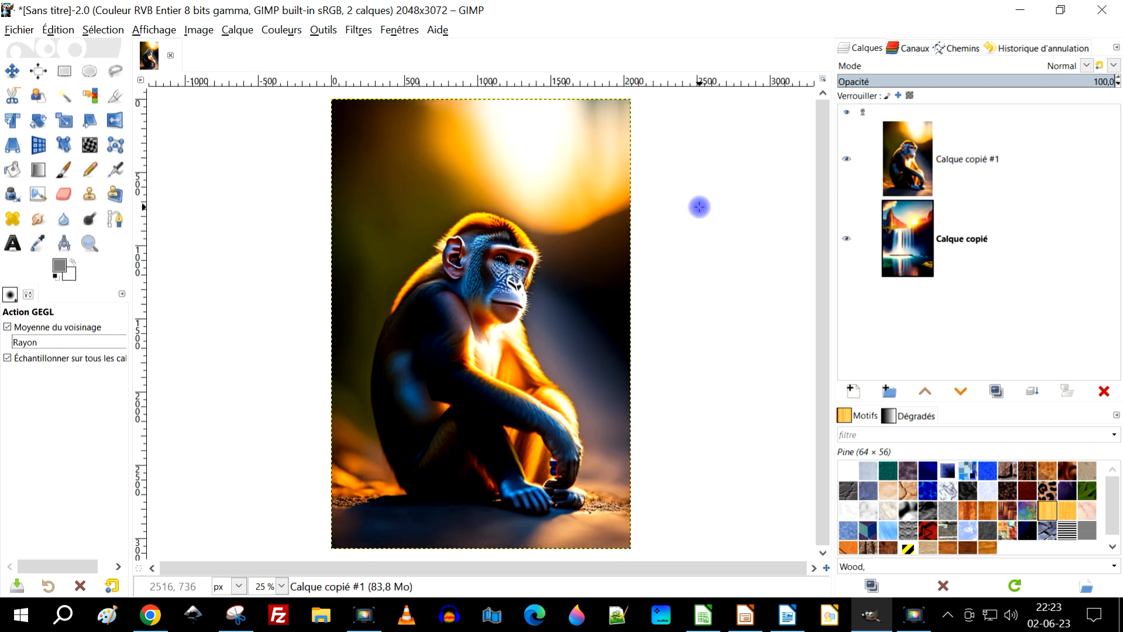
- Rename the waterfall layer as arrière-plan and the monkey layer as singe
double_click(964, 244)
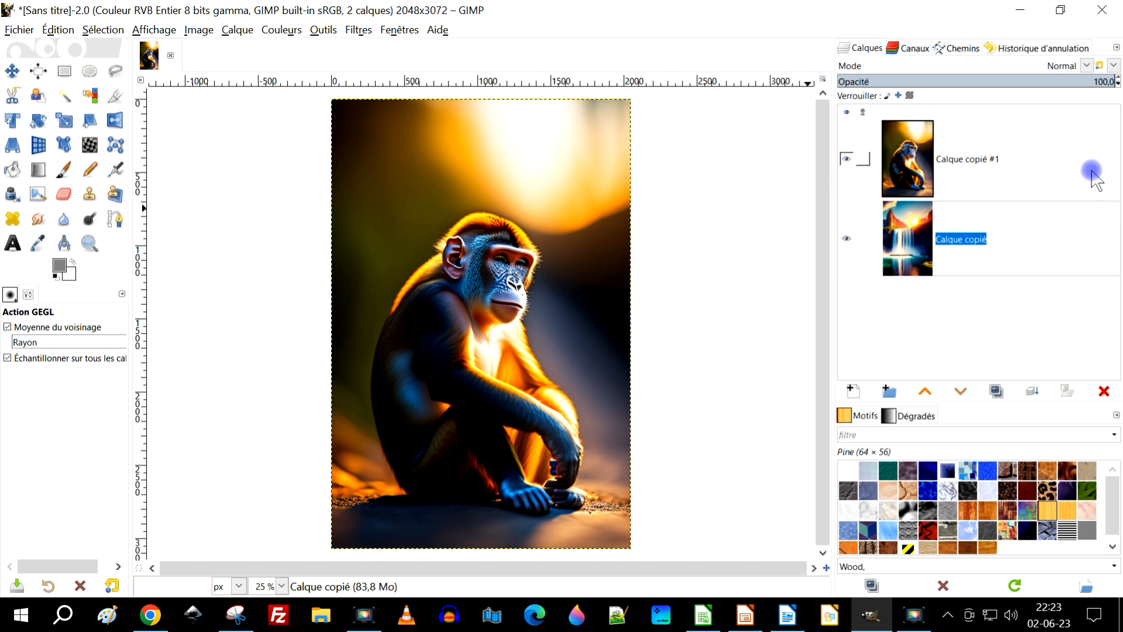
type("arrière-plan")
key("Return")
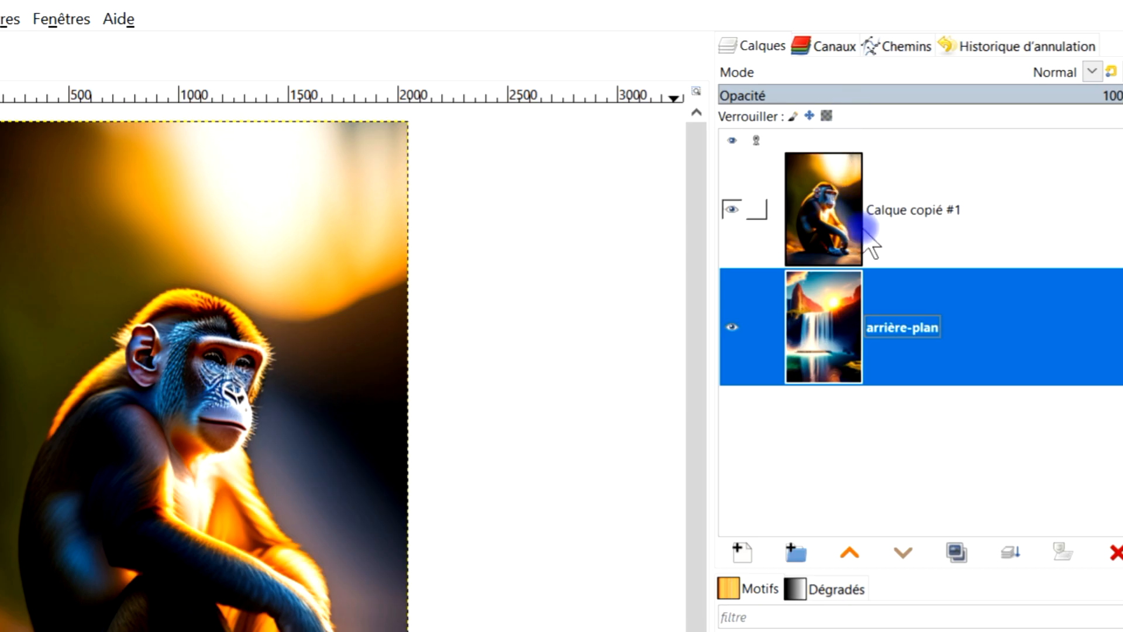
double_click(954, 160)
type("s")
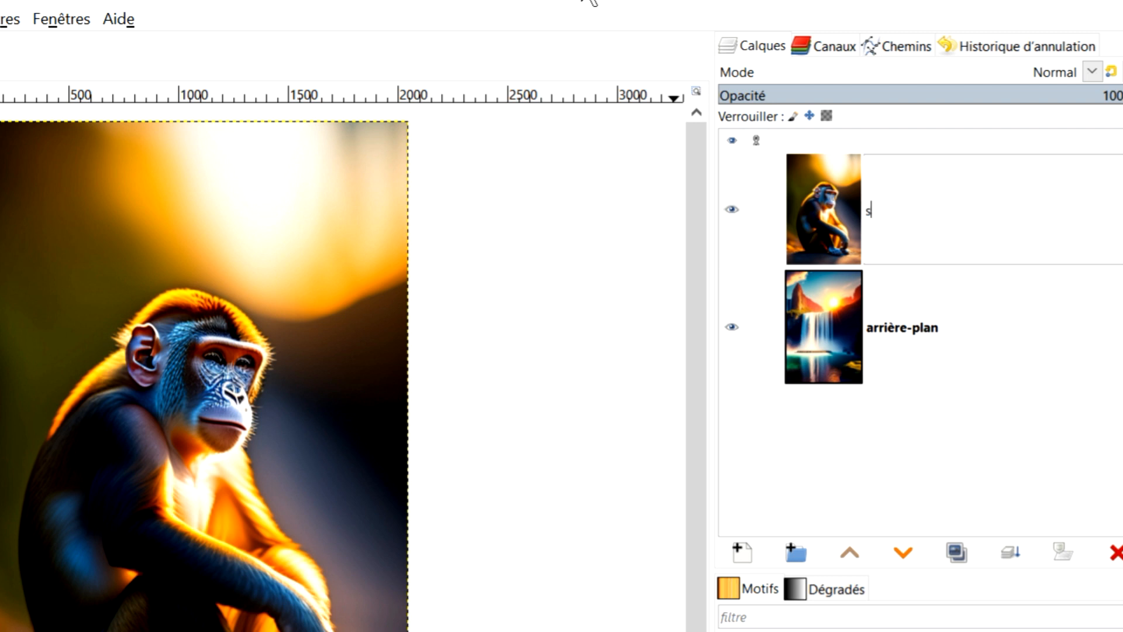
type("inge")
key("Return")
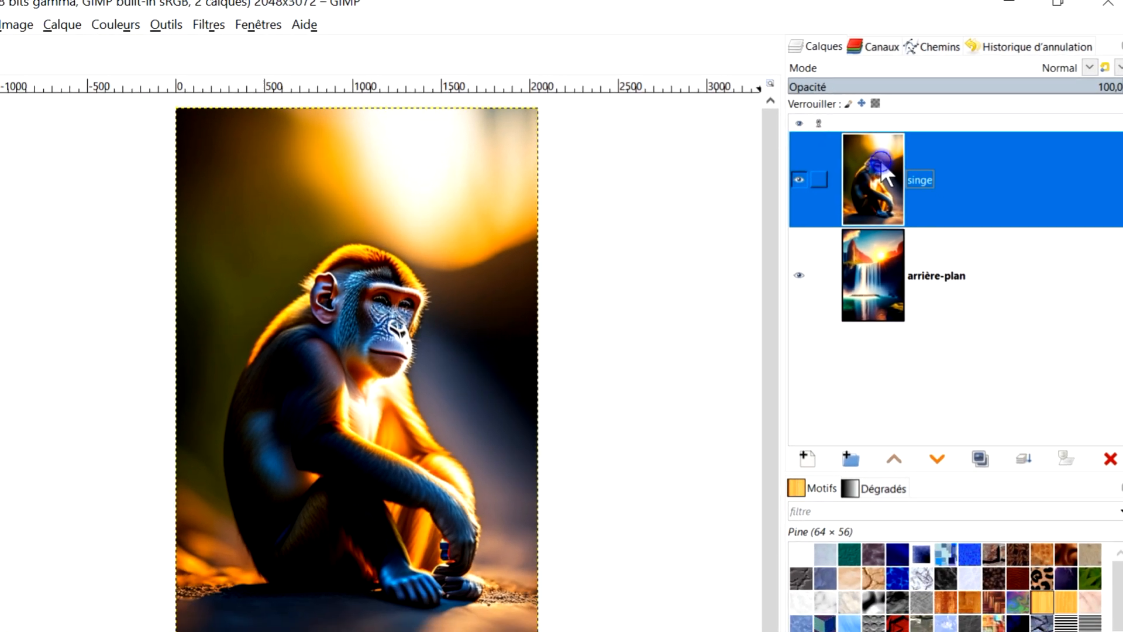
- Check the alpha channel option of the singe layer, then select the Eraser and widen the area showing its options
right_click(836, 193)
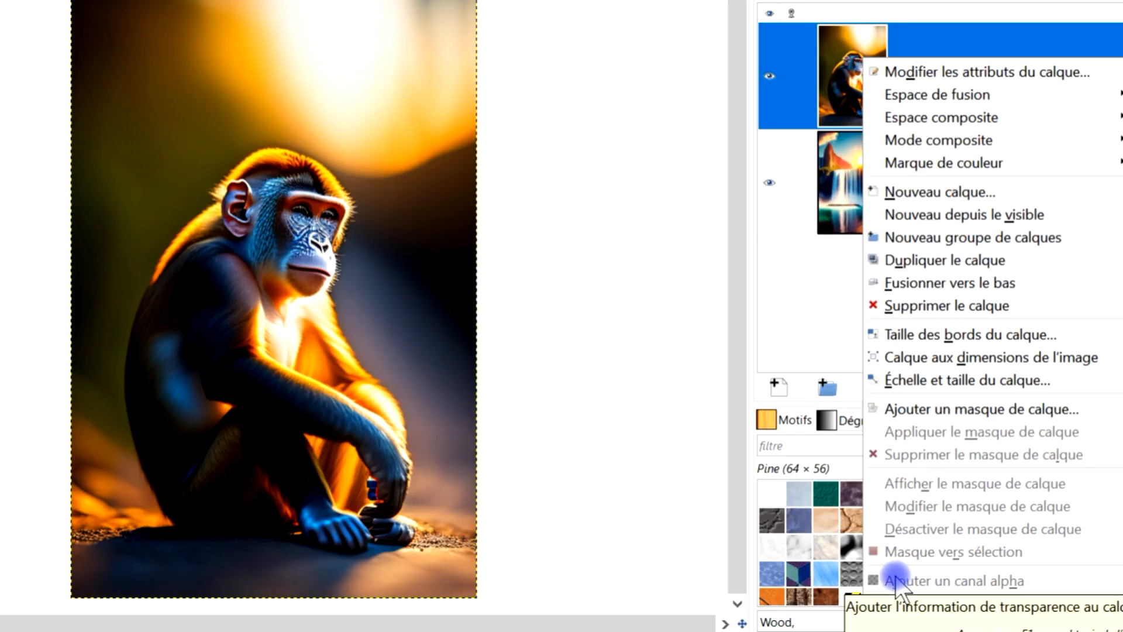
left_click(691, 37)
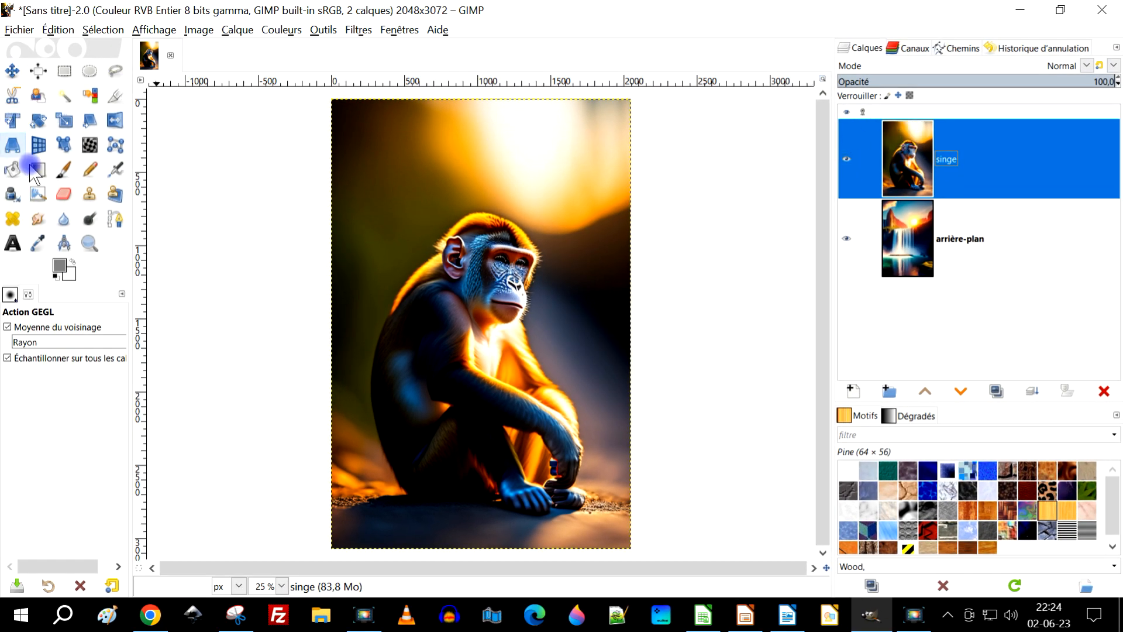
left_click(64, 194)
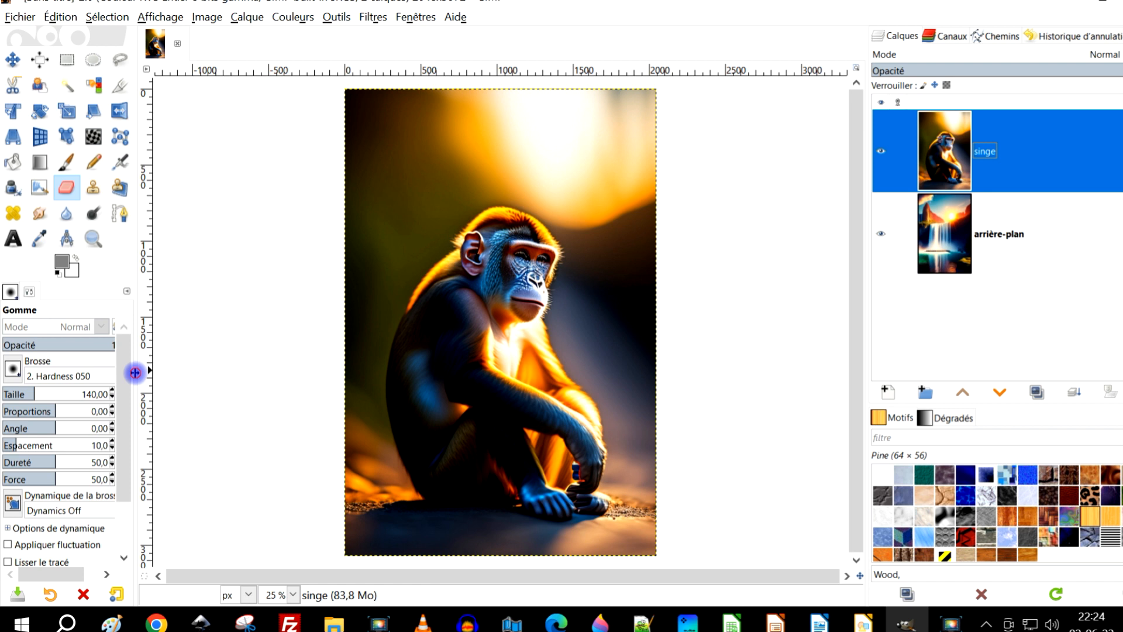
left_click_drag(135, 372, 162, 375)
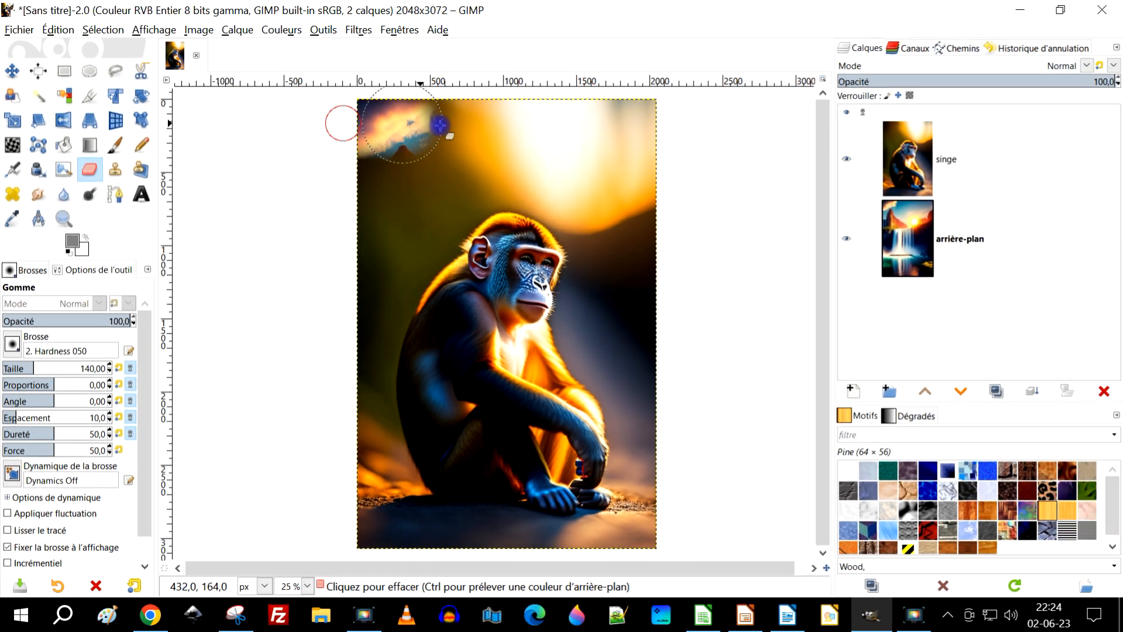
- Roughly erase the background around the monkey on the singe layer, using the Hardness 050 brush at size 140
mouse_move(439, 113)
left_mouse_down()
mouse_move(719, 148)
mouse_move(717, 137)
mouse_move(372, 95)
mouse_move(302, 108)
mouse_move(788, 152)
mouse_move(640, 181)
mouse_move(460, 159)
mouse_move(389, 165)
mouse_move(347, 187)
mouse_move(410, 170)
mouse_move(400, 202)
mouse_move(423, 207)
mouse_move(467, 187)
mouse_move(382, 246)
mouse_move(324, 347)
mouse_move(358, 315)
mouse_move(346, 412)
mouse_move(354, 578)
left_mouse_up()
mouse_move(391, 536)
left_mouse_down()
mouse_move(621, 570)
mouse_move(672, 554)
mouse_move(493, 566)
mouse_move(605, 551)
mouse_move(654, 513)
mouse_move(650, 413)
mouse_move(601, 341)
mouse_move(597, 296)
mouse_move(635, 412)
mouse_move(648, 510)
mouse_move(629, 542)
mouse_move(461, 562)
left_mouse_up()
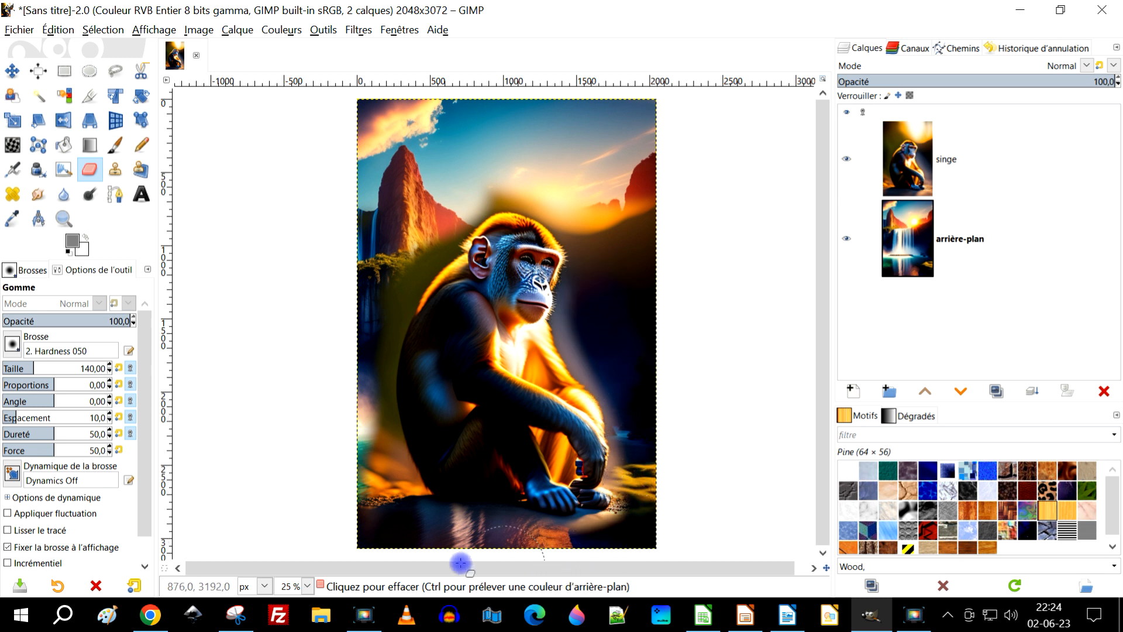
mouse_move(347, 517)
left_mouse_down()
mouse_move(385, 494)
mouse_move(359, 368)
left_mouse_up()
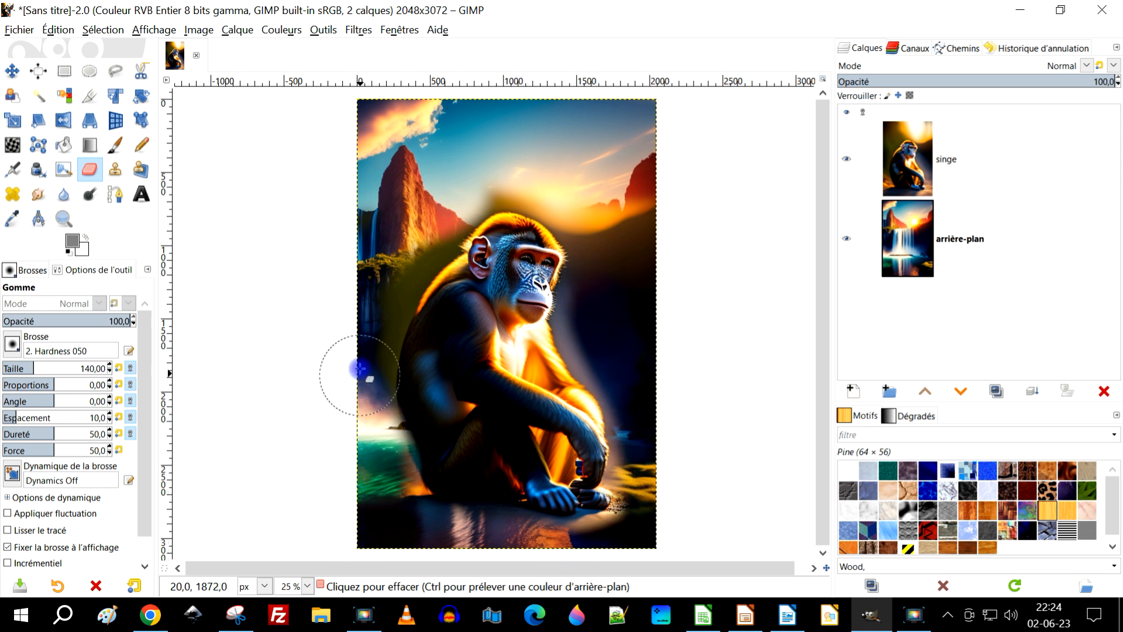
mouse_move(374, 290)
left_mouse_down()
mouse_move(423, 232)
mouse_move(402, 271)
mouse_move(441, 259)
left_mouse_up()
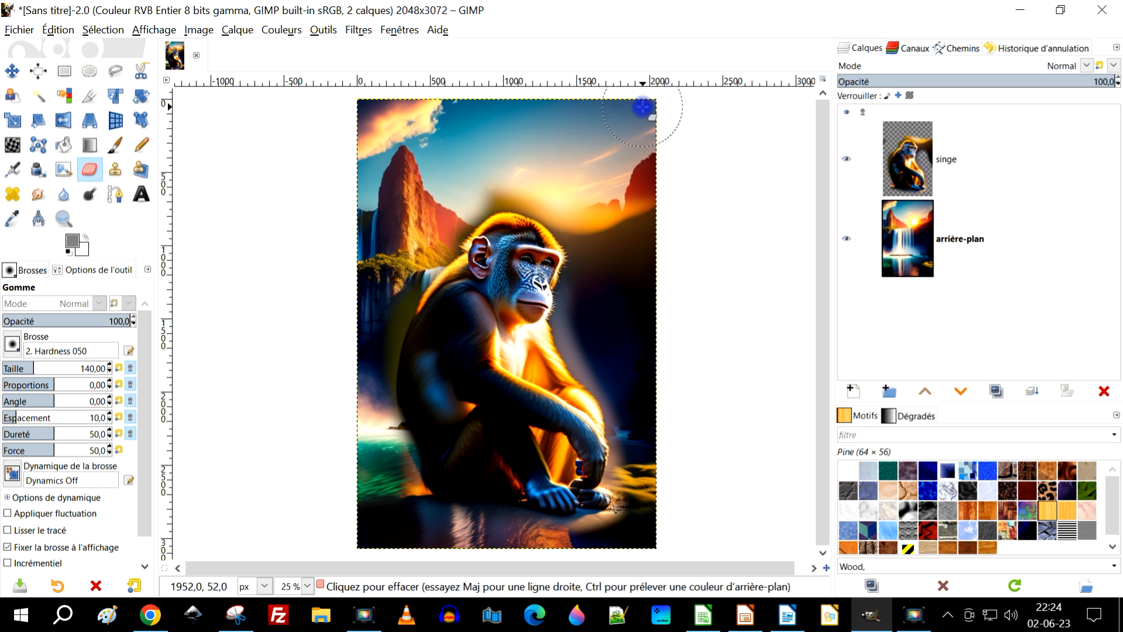
- Erase the leftover background along the monkey's back, from the shoulder down to the water
scroll(534, 176, "up", 2)
mouse_move(596, 288)
left_mouse_down()
mouse_move(551, 258)
mouse_move(469, 234)
mouse_move(524, 273)
mouse_move(447, 276)
mouse_move(391, 300)
mouse_move(308, 385)
mouse_move(269, 482)
mouse_move(216, 555)
mouse_move(228, 452)
mouse_move(354, 191)
left_mouse_up()
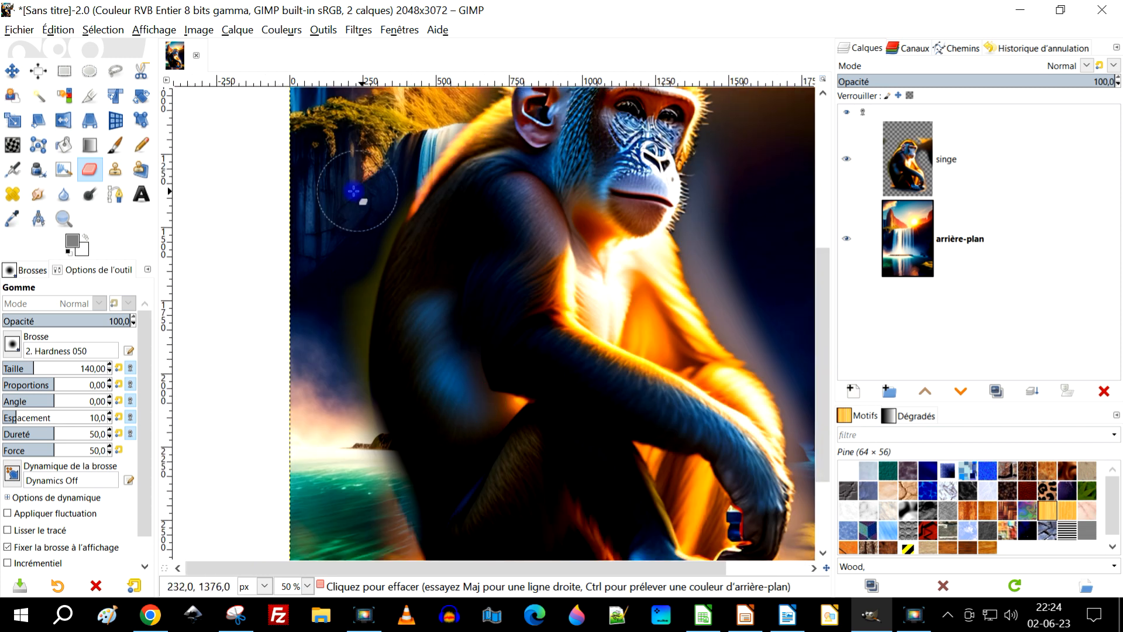
left_click_drag(344, 286, 334, 369)
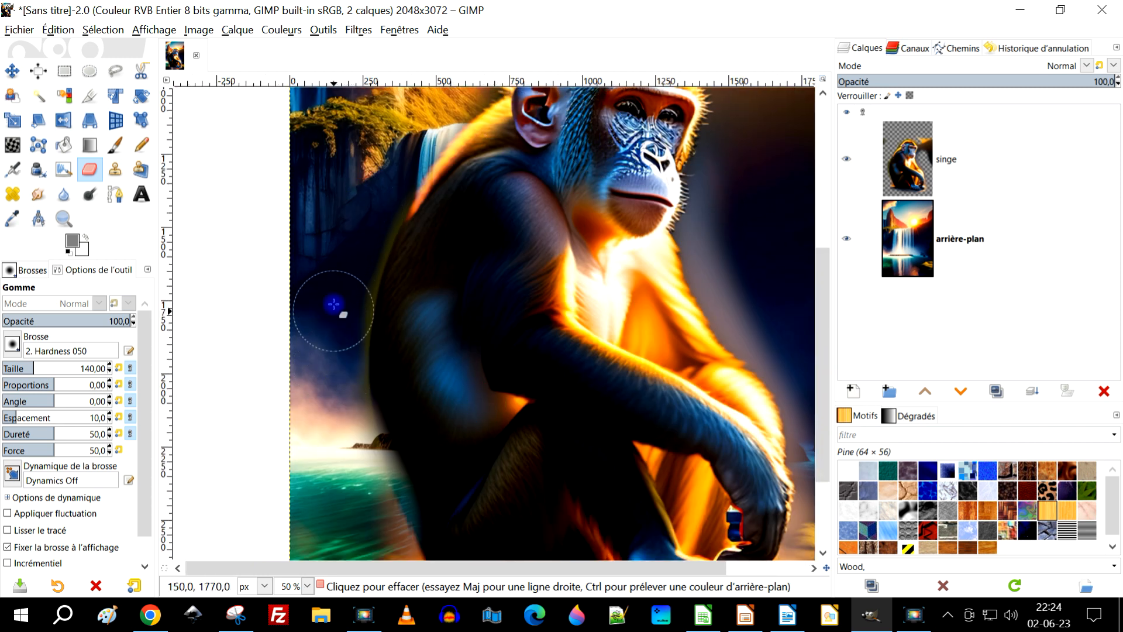
mouse_move(358, 249)
left_mouse_down()
mouse_move(378, 208)
mouse_move(348, 332)
left_mouse_up()
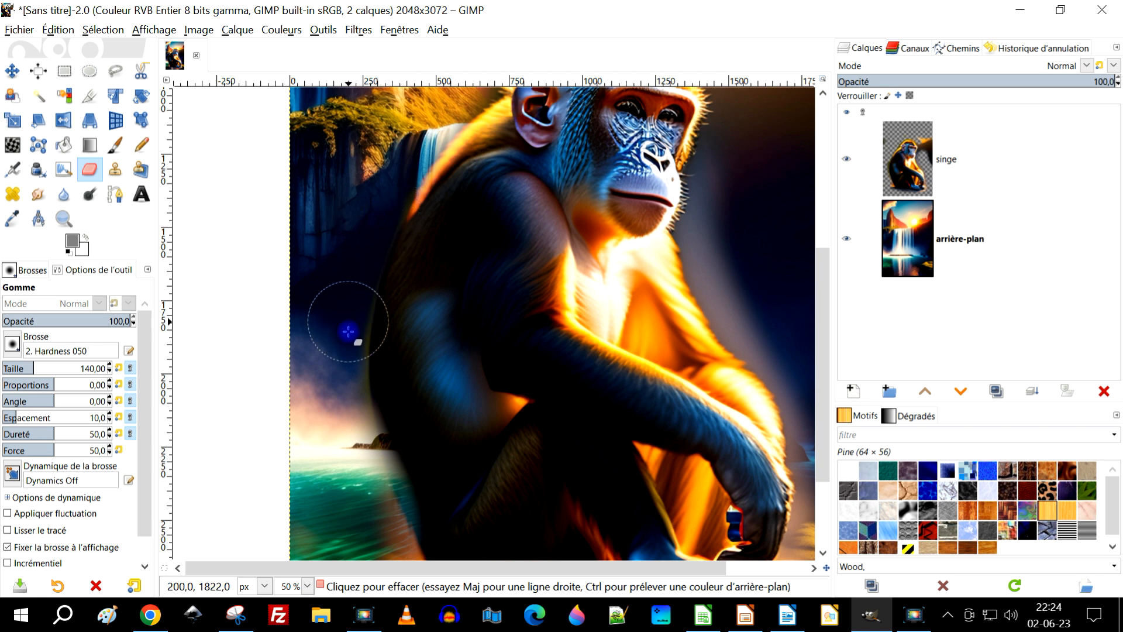
mouse_move(347, 391)
left_mouse_down()
mouse_move(348, 448)
mouse_move(389, 512)
left_mouse_up()
- Erase the leftover background in front of the monkey's face, chest and knee
scroll(643, 450, "right", 5)
scroll(643, 451, "up", 1)
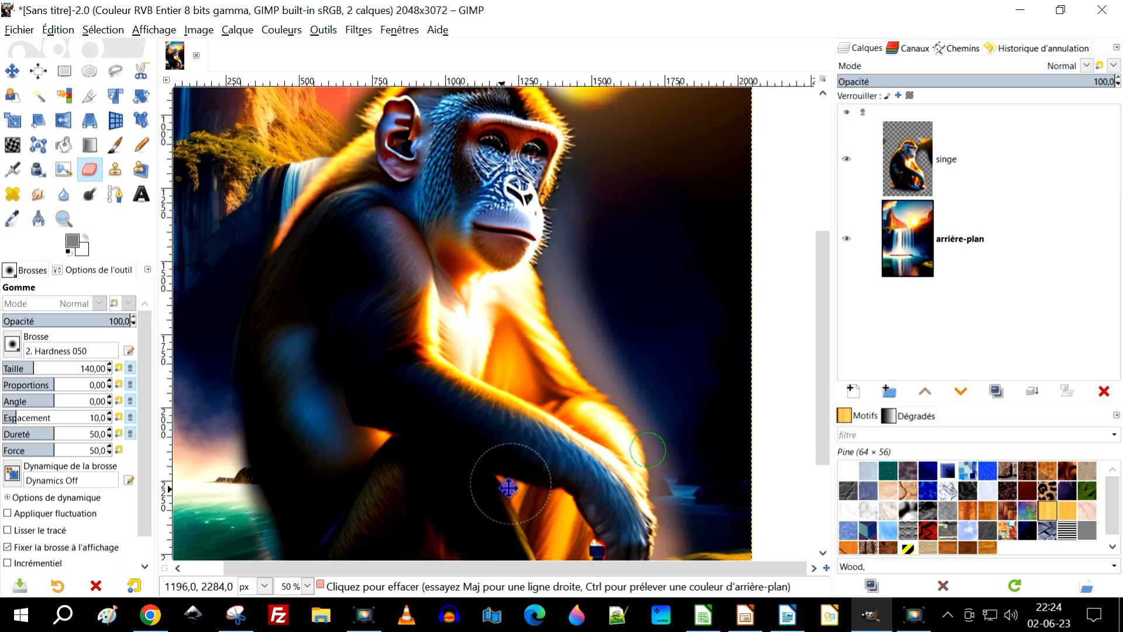
mouse_move(605, 196)
left_mouse_down()
mouse_move(572, 223)
mouse_move(548, 296)
mouse_move(593, 379)
mouse_move(538, 299)
mouse_move(562, 182)
left_mouse_up()
mouse_move(542, 274)
left_mouse_down()
mouse_move(545, 333)
mouse_move(643, 439)
mouse_move(669, 516)
left_mouse_up()
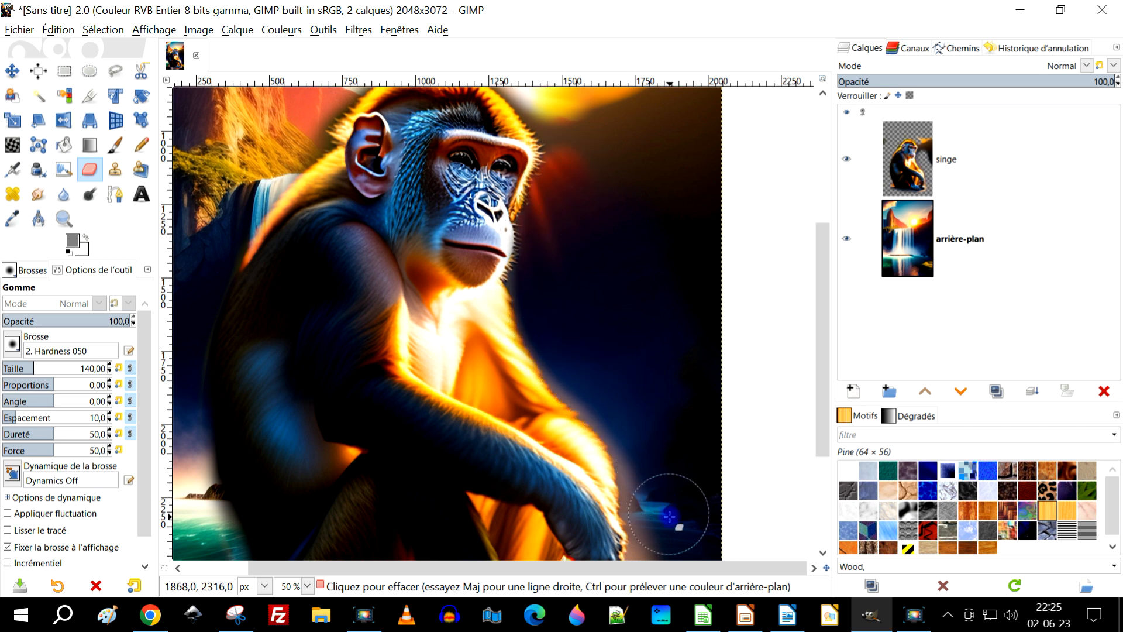
- Erase the leftover background beside the monkey's hand and feet and along its front leg
scroll(678, 409, "right", 3)
scroll(679, 409, "down", 5)
mouse_move(547, 293)
left_mouse_down()
mouse_move(564, 326)
mouse_move(574, 504)
mouse_move(500, 548)
mouse_move(456, 556)
mouse_move(353, 555)
mouse_move(341, 543)
mouse_move(489, 540)
mouse_move(546, 520)
left_mouse_up()
mouse_move(574, 442)
left_mouse_down()
mouse_move(554, 406)
mouse_move(553, 307)
left_mouse_up()
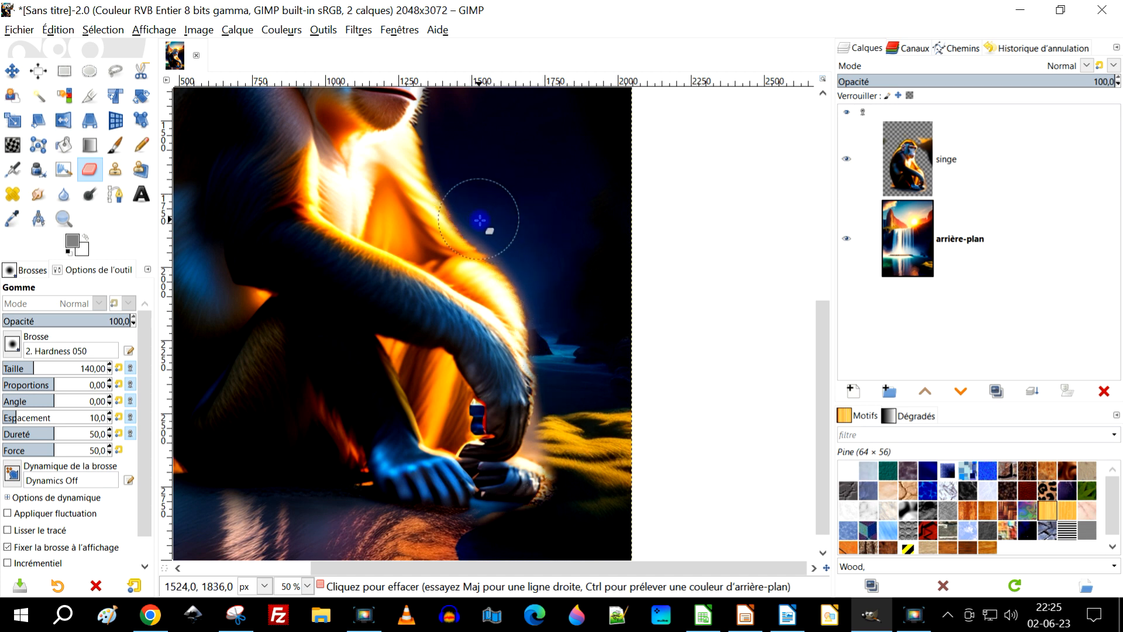
- Erase the background near the top of the monkey's head to uncover the sun behind it
scroll(639, 193, "down", 3)
scroll(614, 205, "up", 3)
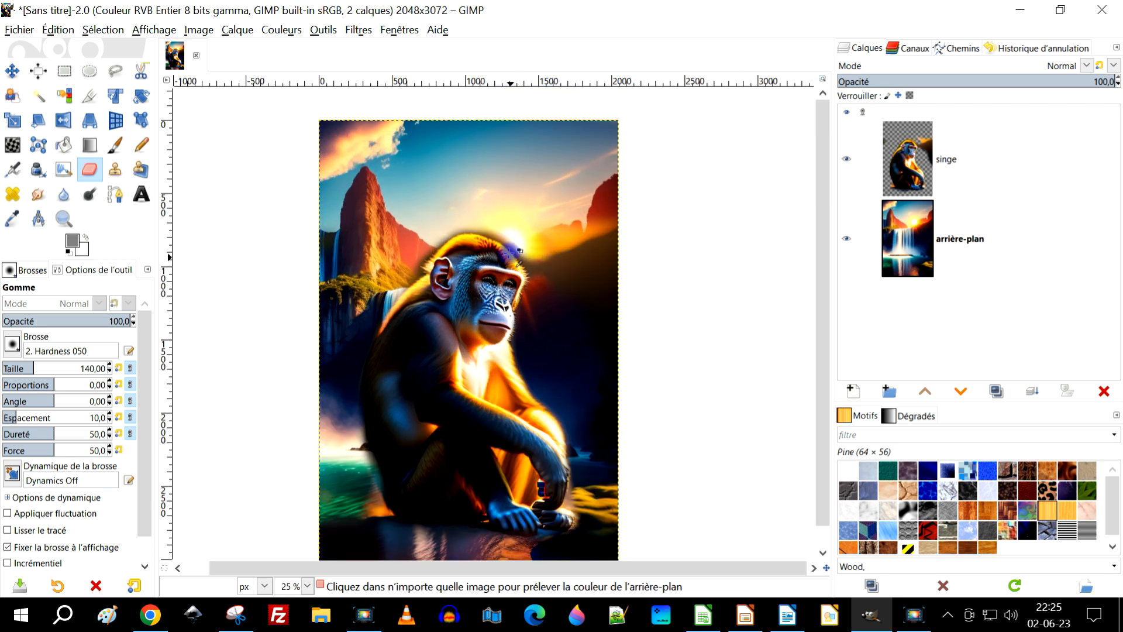
left_click_drag(559, 268, 556, 313)
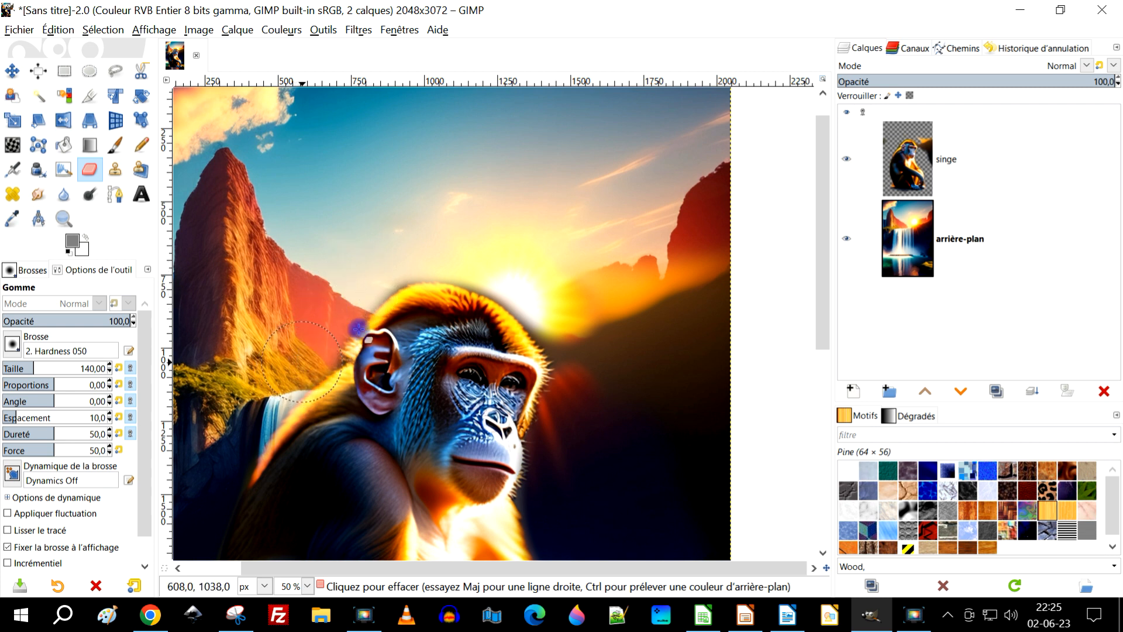
- Turn on the Eraser's anti-erase option and restore the faded edge of the monkey's lower back
scroll(464, 319, "down", 3)
scroll(403, 521, "up", 4)
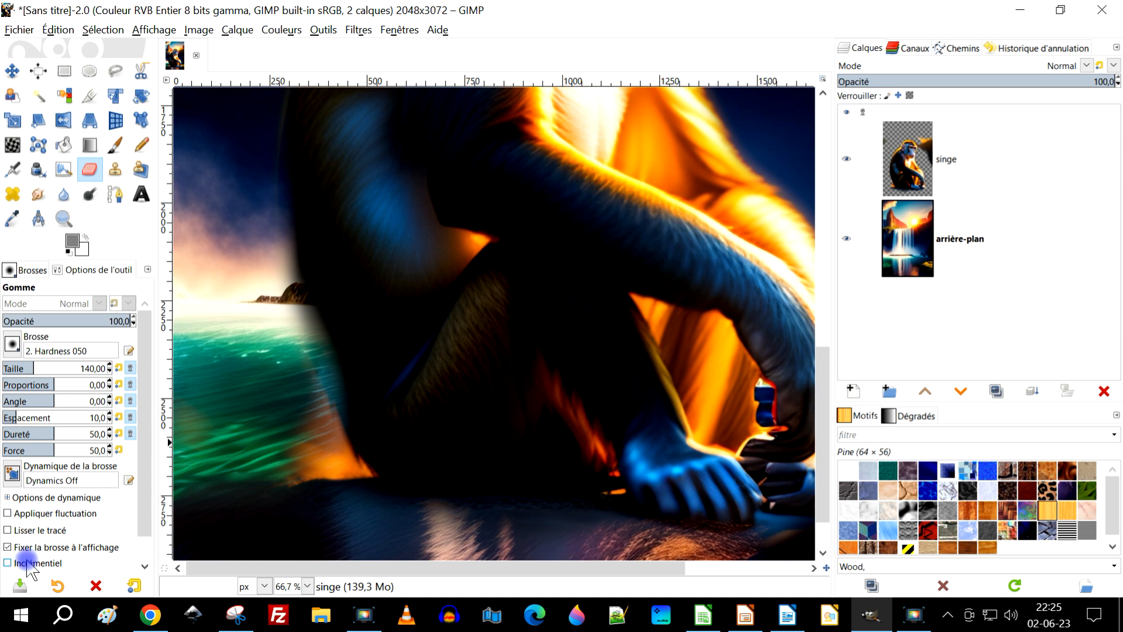
scroll(64, 533, "down", 1)
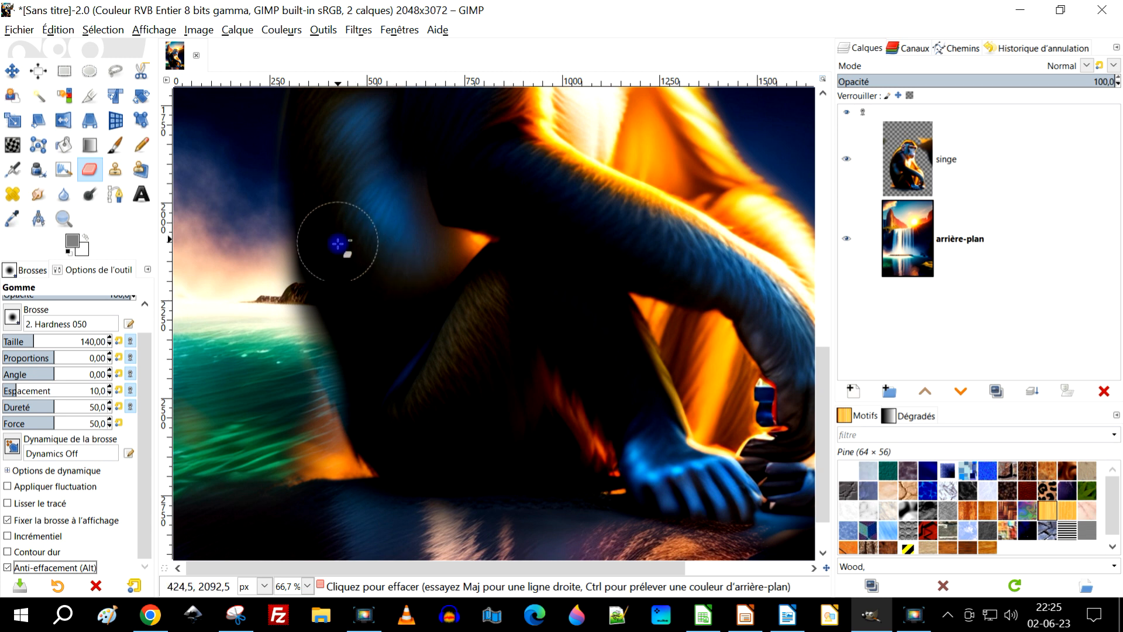
mouse_move(337, 268)
left_mouse_down()
mouse_move(335, 297)
mouse_move(377, 401)
mouse_move(349, 389)
mouse_move(296, 166)
mouse_move(343, 203)
mouse_move(366, 378)
left_mouse_up()
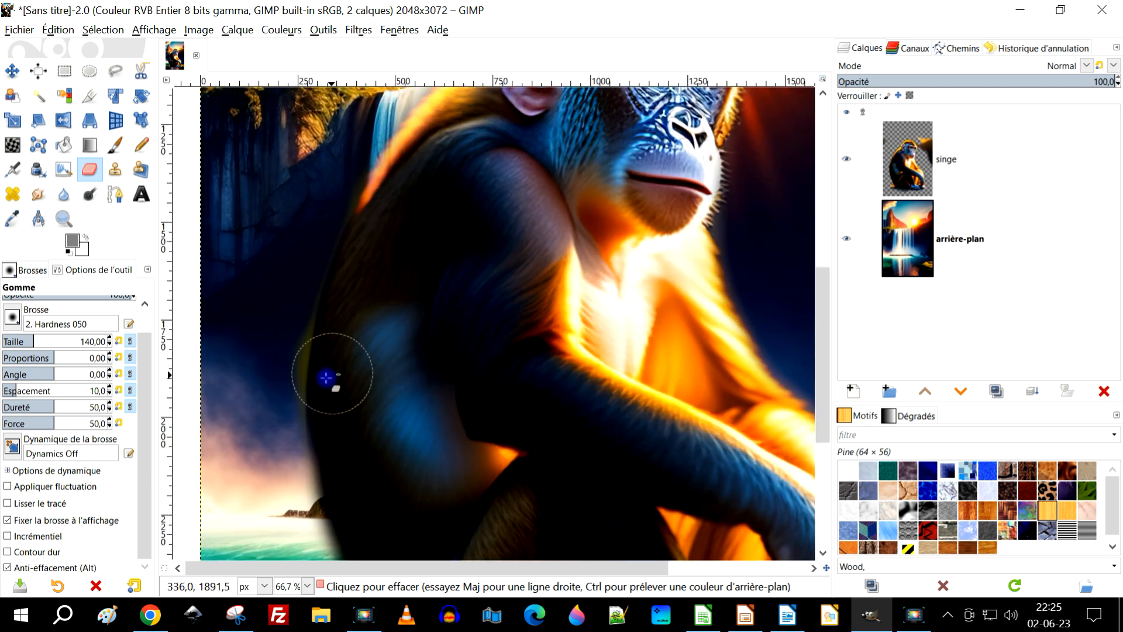
- Restore a background spot beside the monkey's back, turn off anti-erase, and erase the spot and the excess along the back
left_click(271, 285)
left_click(58, 567)
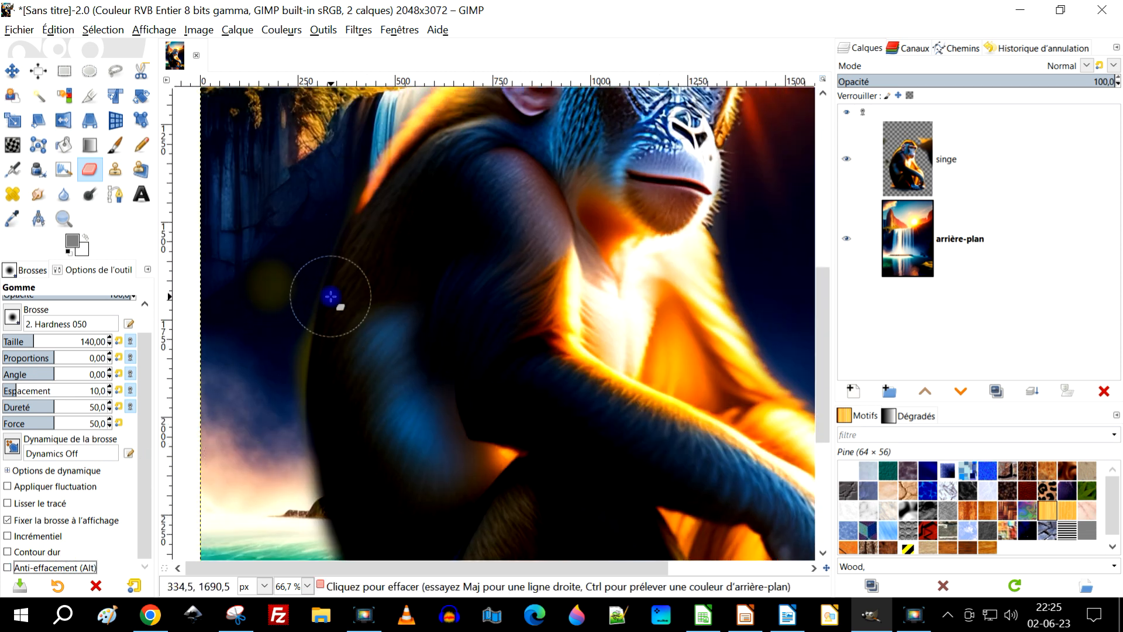
mouse_move(286, 295)
left_mouse_down()
mouse_move(279, 331)
mouse_move(293, 260)
mouse_move(244, 305)
mouse_move(264, 336)
left_mouse_up()
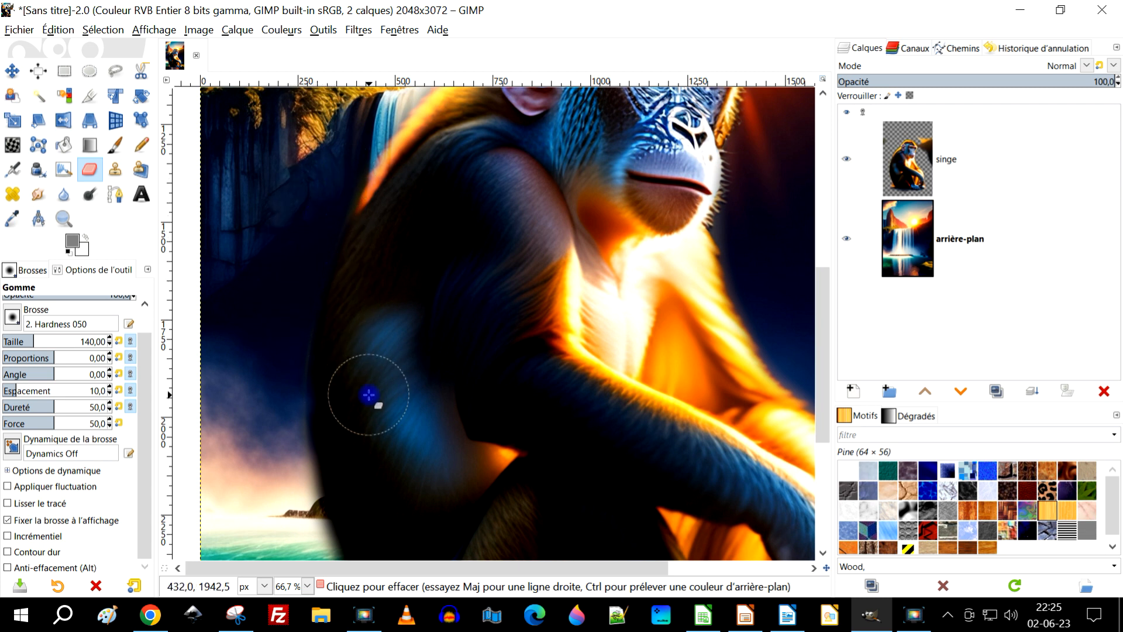
key("alt")
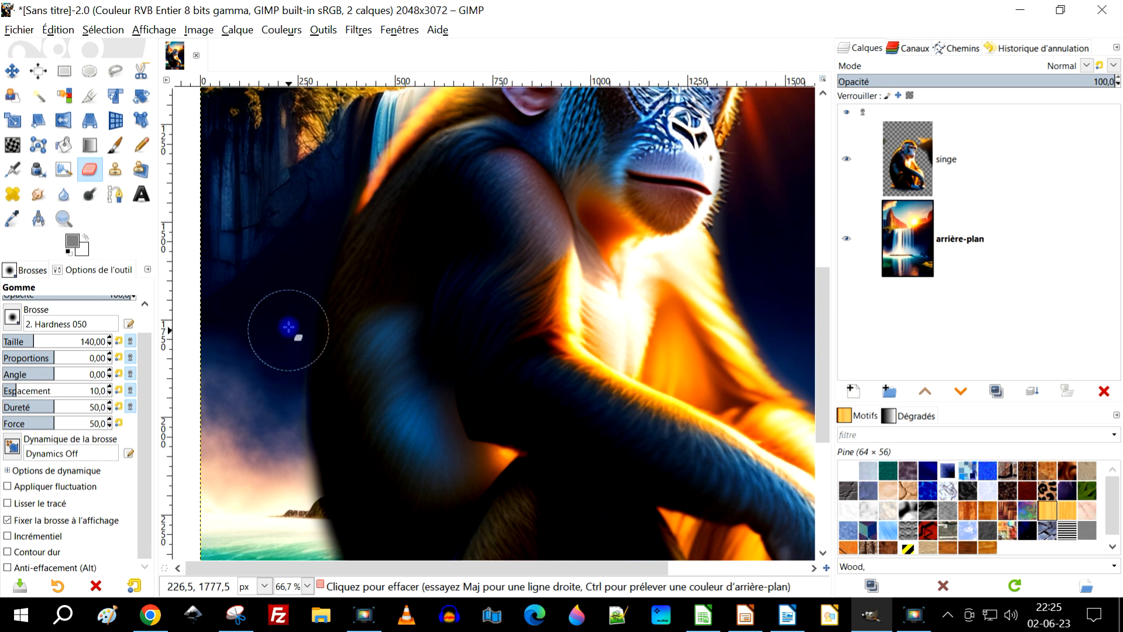
- Erase the dark background beside the monkey's forehead and the dark fringe over its head to uncover the sun and its rays
scroll(451, 248, "down", 3)
scroll(422, 248, "up", 2)
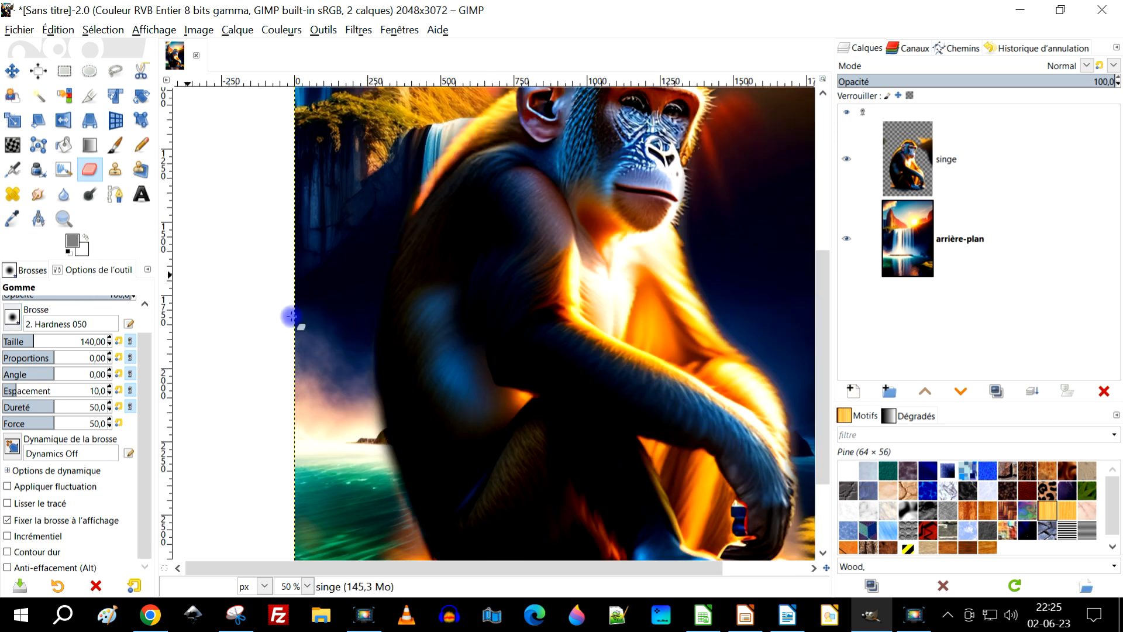
scroll(576, 315, "down", 2)
scroll(615, 300, "up", 4)
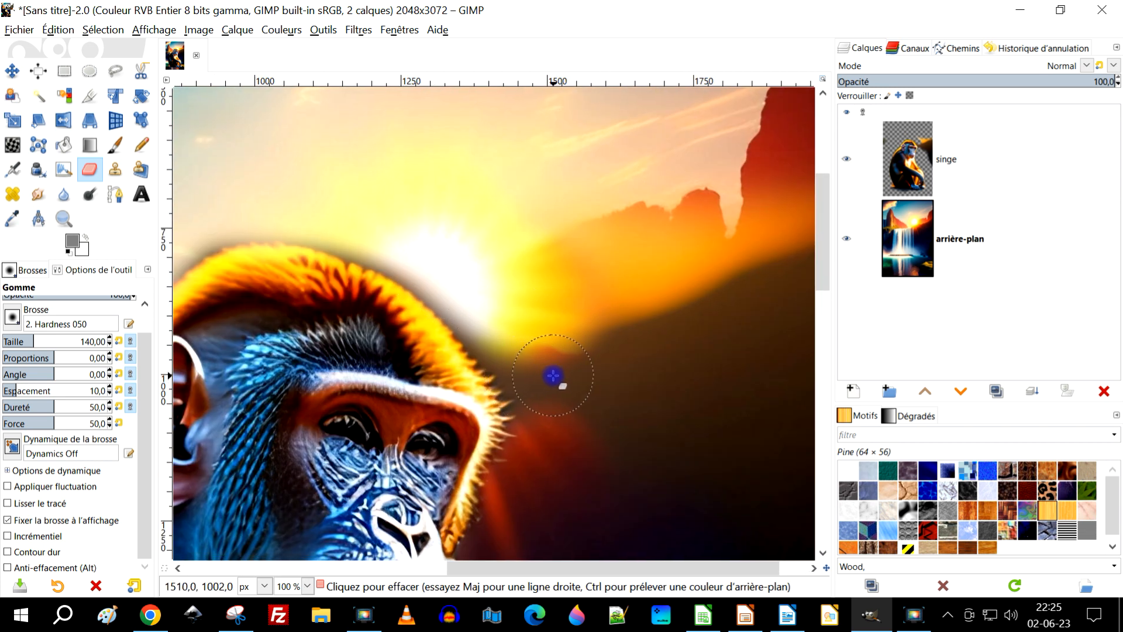
left_click(539, 377)
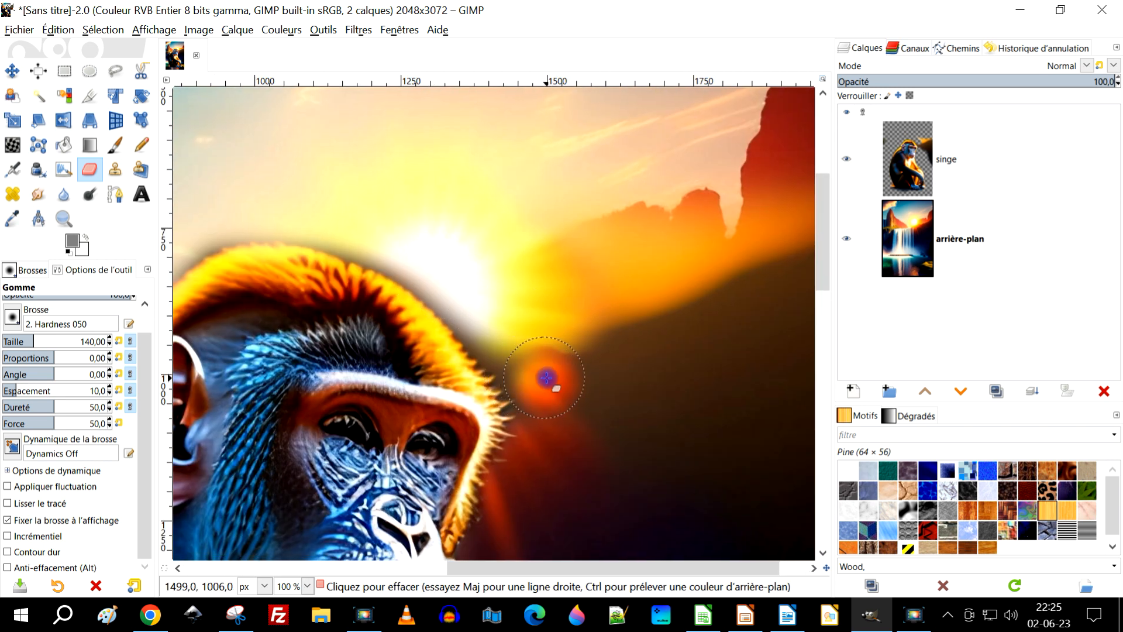
mouse_move(584, 387)
left_mouse_down()
mouse_move(501, 343)
mouse_move(477, 266)
mouse_move(543, 245)
left_mouse_up()
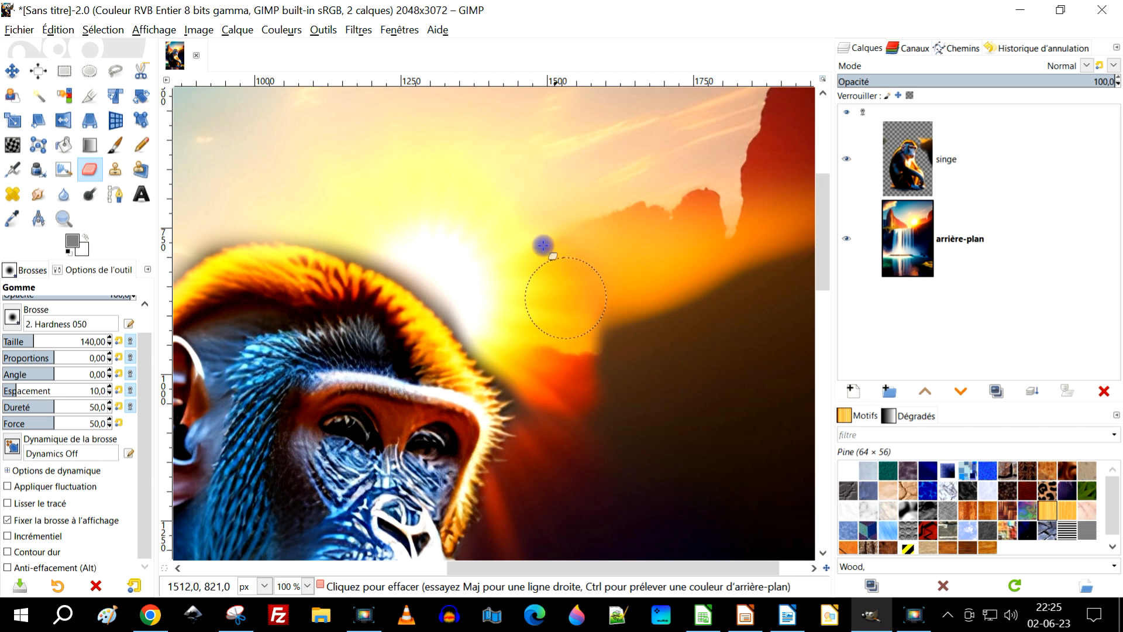
mouse_move(575, 473)
left_mouse_down()
mouse_move(531, 369)
mouse_move(538, 416)
left_mouse_up()
mouse_move(505, 340)
left_mouse_down()
mouse_move(473, 320)
mouse_move(427, 259)
mouse_move(287, 205)
mouse_move(459, 231)
left_mouse_up()
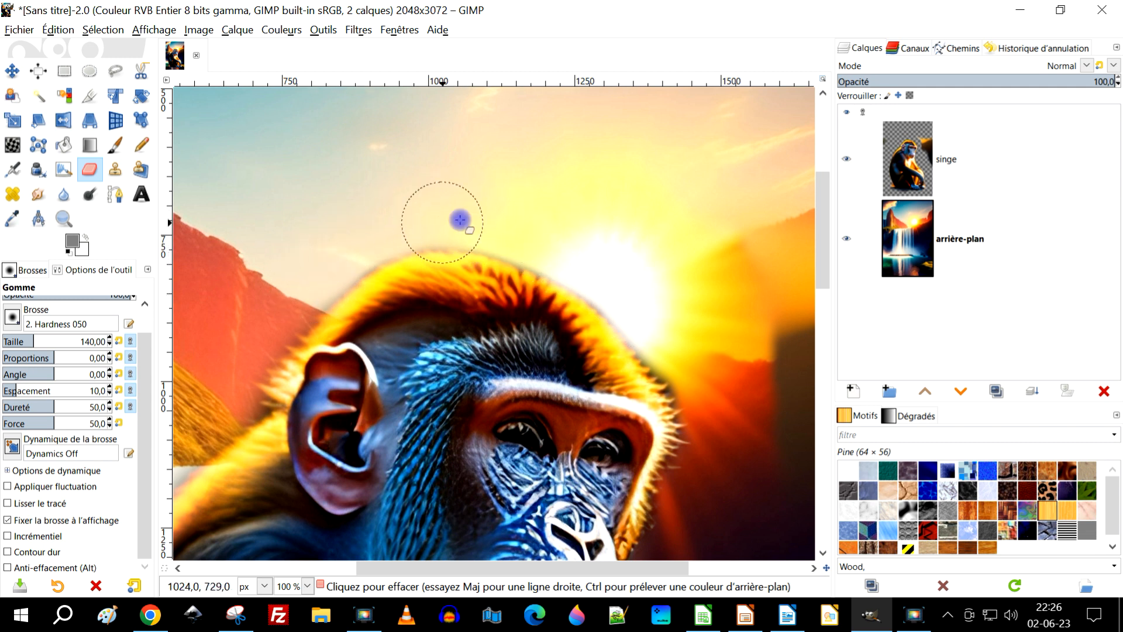
- Hide the arrière-plan layer and erase the leftover patches around the monkey's head and the shadow beneath its body
scroll(458, 220, "down", 4)
scroll(575, 455, "up", 2)
scroll(575, 455, "up", 1)
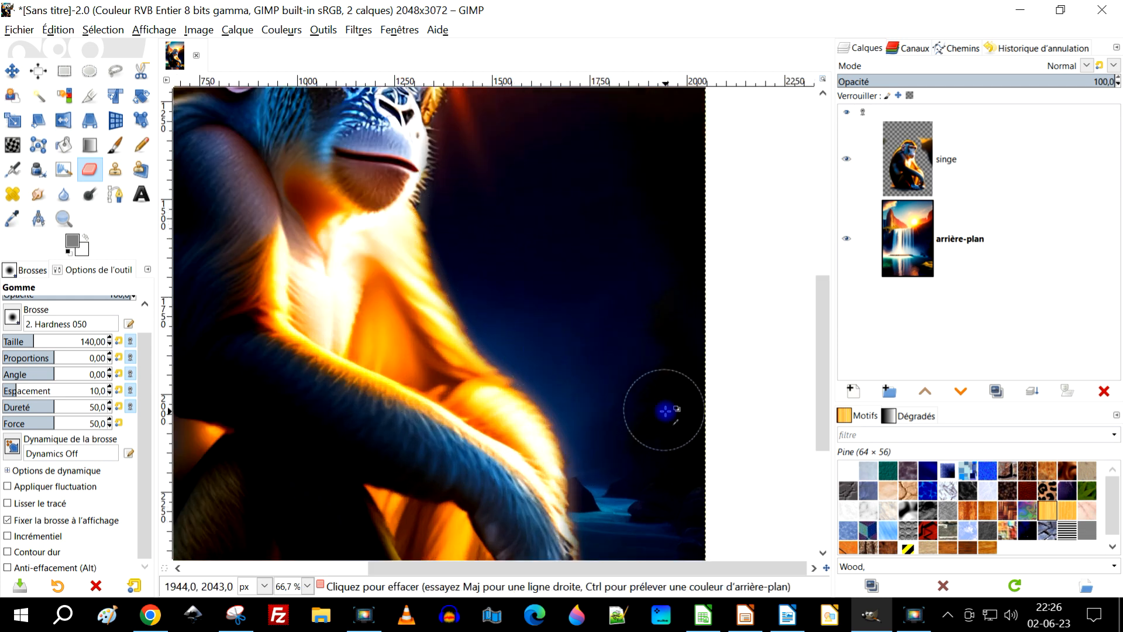
scroll(665, 412, "down", 4)
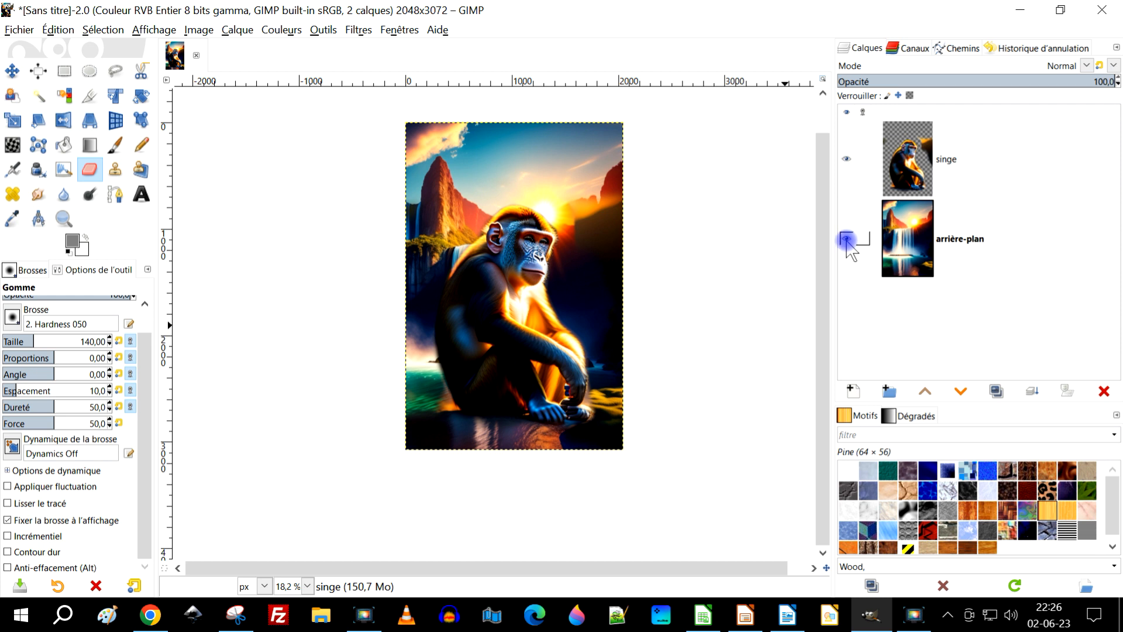
left_click(847, 239)
scroll(609, 193, "up", 2)
scroll(513, 331, "down", 2)
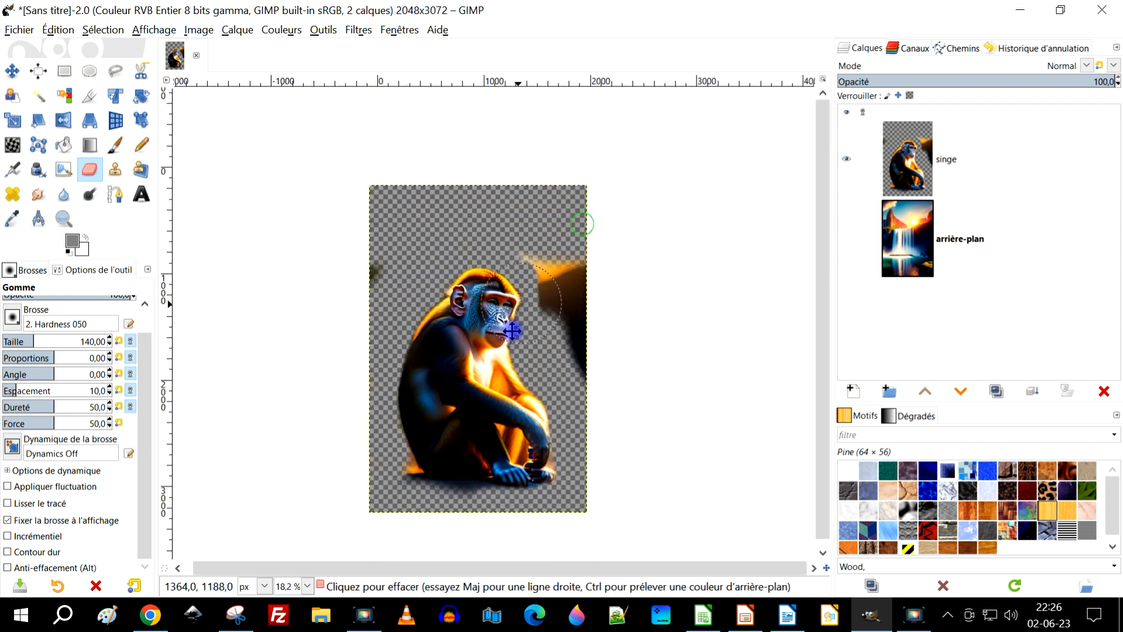
mouse_move(532, 275)
left_mouse_down()
mouse_move(569, 388)
mouse_move(558, 273)
left_mouse_up()
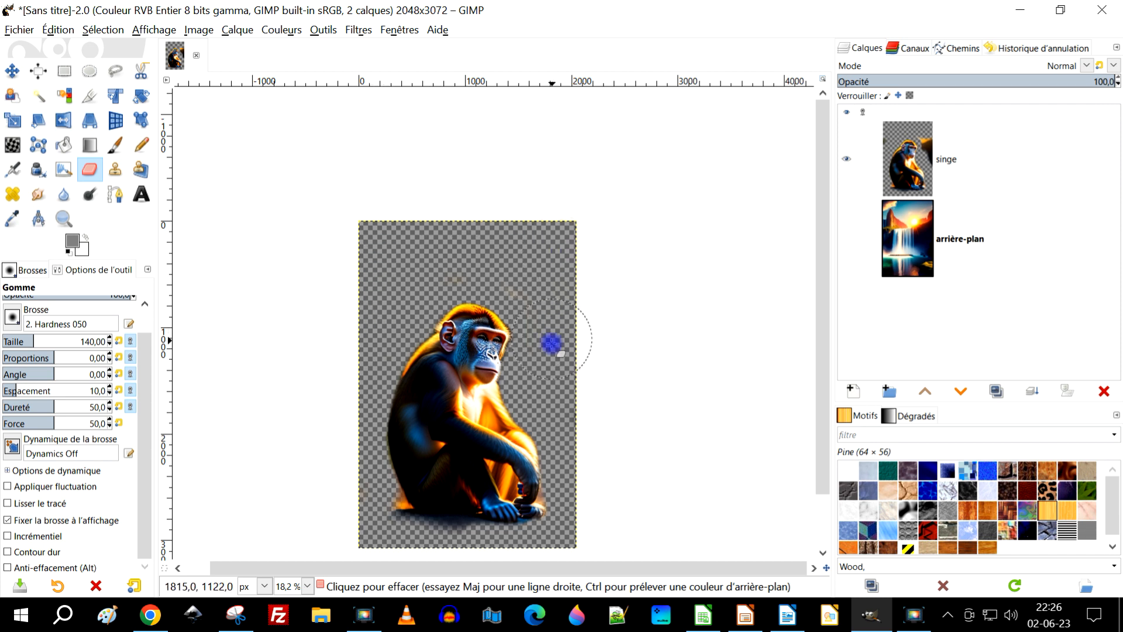
scroll(462, 541, "up", 4)
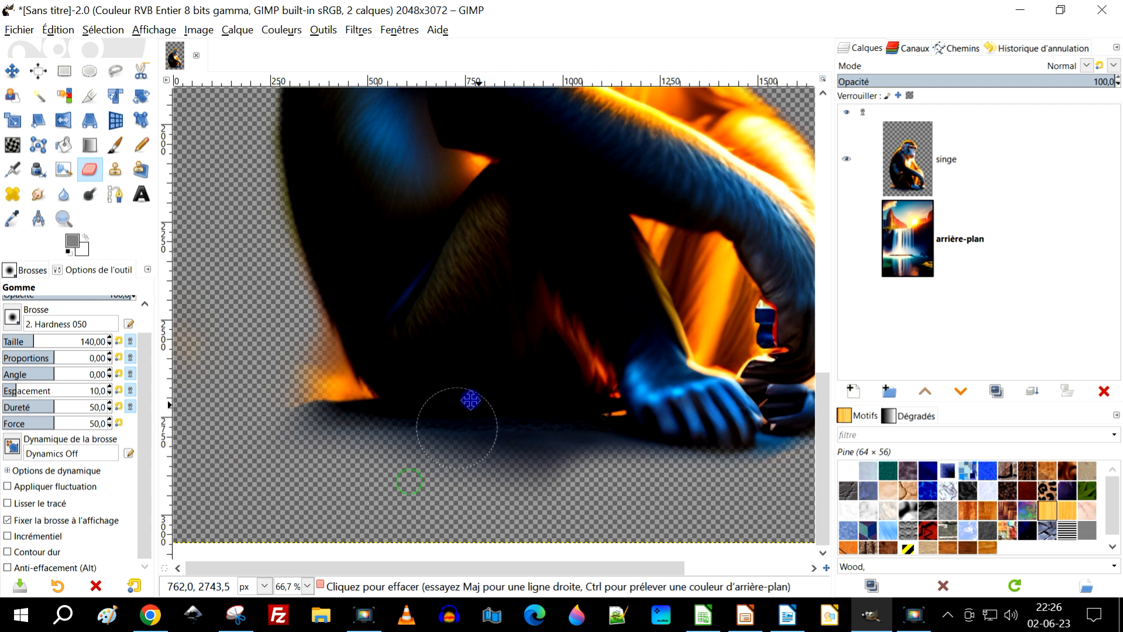
mouse_move(608, 416)
left_mouse_down()
mouse_move(392, 423)
mouse_move(398, 416)
mouse_move(357, 384)
mouse_move(318, 320)
mouse_move(314, 402)
mouse_move(345, 368)
mouse_move(407, 408)
mouse_move(579, 418)
mouse_move(676, 442)
mouse_move(607, 421)
mouse_move(540, 451)
left_mouse_up()
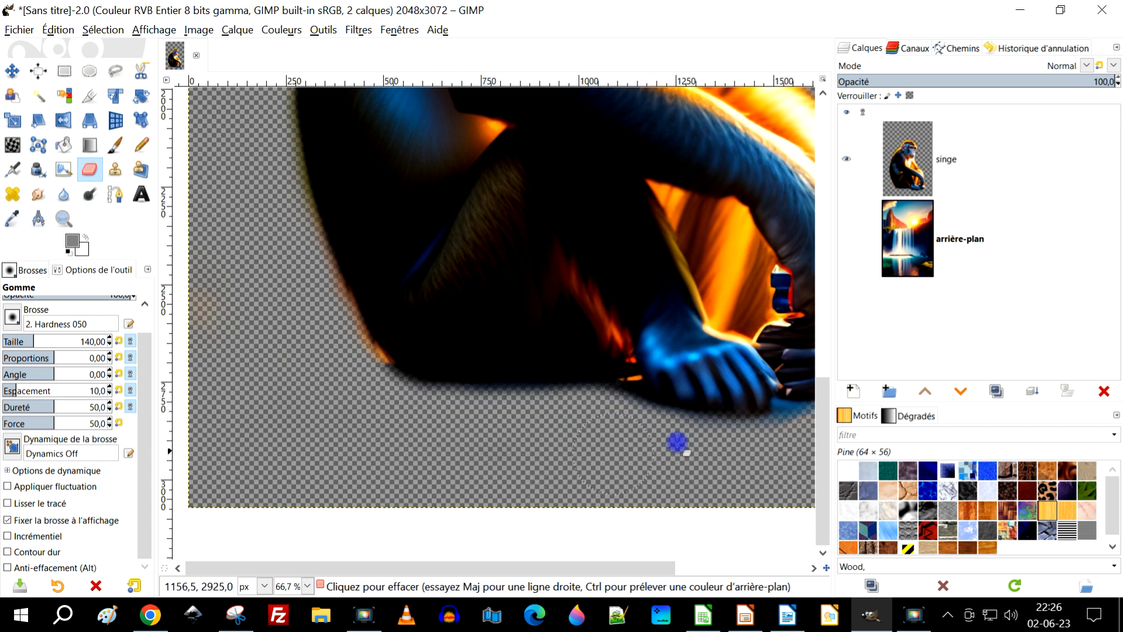
- Erase the enclosed blue background patch between the monkey's orange-lit leg and its hanging hand, trimming close to the fur edges
scroll(677, 442, "up", 6)
mouse_move(324, 306)
left_mouse_down()
mouse_move(304, 409)
mouse_move(319, 306)
mouse_move(370, 338)
mouse_move(346, 305)
mouse_move(414, 341)
mouse_move(401, 446)
mouse_move(418, 509)
left_mouse_up()
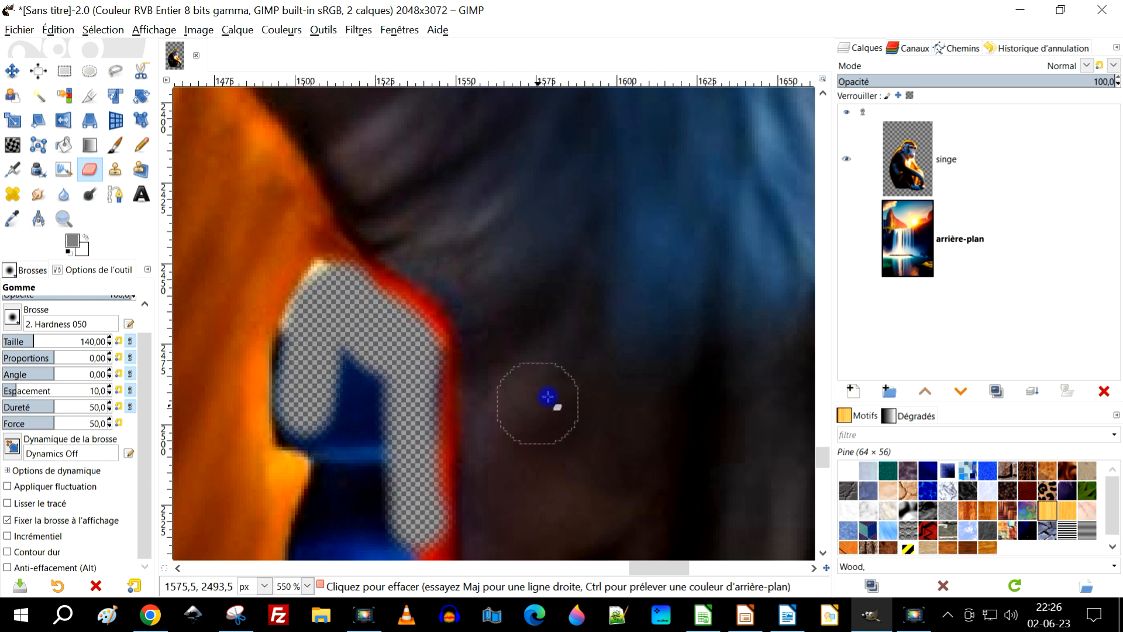
left_click_drag(510, 398, 578, 190)
mouse_move(434, 180)
left_mouse_down()
mouse_move(424, 221)
mouse_move(445, 180)
mouse_move(373, 199)
mouse_move(370, 212)
mouse_move(405, 214)
mouse_move(419, 326)
mouse_move(398, 376)
mouse_move(414, 393)
mouse_move(470, 393)
mouse_move(490, 350)
mouse_move(499, 233)
mouse_move(490, 145)
mouse_move(469, 106)
mouse_move(460, 297)
mouse_move(430, 372)
mouse_move(413, 283)
mouse_move(398, 300)
mouse_move(392, 394)
mouse_move(409, 419)
mouse_move(470, 418)
mouse_move(489, 391)
mouse_move(497, 332)
mouse_move(499, 413)
mouse_move(488, 431)
mouse_move(442, 430)
mouse_move(394, 409)
left_mouse_up()
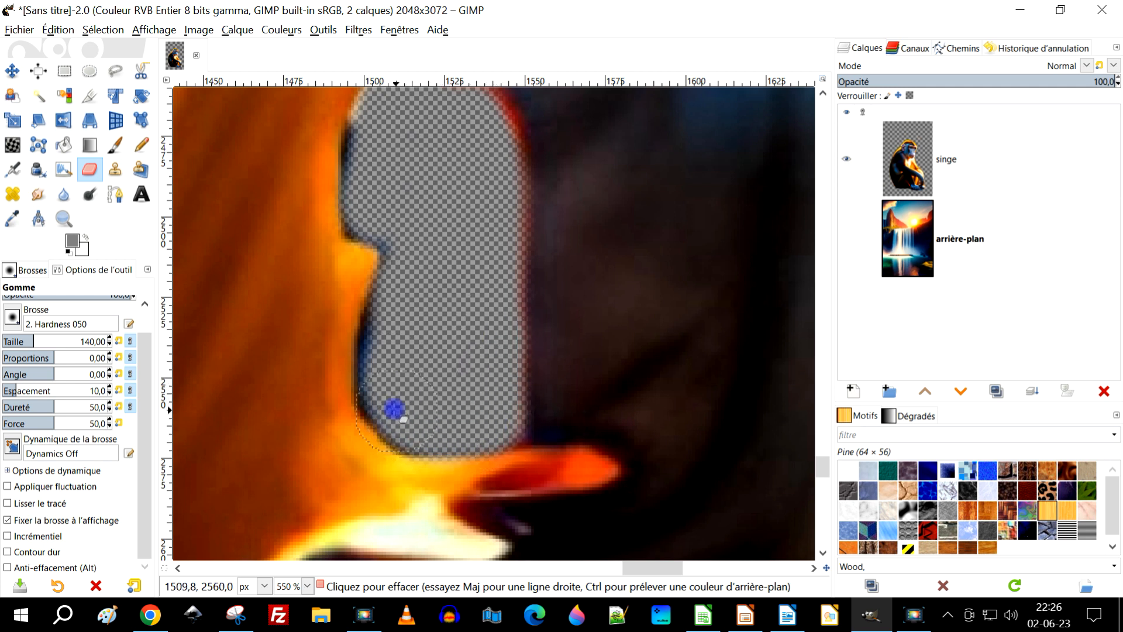
left_click_drag(406, 319, 385, 354)
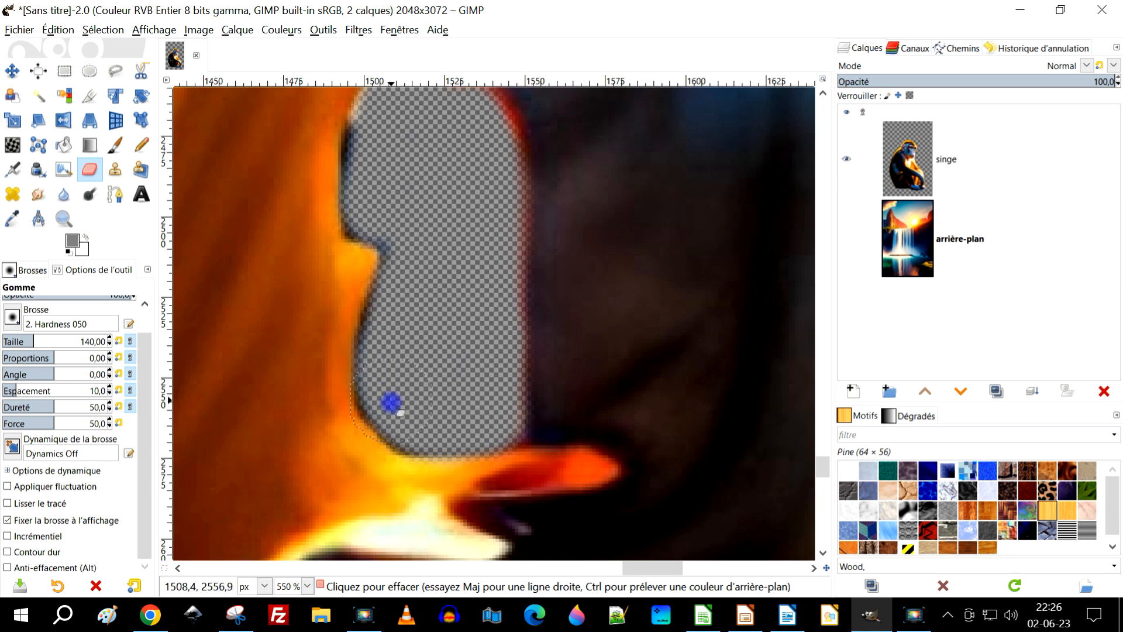
left_click_drag(476, 252, 541, 418)
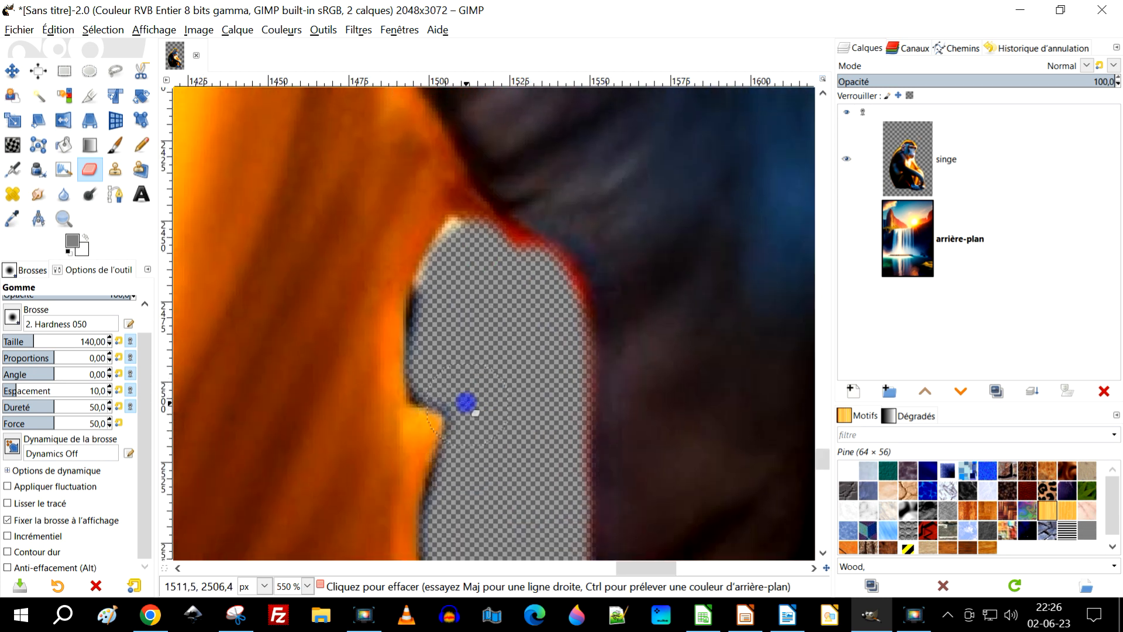
mouse_move(465, 253)
left_mouse_down()
mouse_move(502, 251)
mouse_move(553, 284)
mouse_move(575, 321)
mouse_move(574, 439)
mouse_move(548, 587)
left_mouse_up()
mouse_move(571, 307)
left_mouse_down()
mouse_move(549, 273)
mouse_move(481, 222)
left_mouse_up()
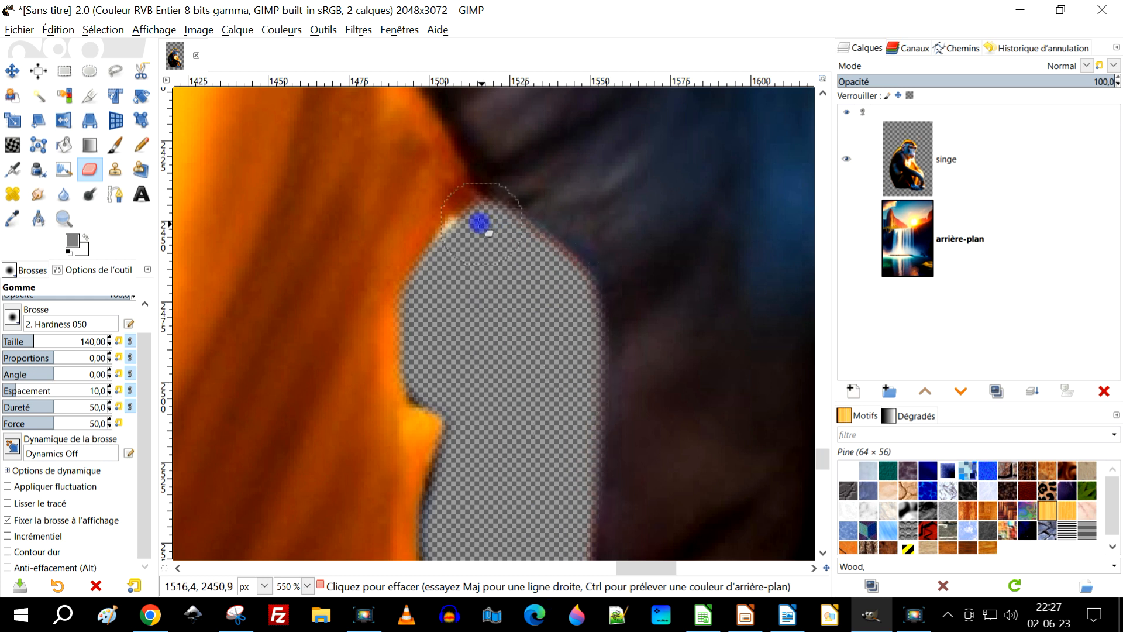
- Clone nearby dark fur over the orange-red spot on the hand just below the erased gap
scroll(492, 220, "down", 5, "ctrl")
scroll(610, 395, "up", 3, "ctrl")
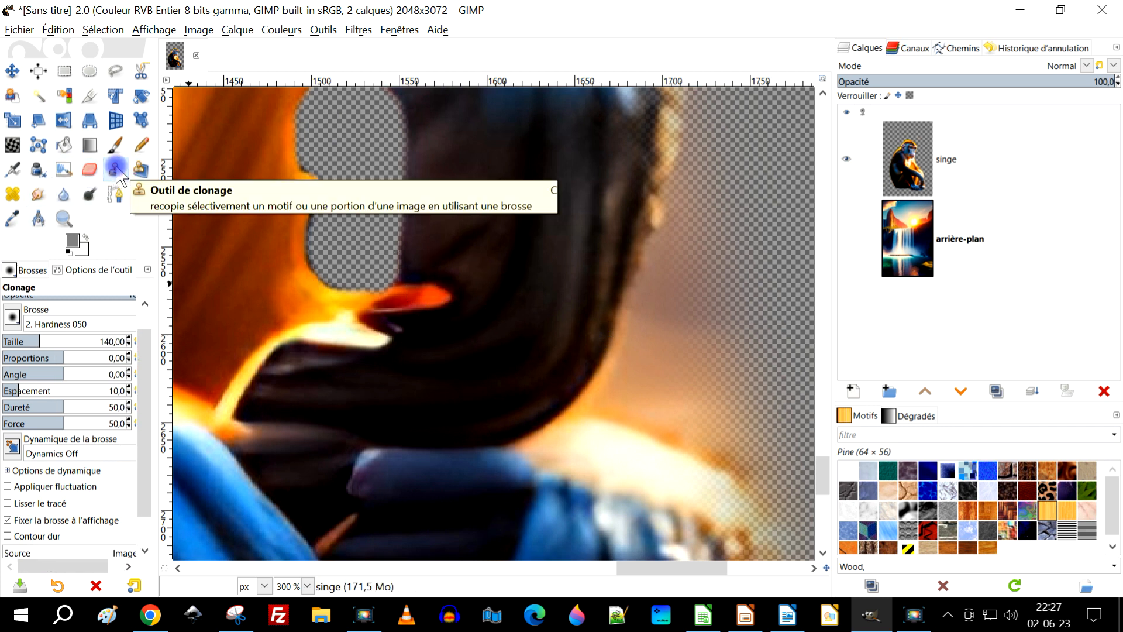
left_click(115, 169)
scroll(489, 264, "up", 2, "ctrl")
left_click(408, 160, "ctrl")
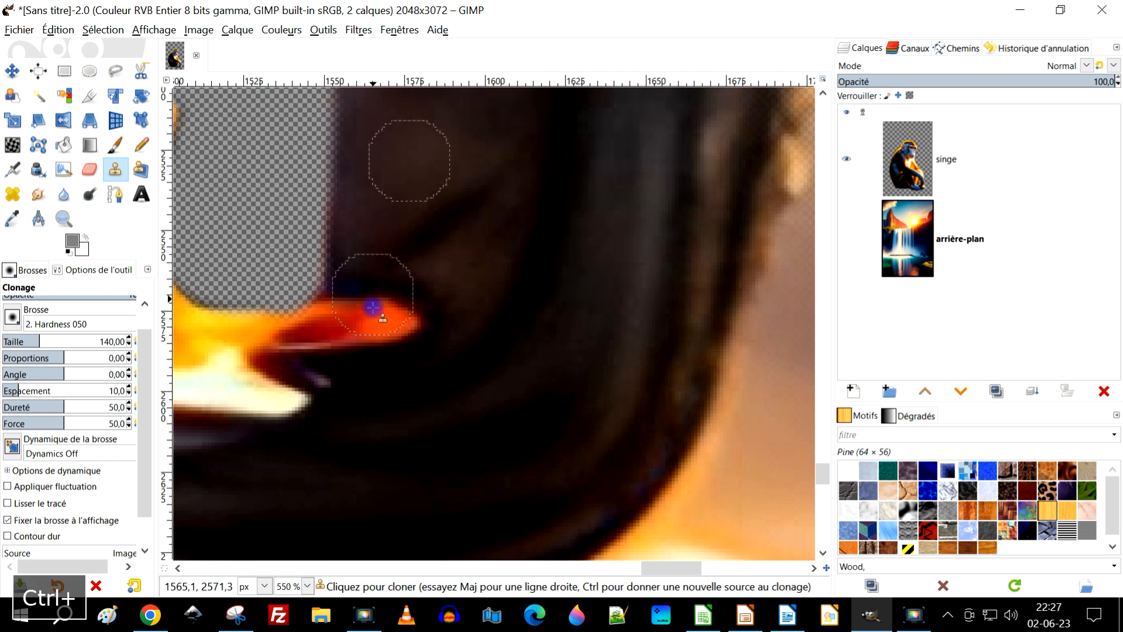
mouse_move(401, 320)
left_mouse_down()
mouse_move(377, 336)
mouse_move(378, 320)
mouse_move(392, 333)
mouse_move(394, 308)
mouse_move(409, 305)
mouse_move(327, 340)
mouse_move(344, 297)
mouse_move(313, 358)
left_mouse_up()
left_click(487, 215, "ctrl")
scroll(314, 359, "down", 2)
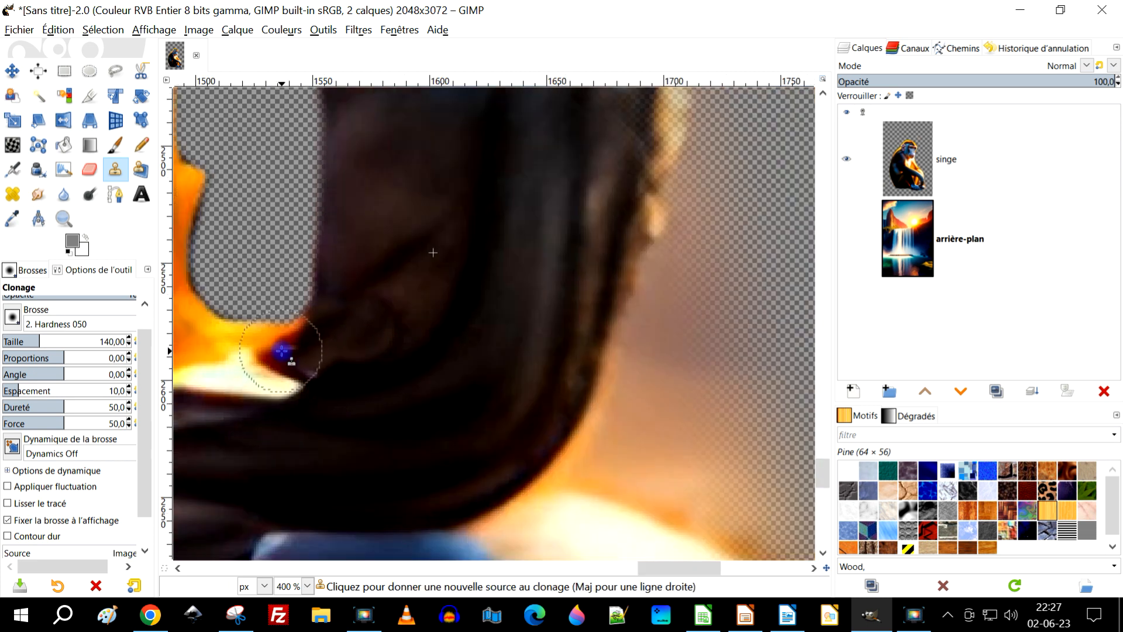
- Erase the remaining orange strip at the lower end of the gap beside the hand
scroll(340, 350, "up", 1)
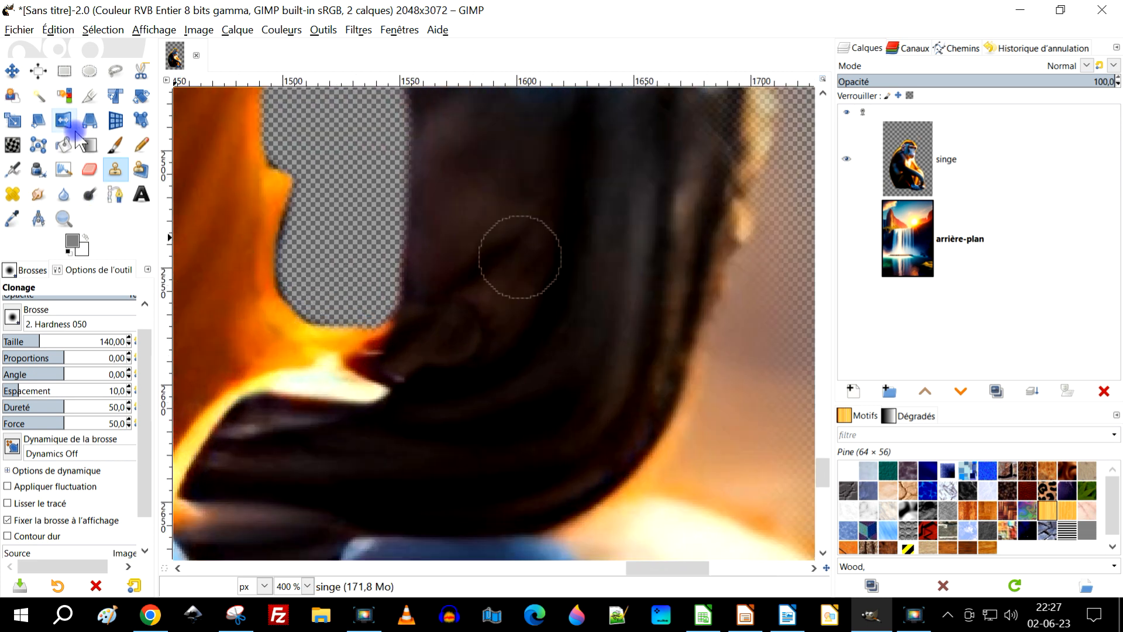
left_click(90, 169)
mouse_move(350, 323)
left_mouse_down()
mouse_move(364, 319)
mouse_move(325, 330)
left_mouse_up()
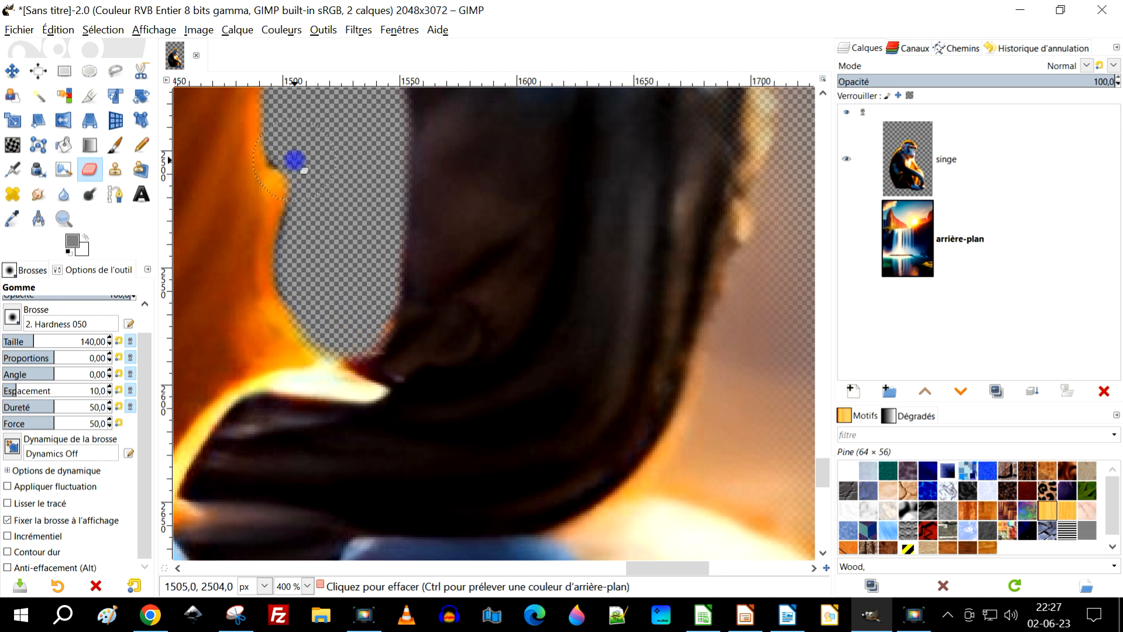
- Erase the beige and orange background remnants along the outer edge of the monkey's hand and above its foot
scroll(441, 151, "down", 5)
scroll(327, 286, "up", 4)
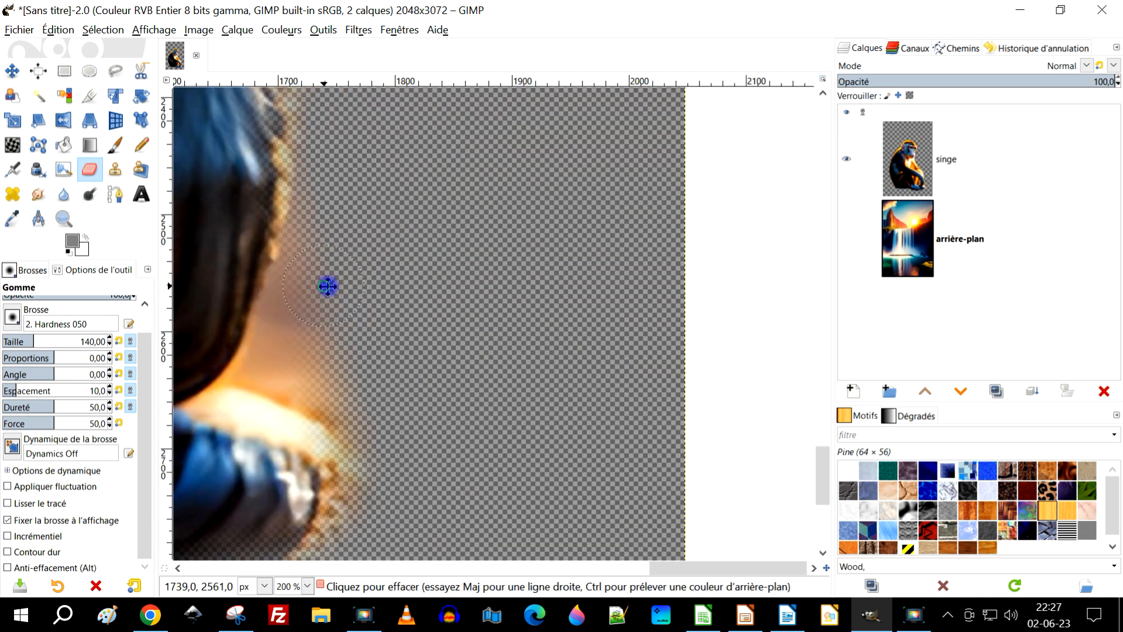
scroll(489, 176, "left", 3)
mouse_move(435, 225)
left_mouse_down()
mouse_move(392, 366)
mouse_move(502, 419)
mouse_move(463, 358)
mouse_move(420, 321)
mouse_move(465, 431)
mouse_move(441, 409)
mouse_move(357, 401)
mouse_move(396, 397)
mouse_move(462, 436)
left_mouse_up()
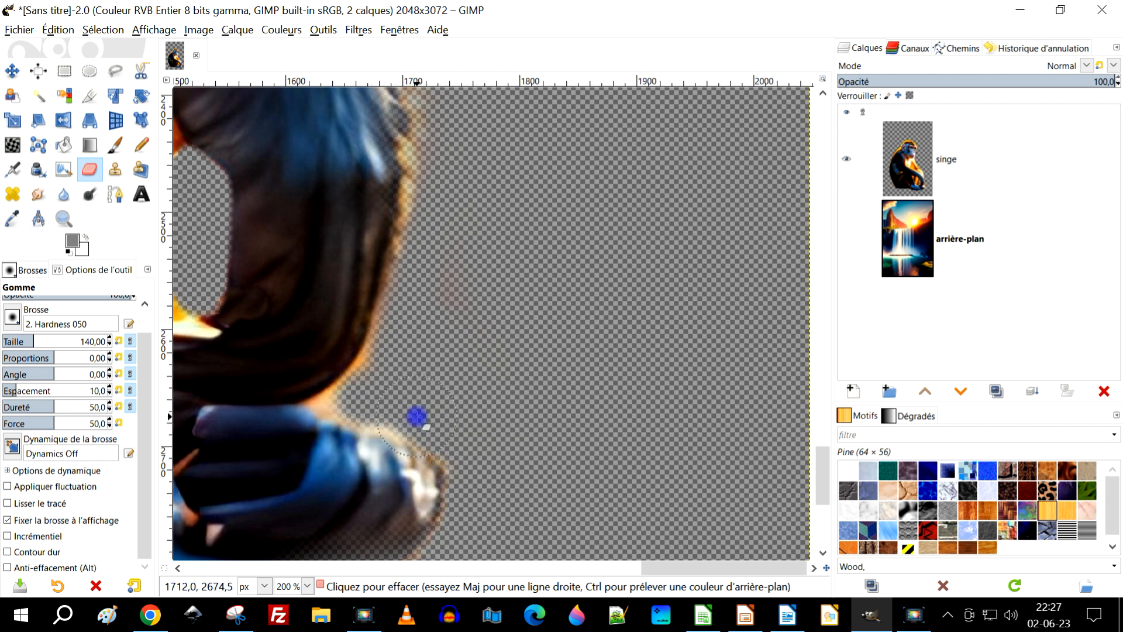
mouse_move(408, 299)
left_mouse_down()
mouse_move(419, 245)
mouse_move(412, 90)
left_mouse_up()
scroll(402, 364, "up", 2)
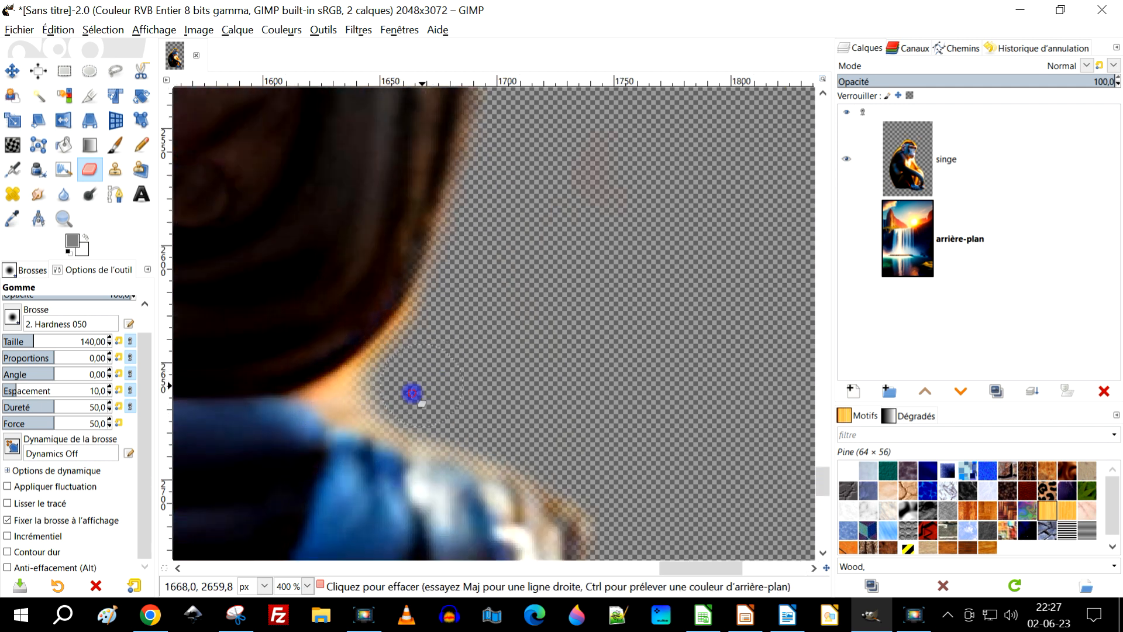
mouse_move(358, 403)
left_mouse_down()
mouse_move(394, 369)
mouse_move(431, 324)
mouse_move(353, 410)
left_mouse_up()
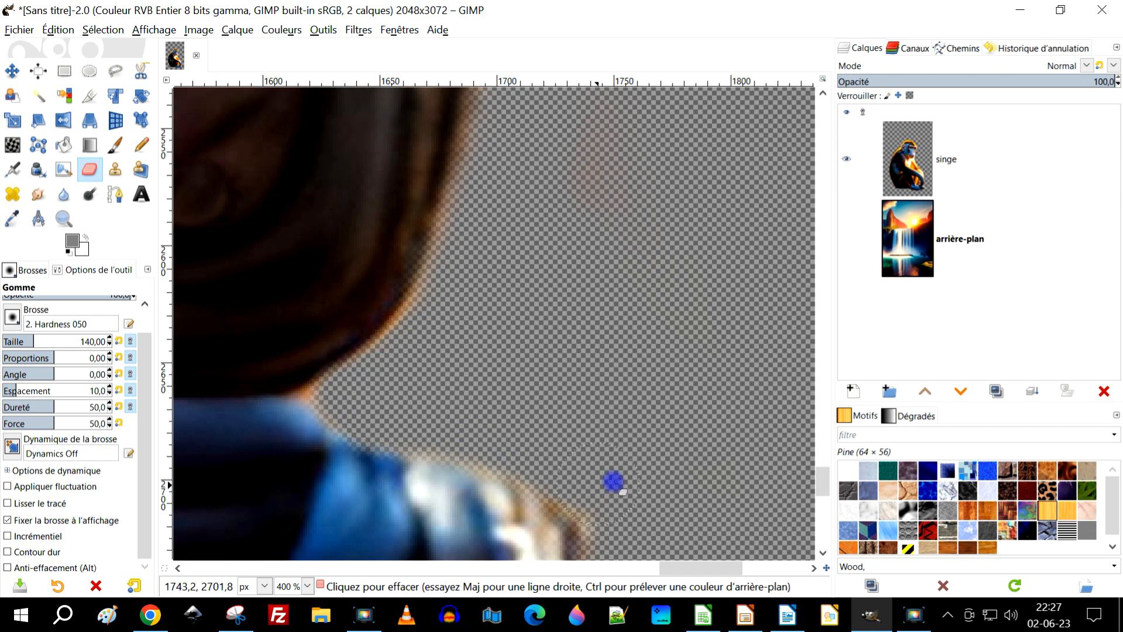
- Show the arrière-plan layer again and select the singe layer
scroll(664, 433, "down", 8, "ctrl")
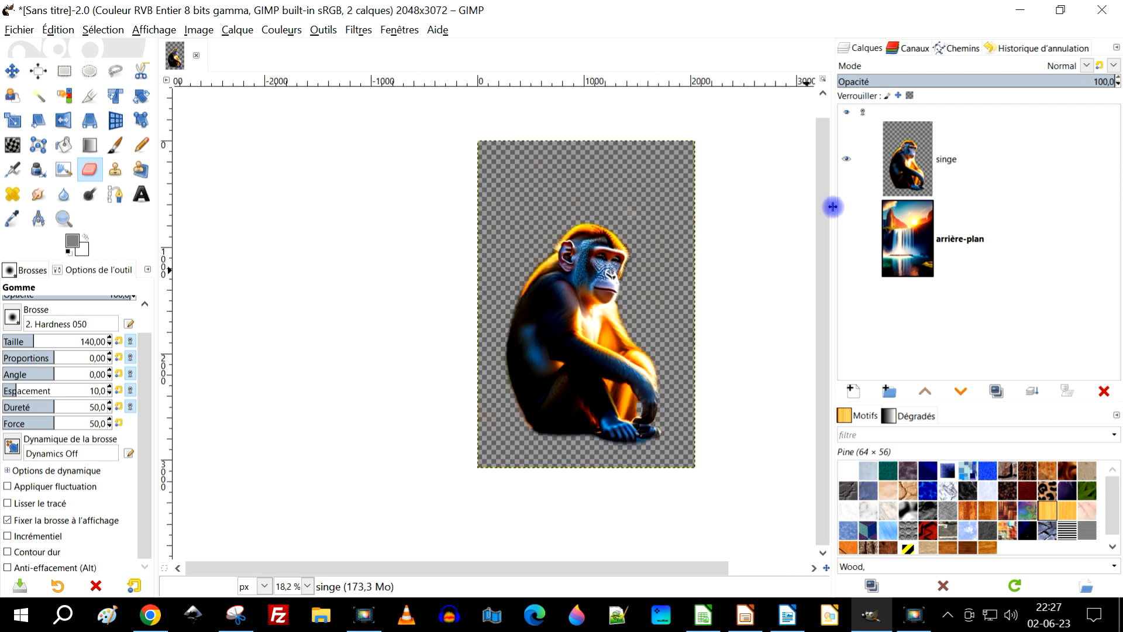
left_click(846, 239)
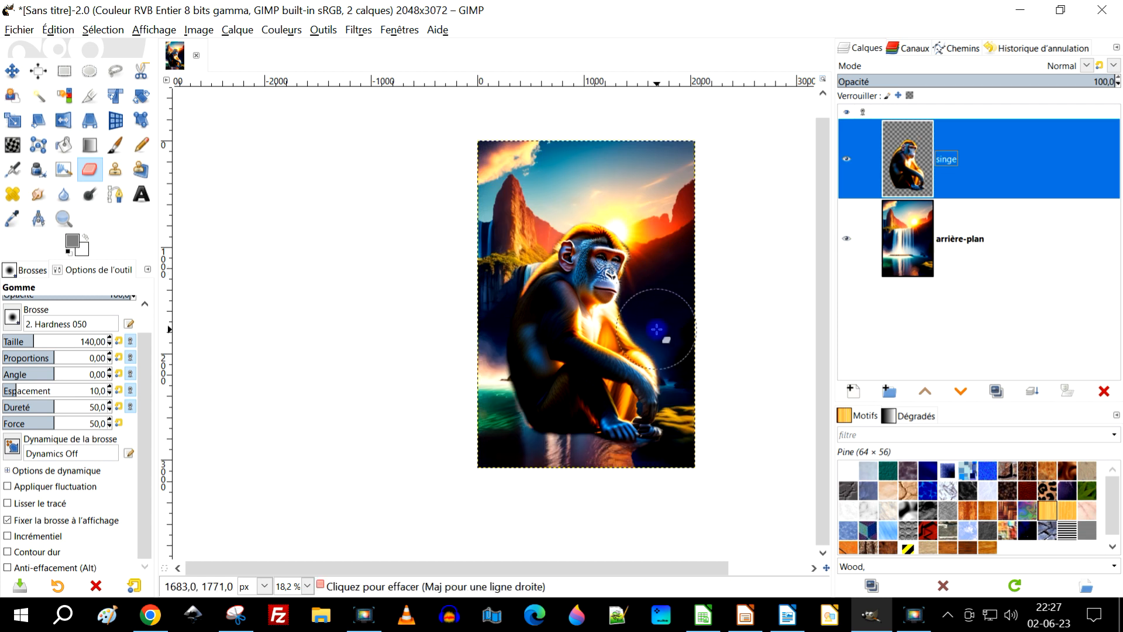
scroll(656, 280, "up", 1, "ctrl")
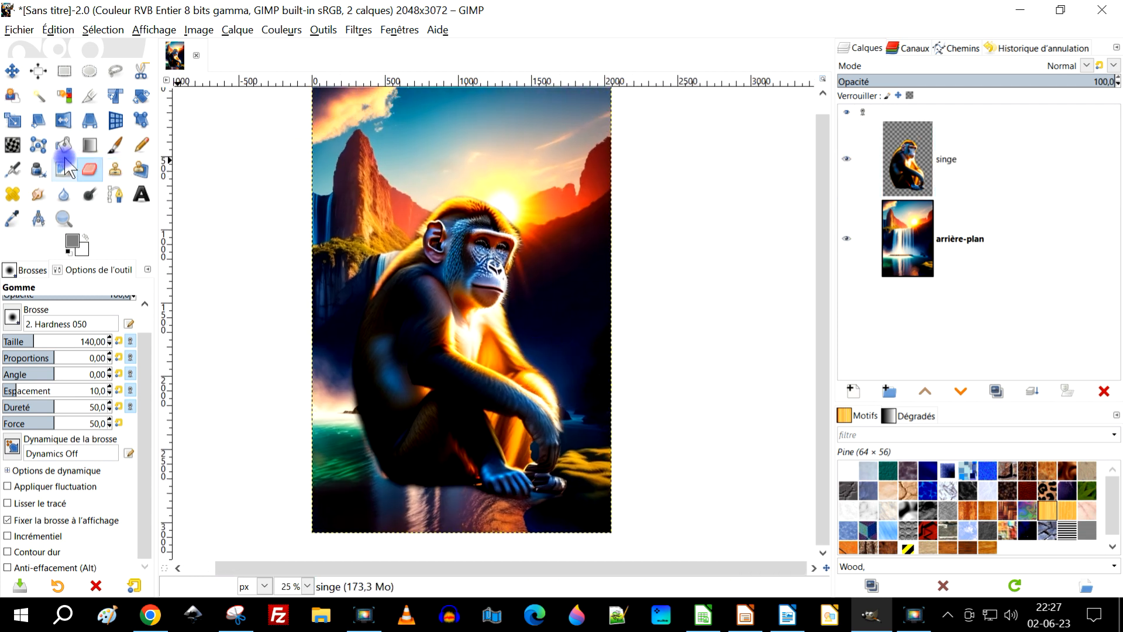
- Scale the singe layer proportionally down to 1187 x 1781 px with the Scale tool
left_click(7, 120)
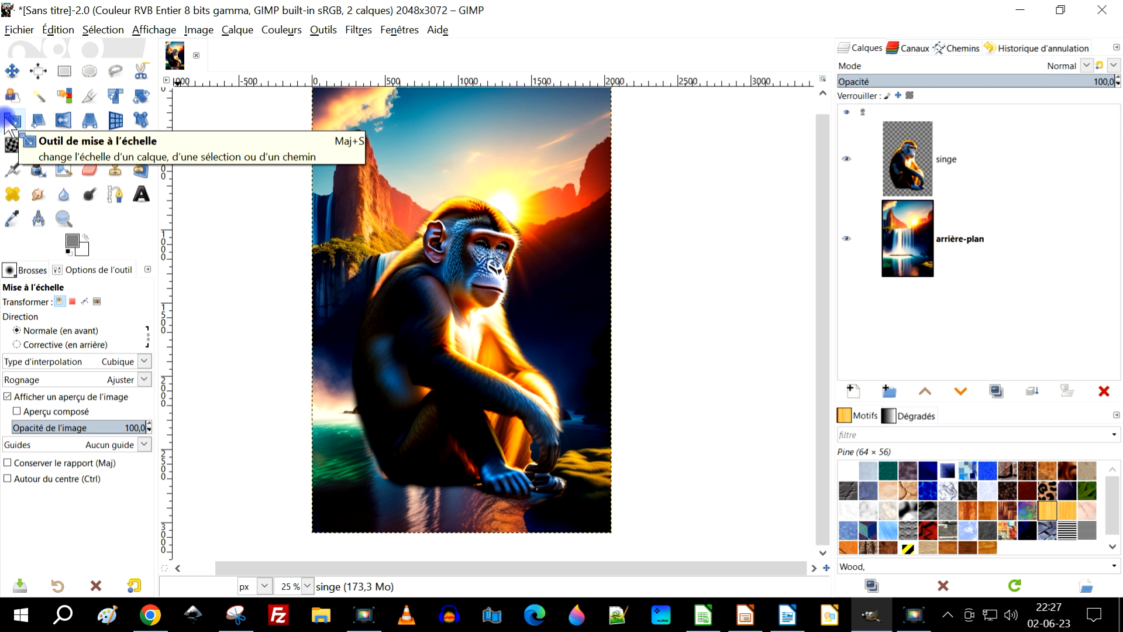
left_click(449, 307)
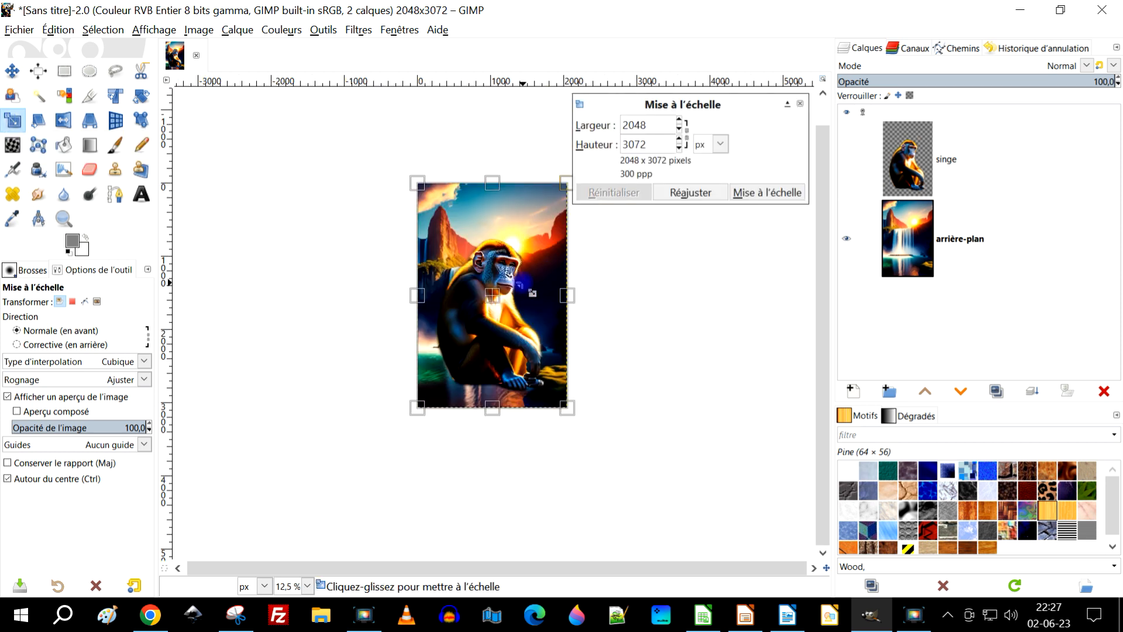
scroll(530, 266, "down", 1)
left_click_drag(520, 273, 490, 296)
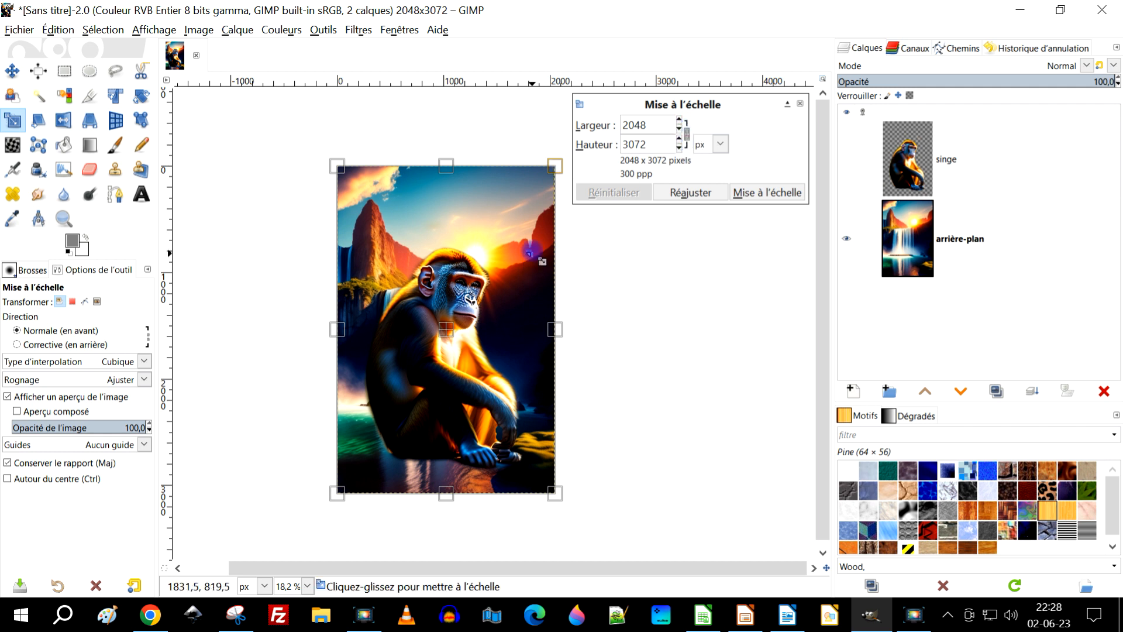
left_click_drag(547, 171, 455, 286)
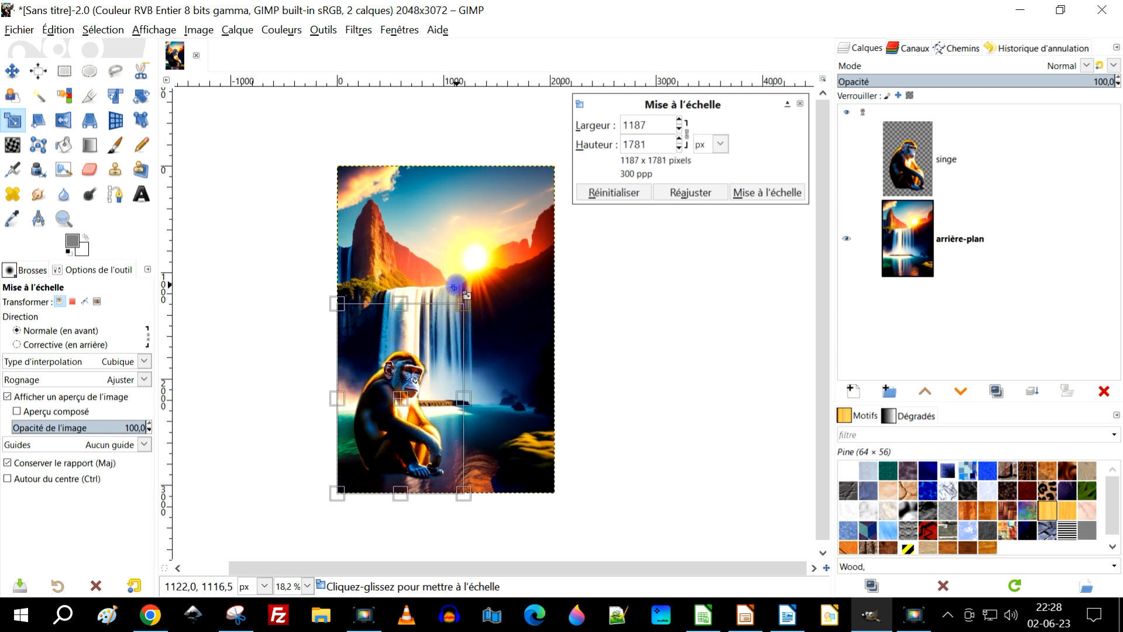
- Place the scaled monkey in the lower-left corner of the waterfall scene and resize the singe layer to the image dimensions
scroll(372, 424, "up", 2)
mouse_move(424, 373)
left_mouse_down()
mouse_move(406, 385)
mouse_move(421, 389)
left_mouse_up()
scroll(430, 398, "down", 2)
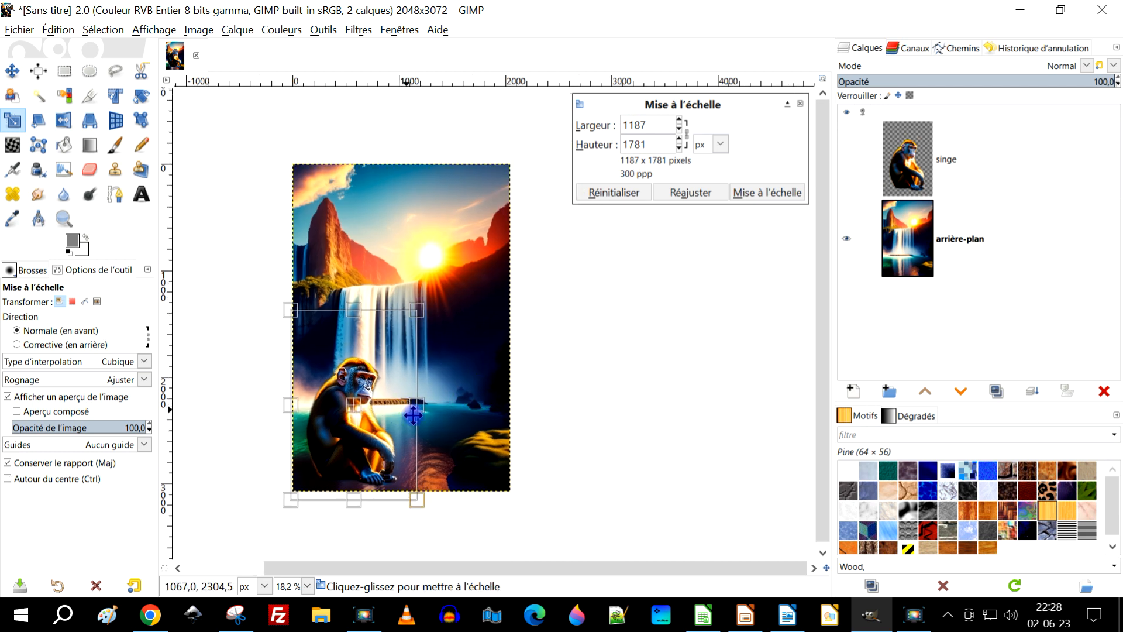
scroll(466, 431, "up", 1)
left_click_drag(466, 432, 448, 449)
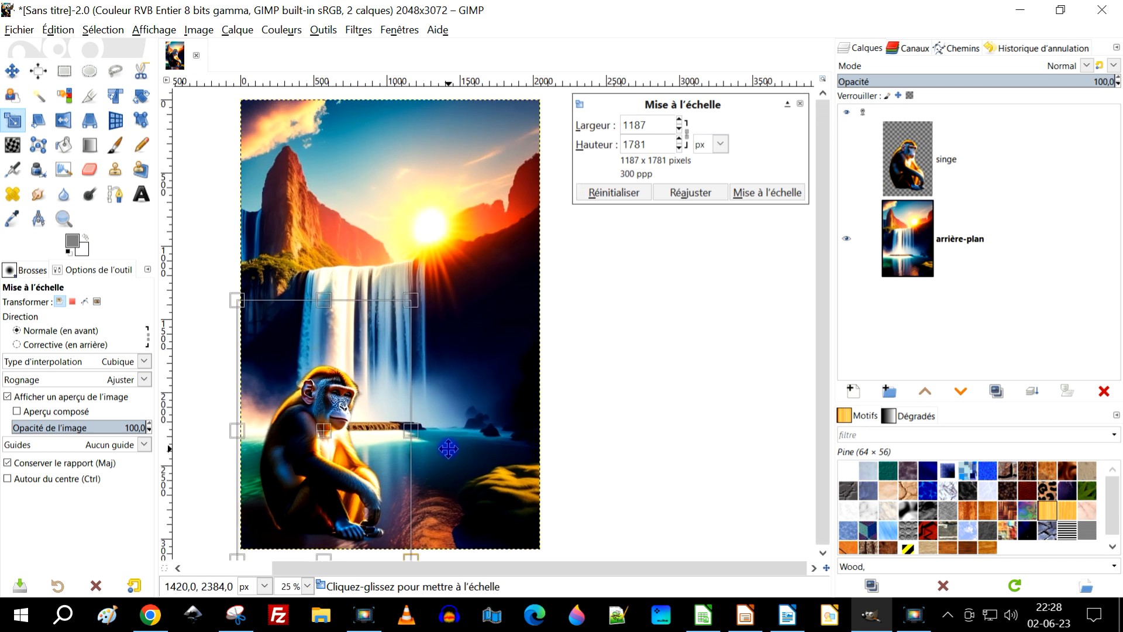
left_click_drag(326, 431, 330, 429)
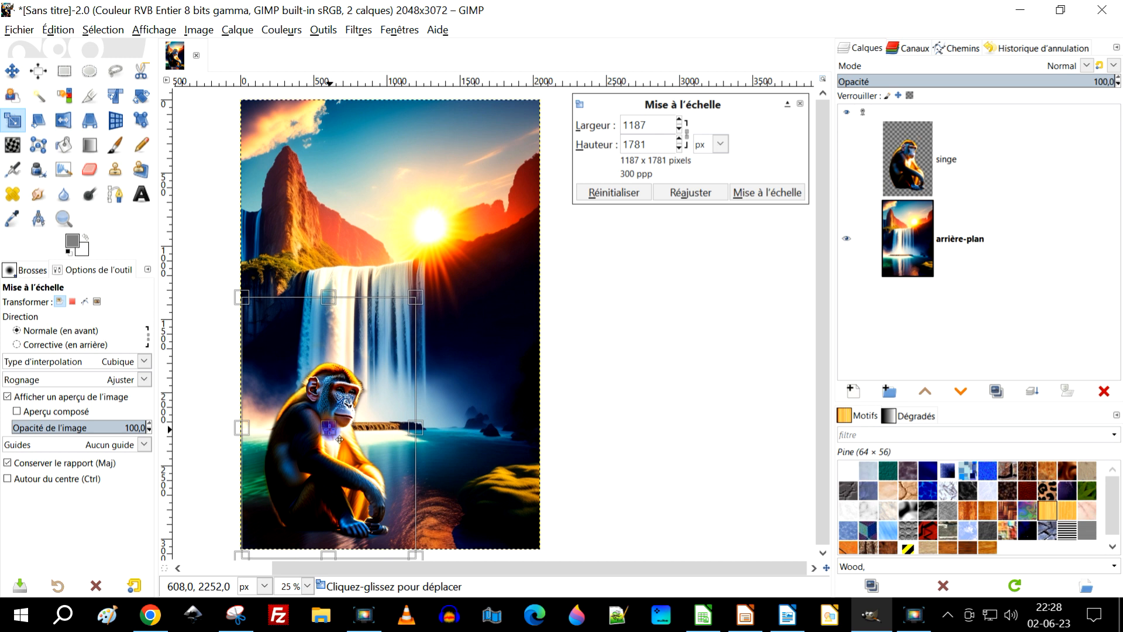
left_click(756, 195)
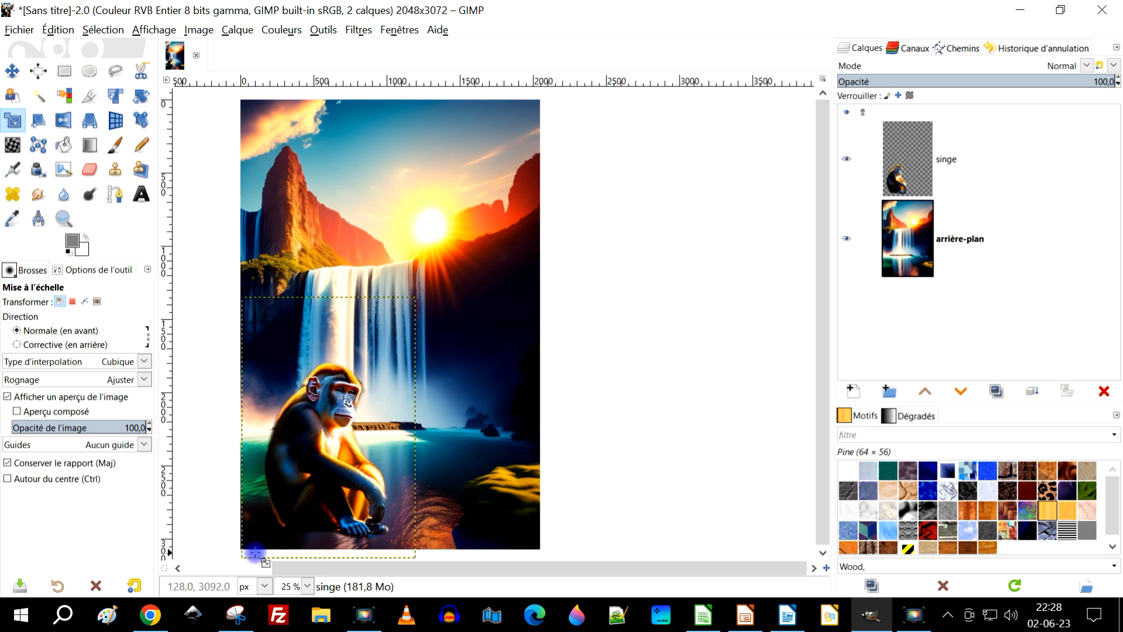
right_click(895, 194)
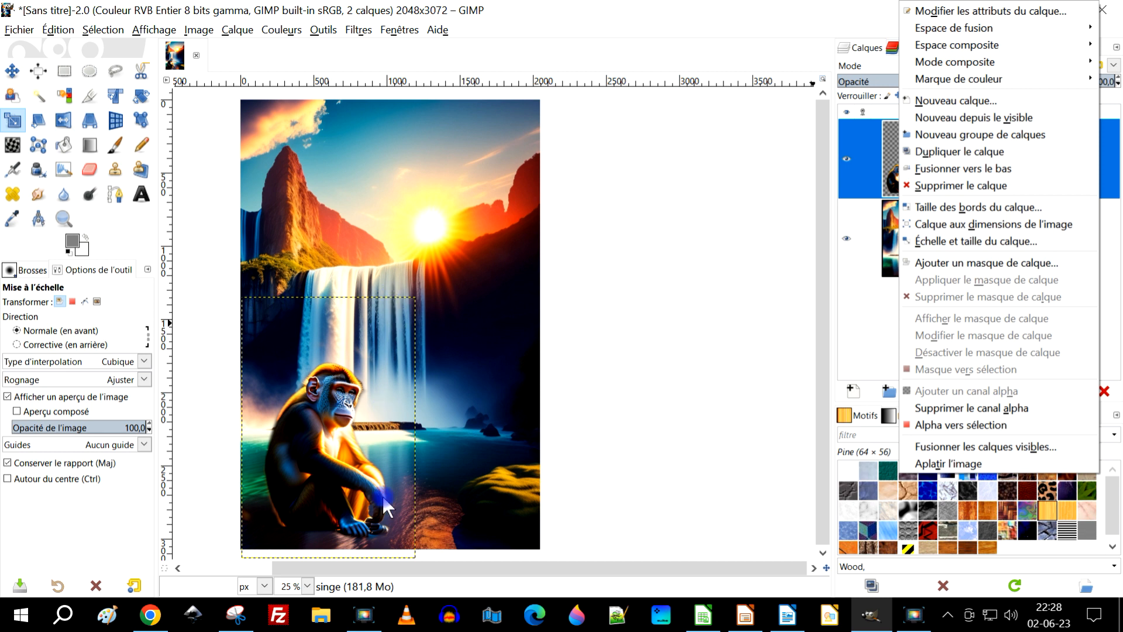
left_click(1001, 223)
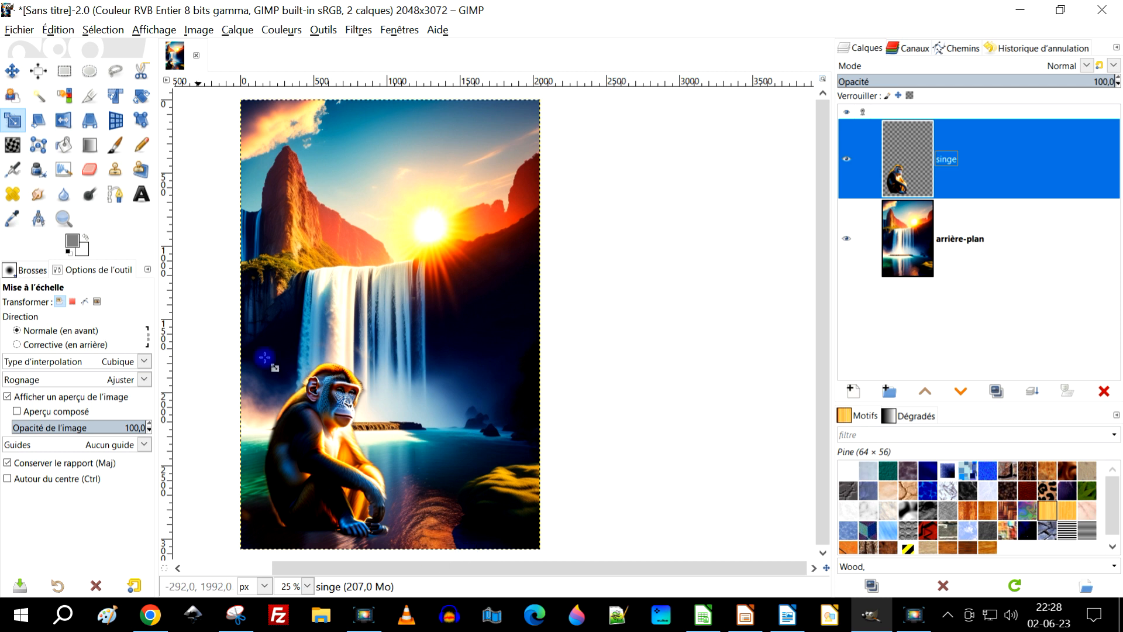
- Switch to the Lexica pages in Chrome and copy the image of the green chive tuft growing on a mound of soil
left_click(1022, 8)
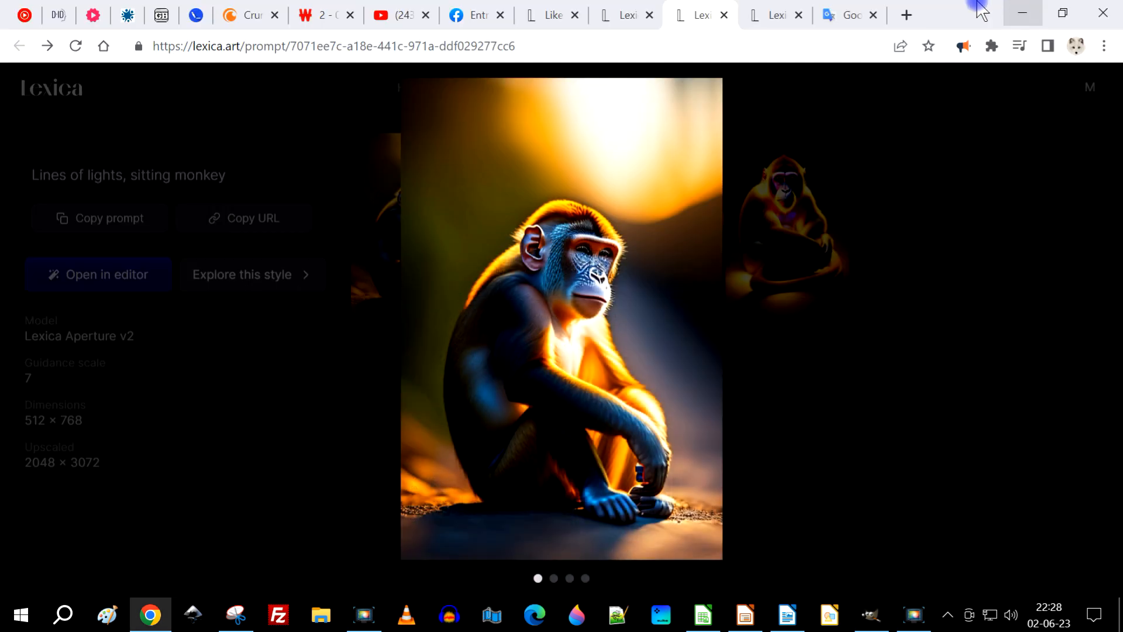
left_click(774, 20)
left_click(696, 17)
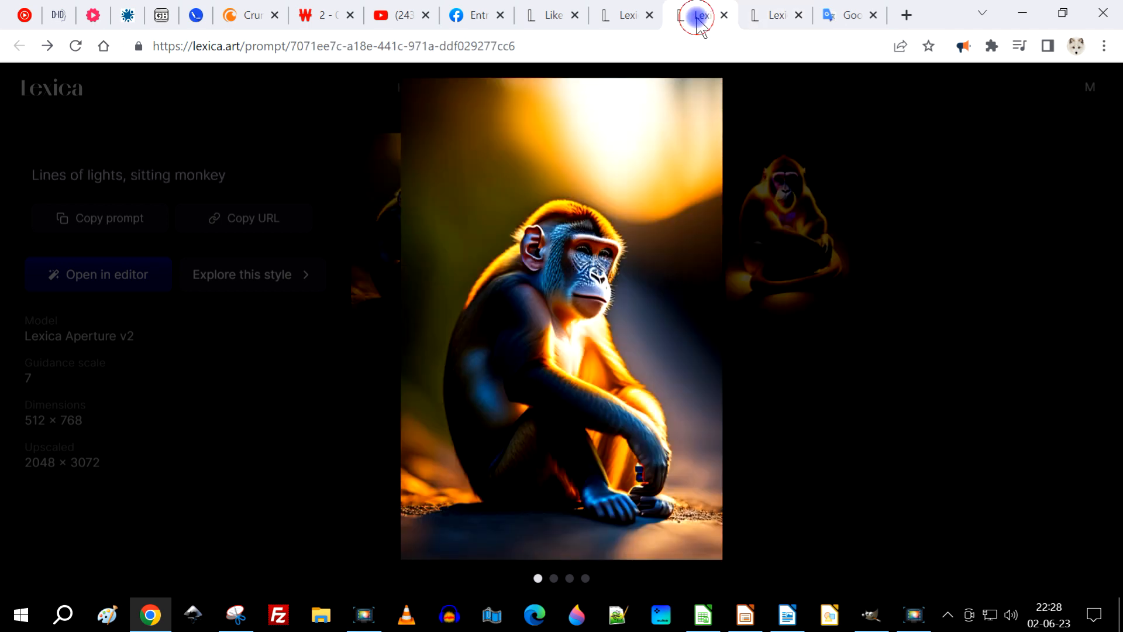
left_click(615, 15)
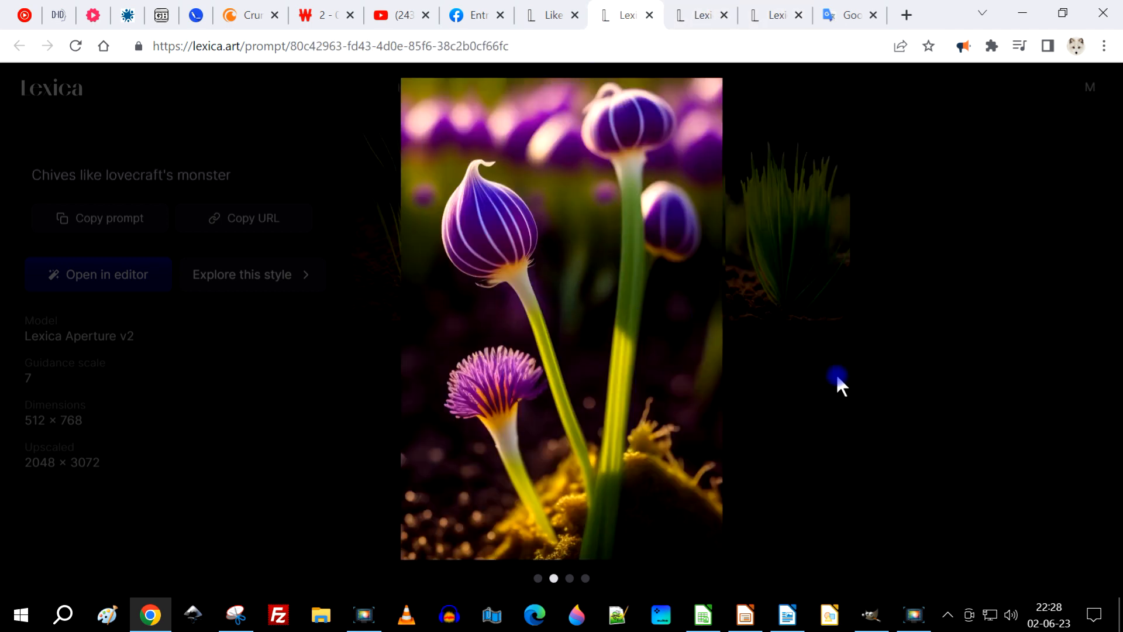
left_click(837, 378)
left_click(686, 301)
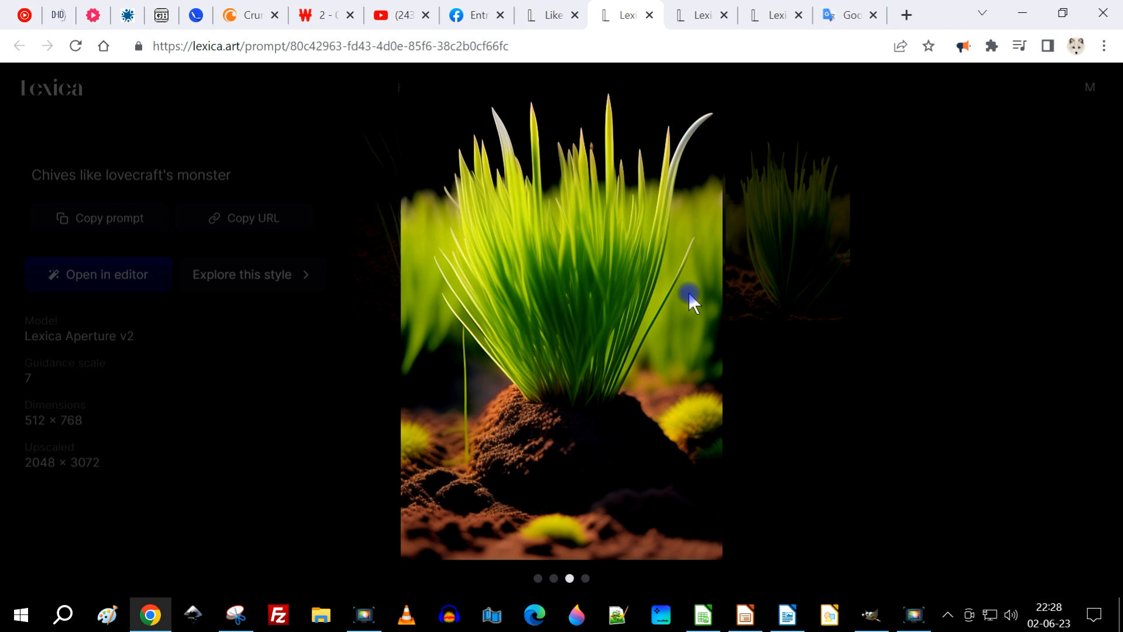
right_click(550, 271)
left_click(585, 321)
- Return to GIMP and paste the copied chive image as a new layer directly above arrière-plan
left_click(871, 614)
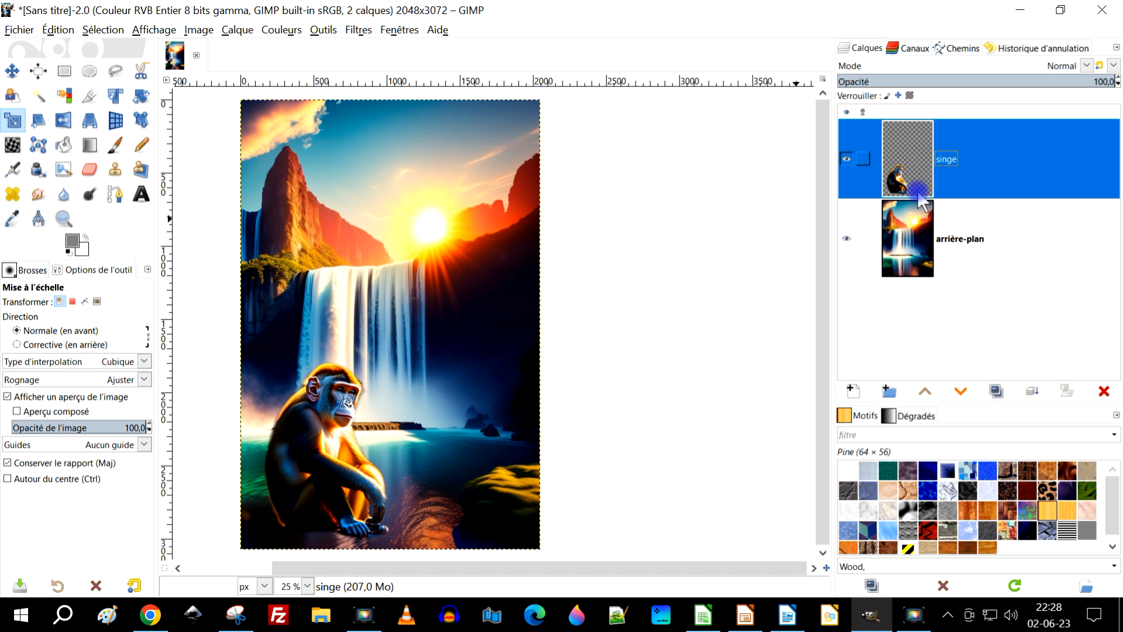
left_click(946, 245)
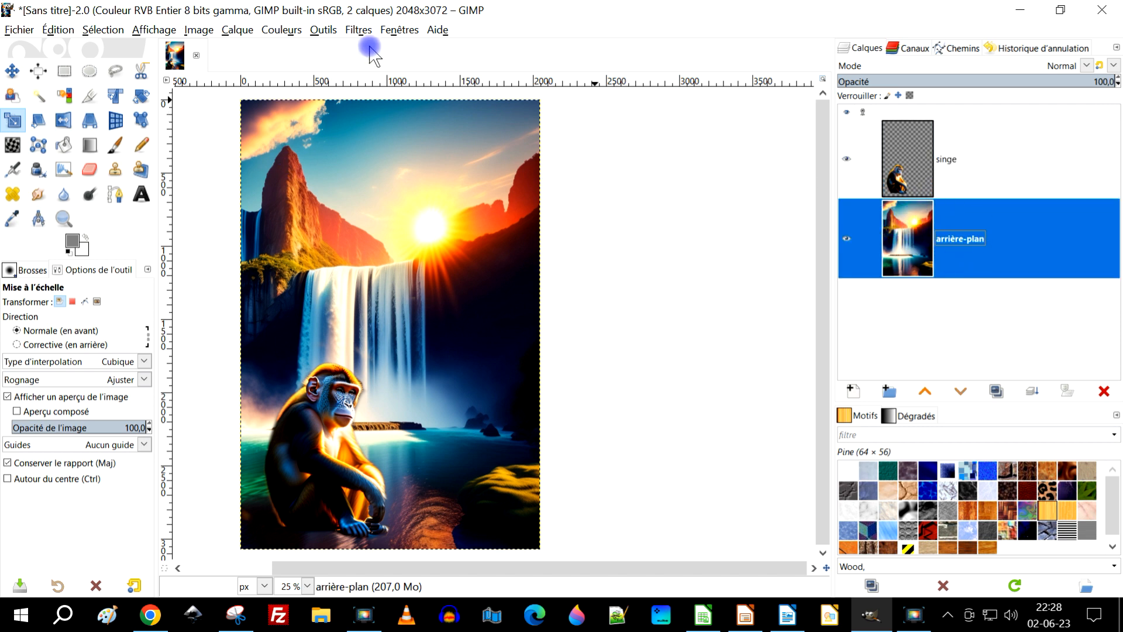
left_click(58, 30)
mouse_move(124, 221)
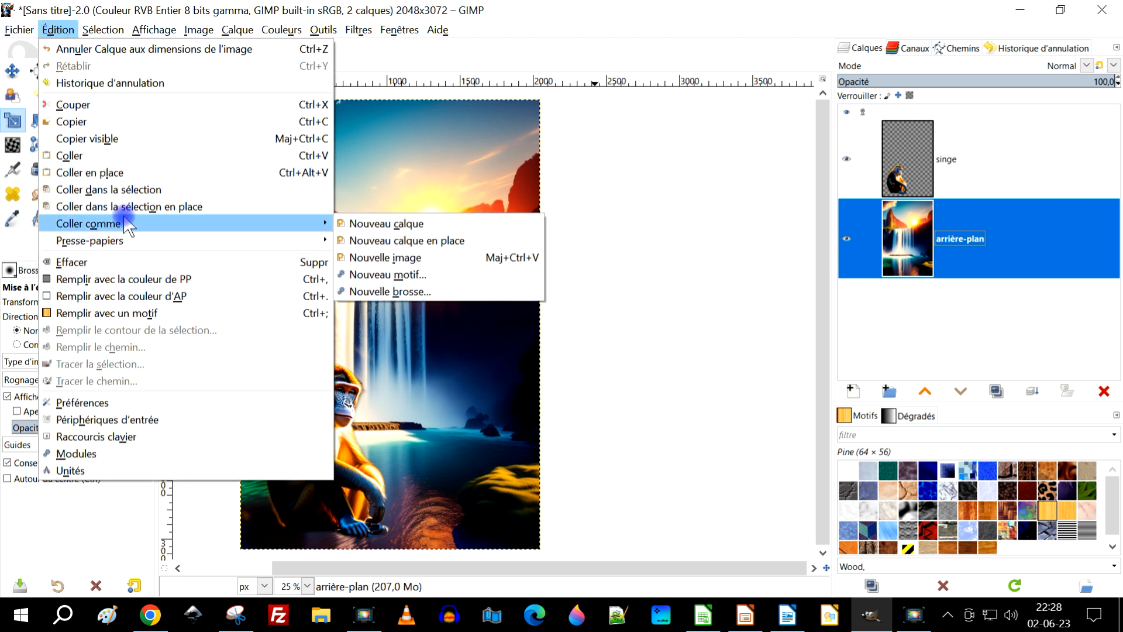
left_click(396, 228)
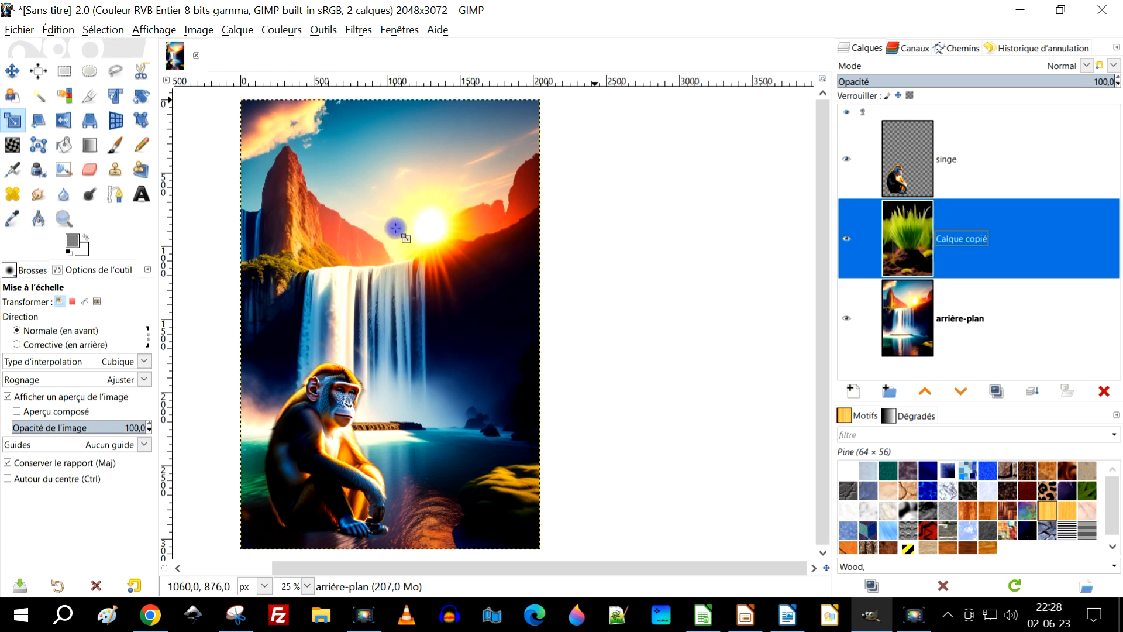
- Scale the chive layer to 2048 x 1770 px without keeping proportions, lowering its upper edge and using the composited preview
scroll(385, 479, "up", 1)
scroll(385, 479, "down", 2)
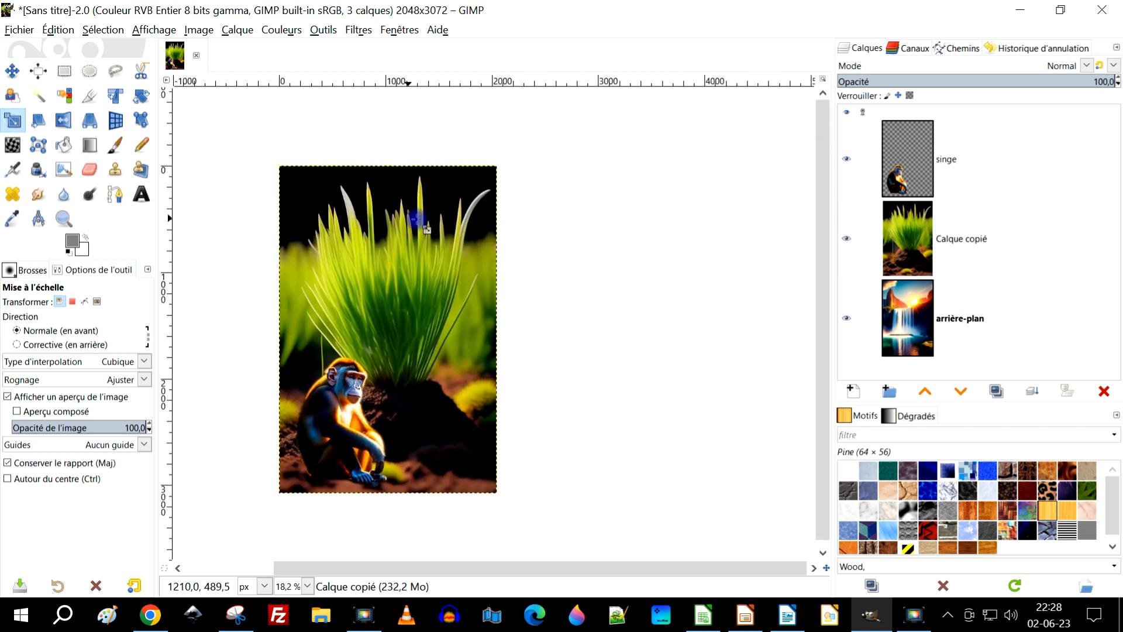
left_click(436, 224)
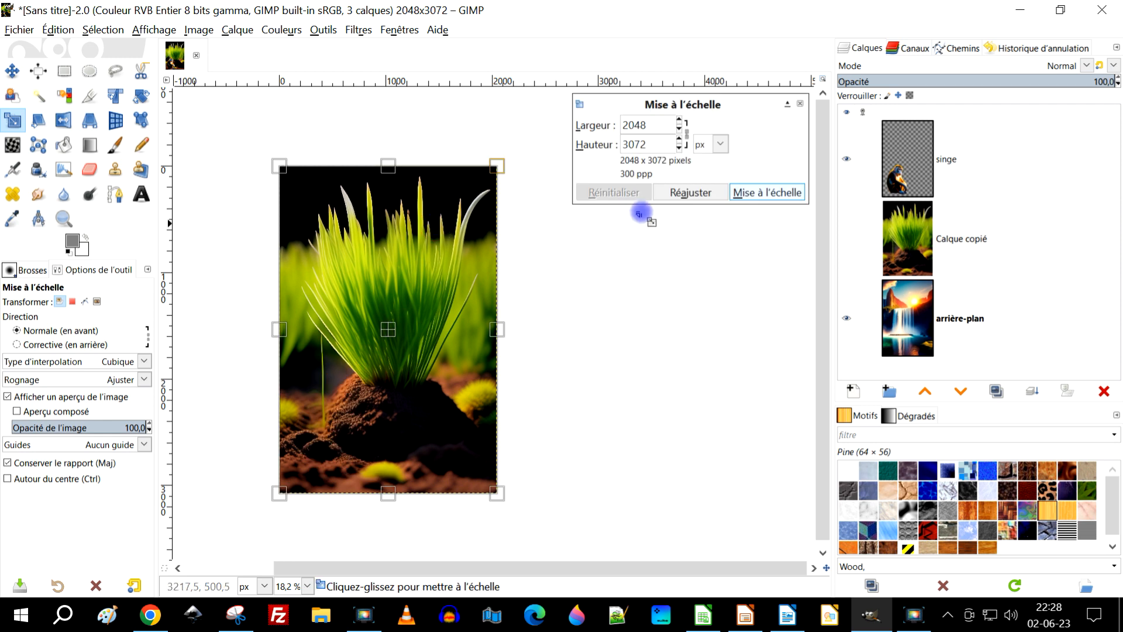
left_click(688, 138)
left_click_drag(387, 167, 383, 283)
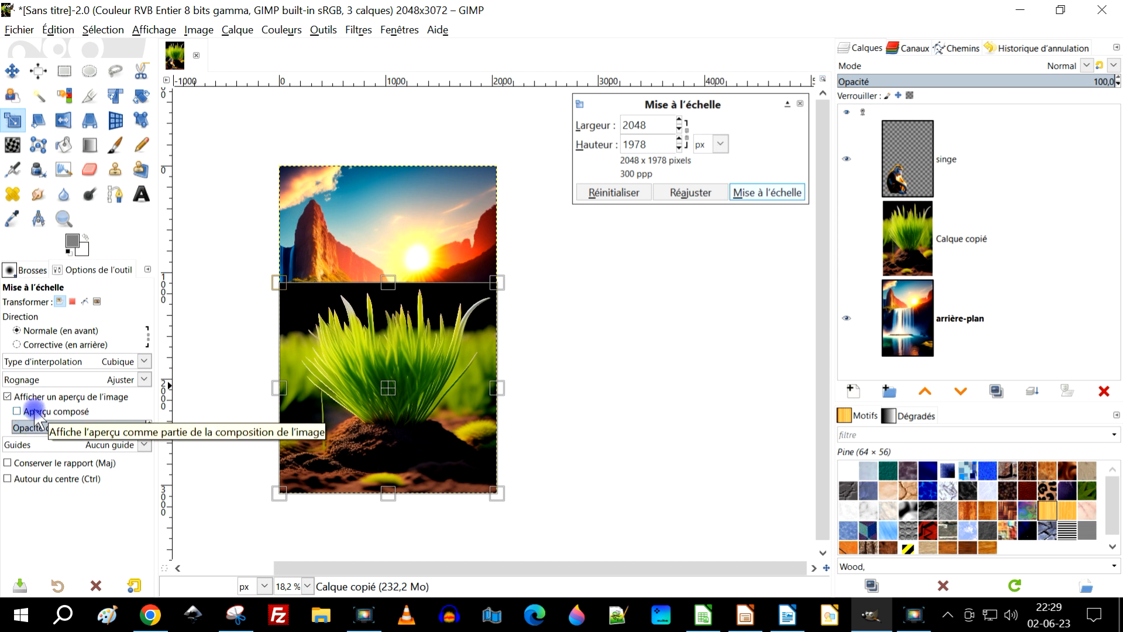
left_click(18, 411)
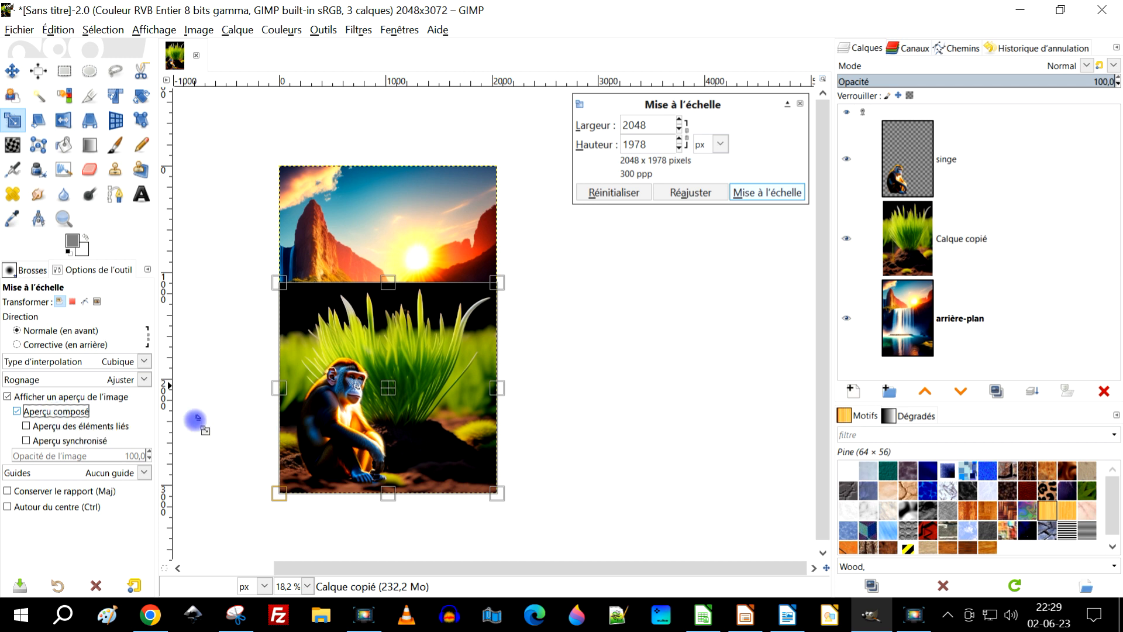
scroll(381, 320, "up", 2)
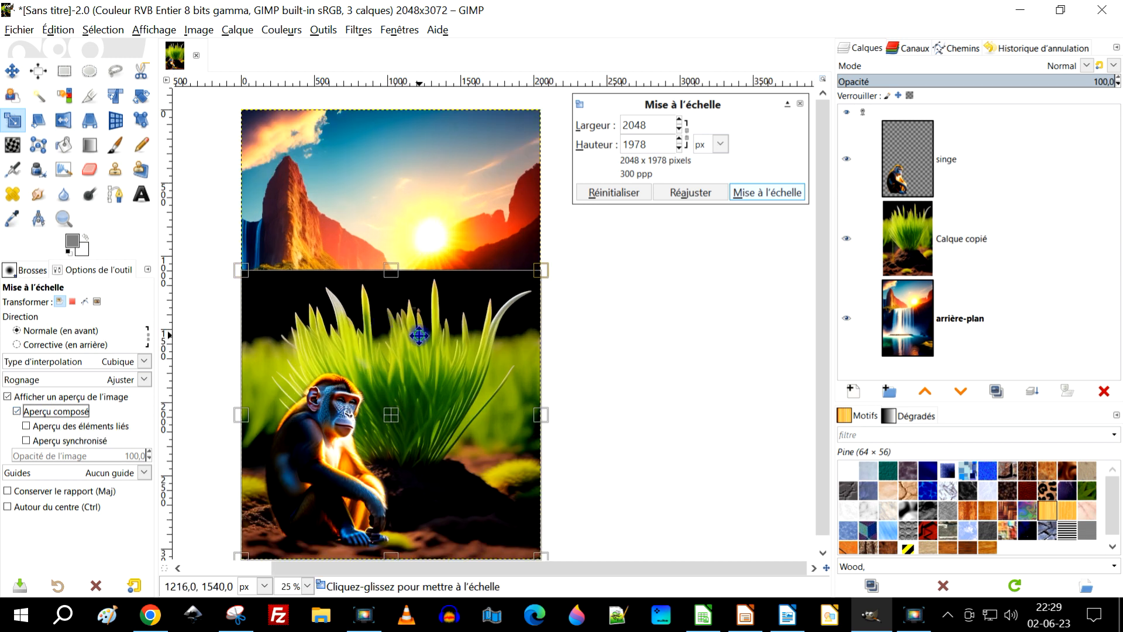
mouse_move(422, 242)
left_mouse_down()
mouse_move(427, 287)
mouse_move(435, 257)
left_mouse_up()
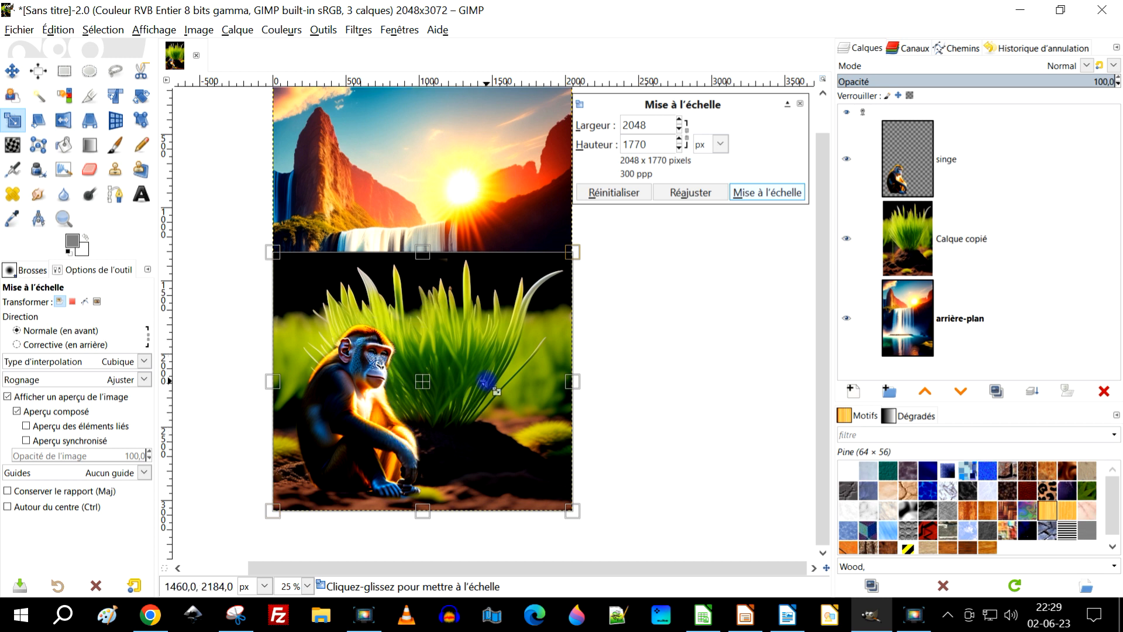
left_click(768, 193)
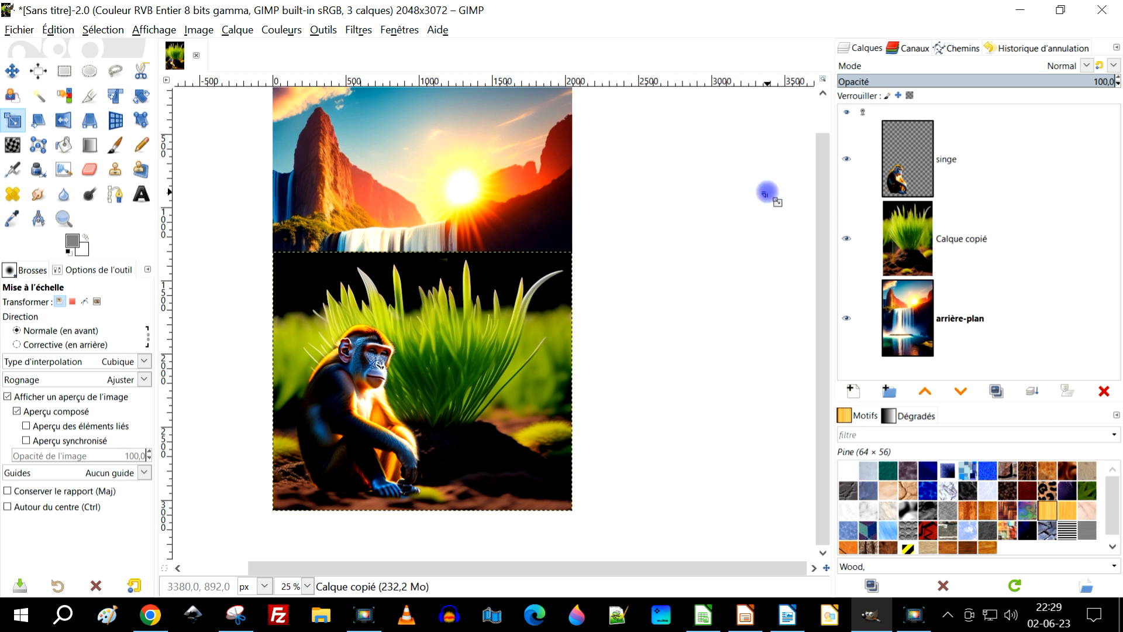
- Rename the pasted chive layer as terre
left_click(851, 271)
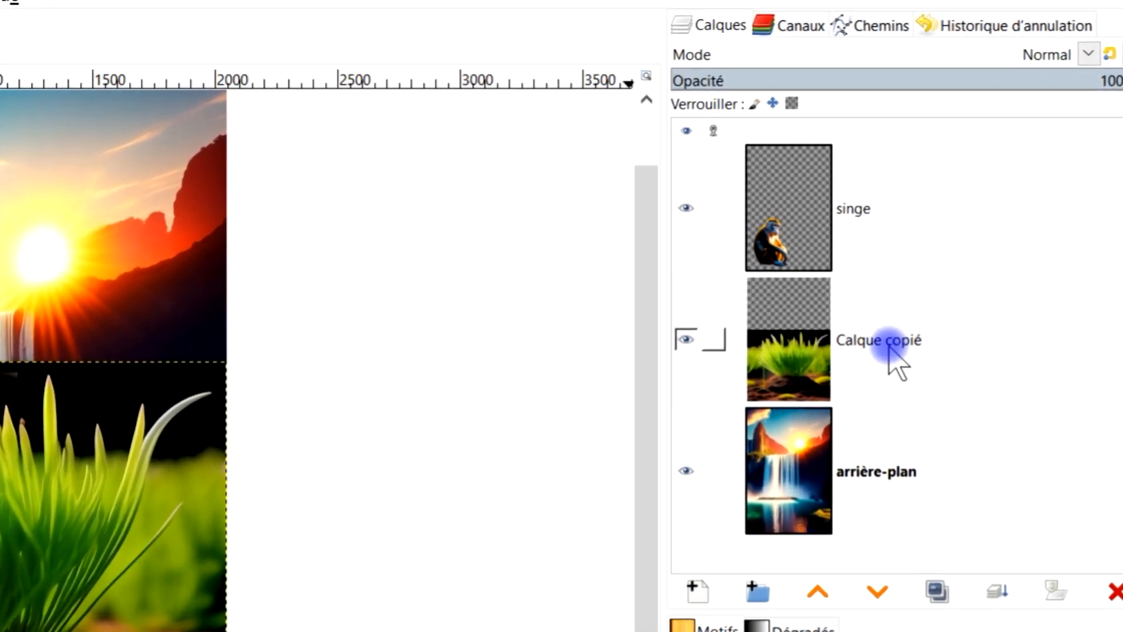
left_click(902, 439)
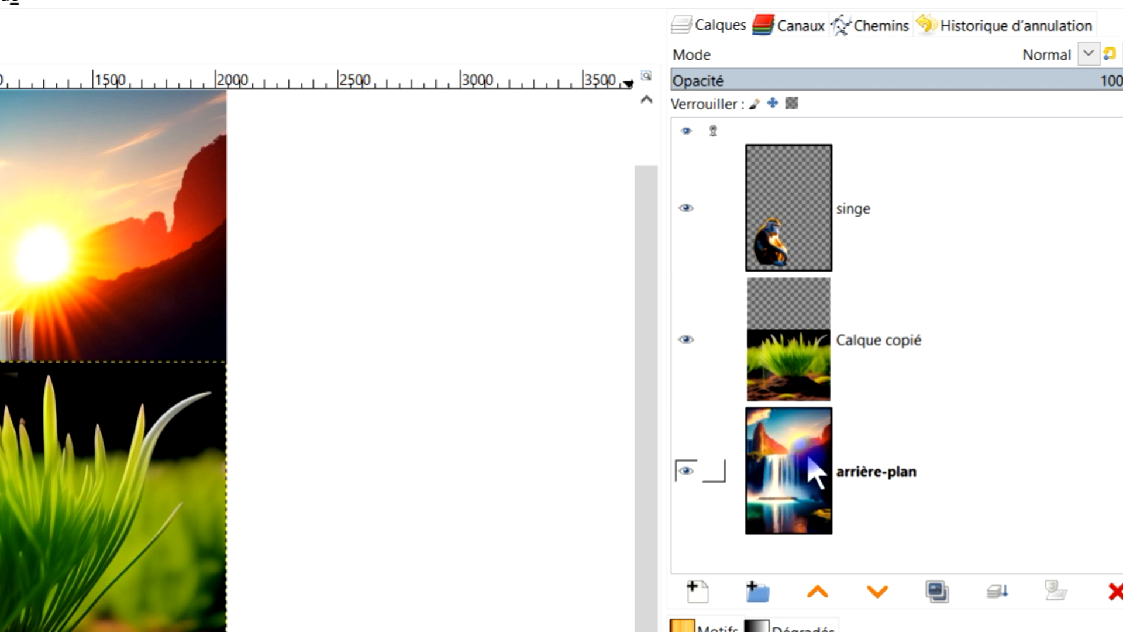
left_click(867, 344)
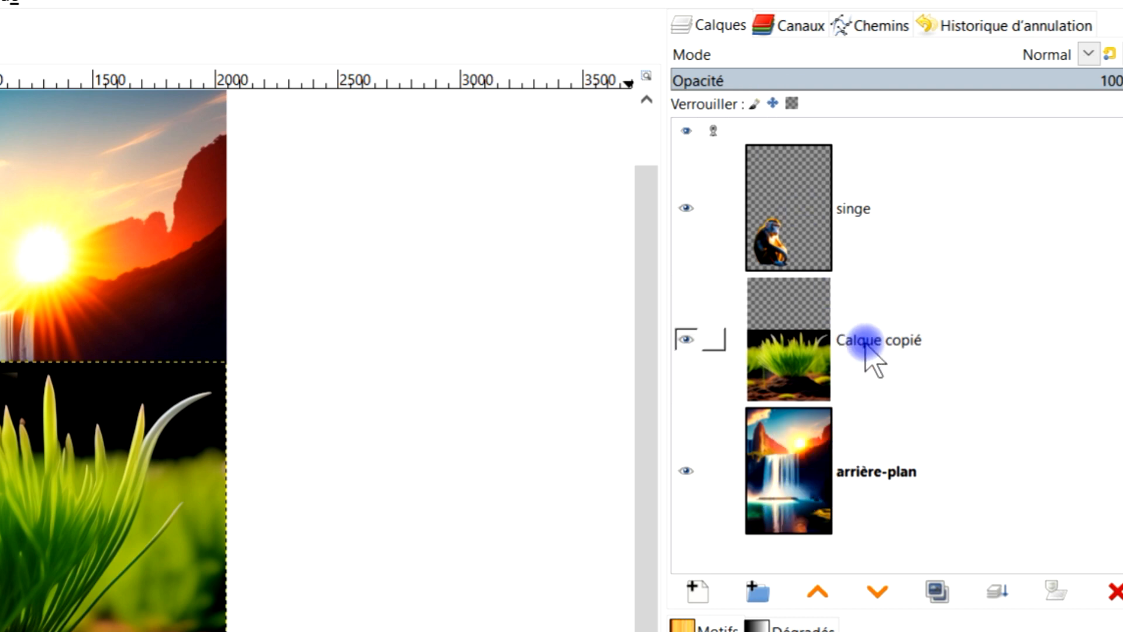
double_click(858, 340)
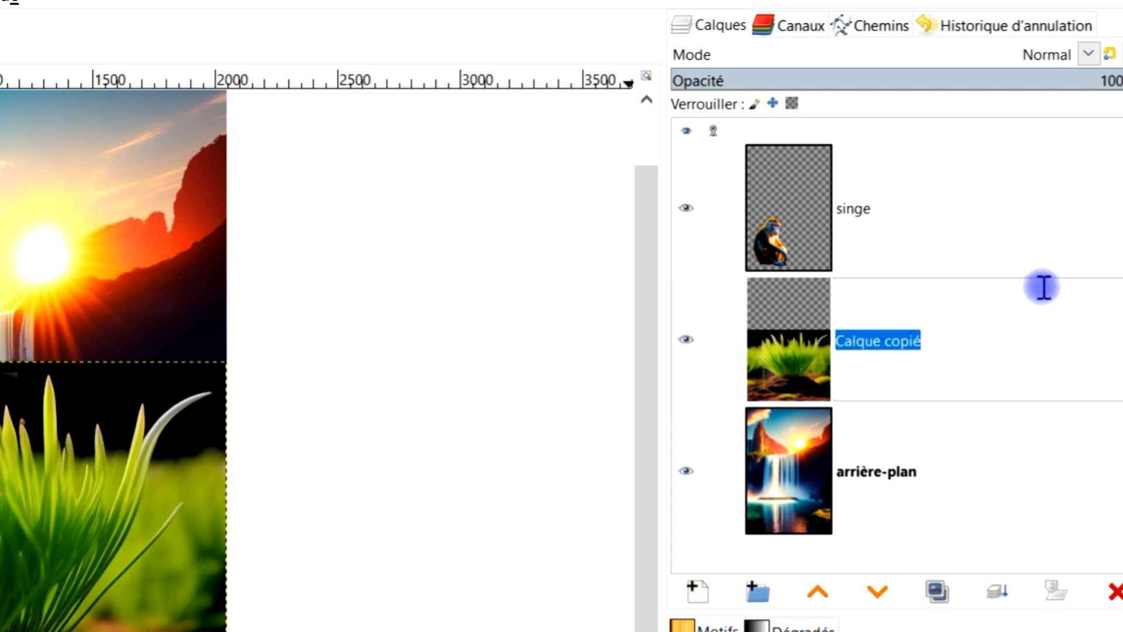
type("terre")
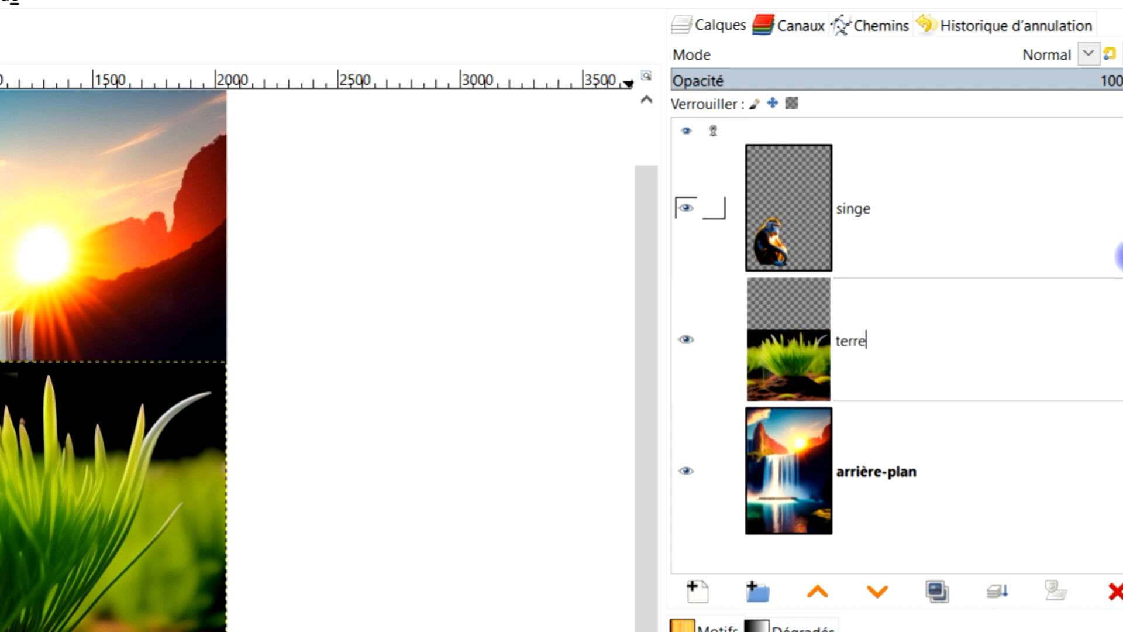
key("Return")
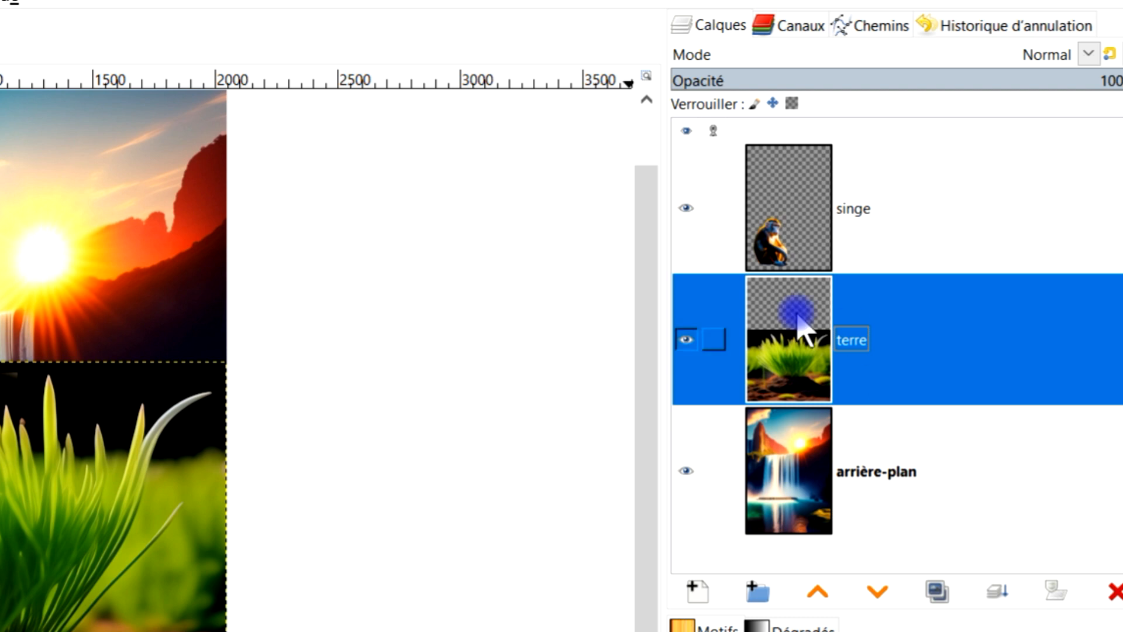
- Resize the terre layer's boundary to the image dimensions
right_click(798, 360)
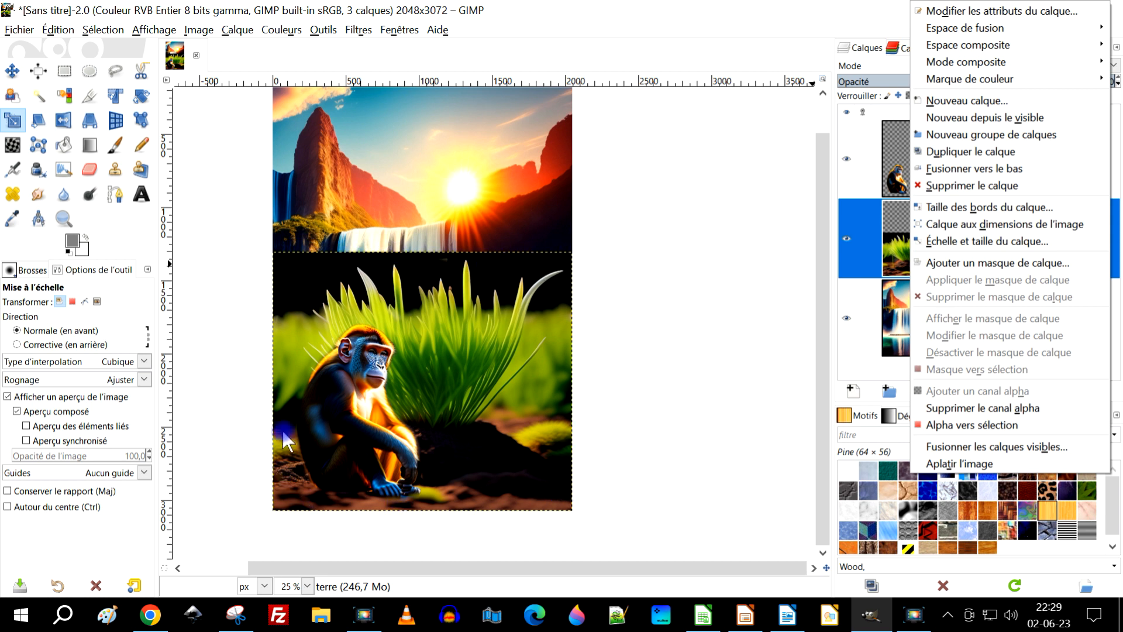
left_click(537, 127)
left_click_drag(490, 174, 469, 214)
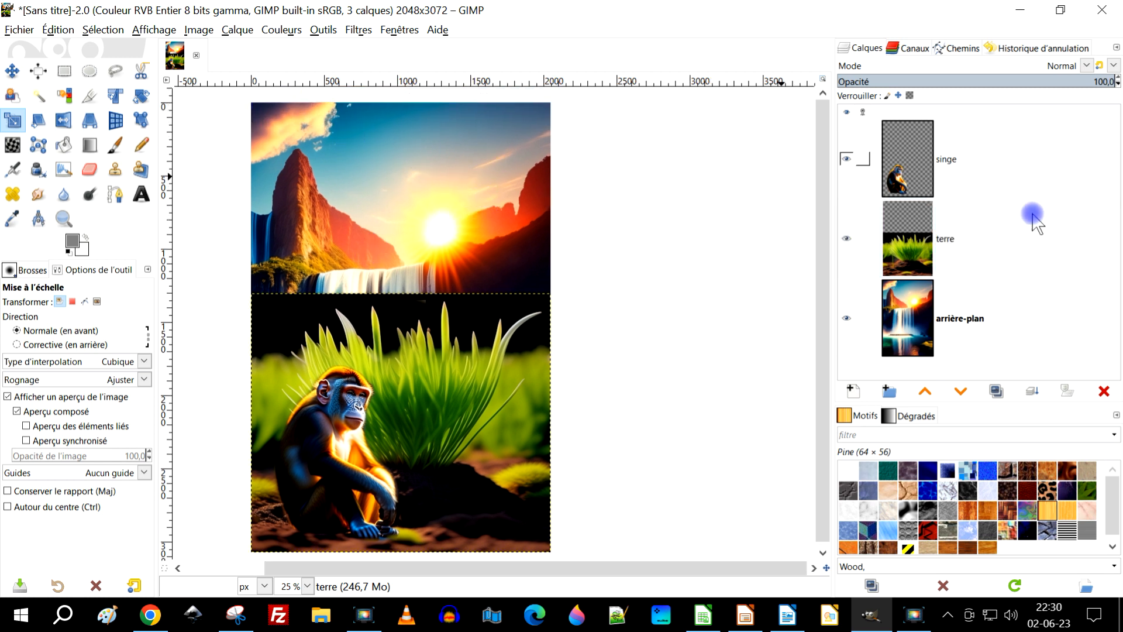
right_click(895, 249)
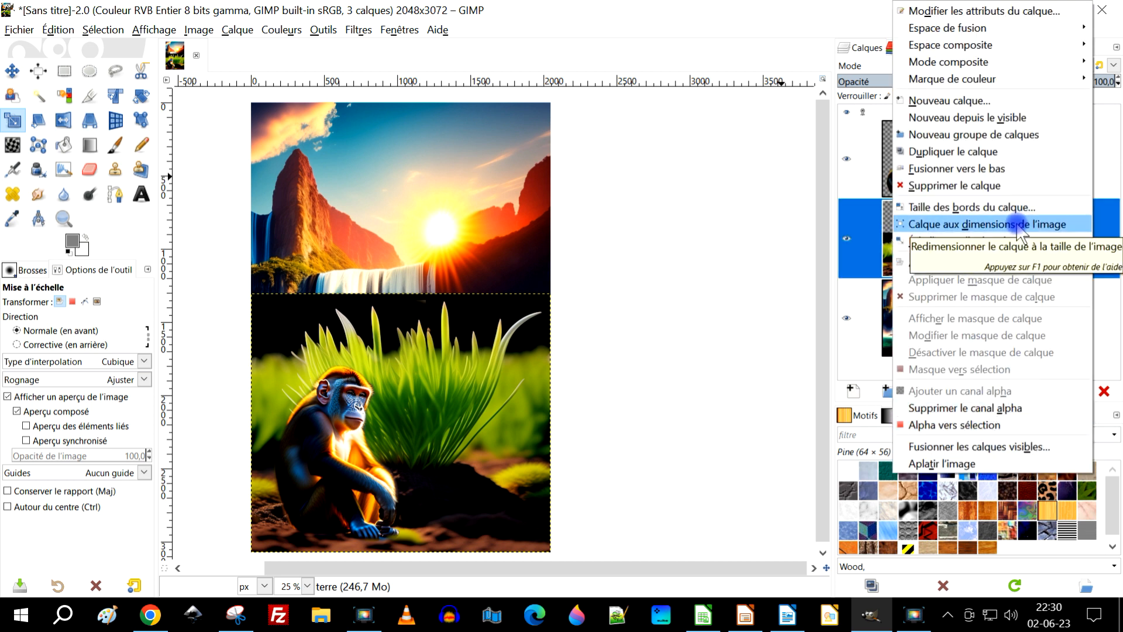
left_click(992, 224)
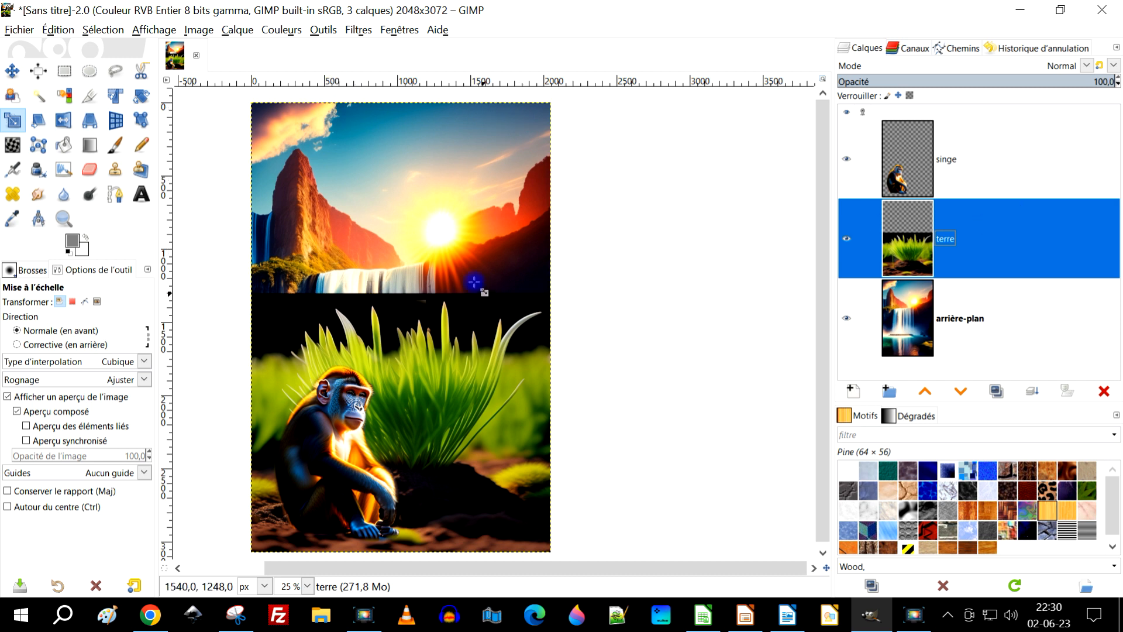
- Erase the black background, chive blades and blurred greenery of the terre layer with the Eraser, keeping the soil around the monkey
left_click(115, 144)
mouse_move(351, 179)
left_mouse_down()
mouse_move(379, 201)
mouse_move(402, 180)
mouse_move(442, 196)
mouse_move(333, 195)
mouse_move(501, 192)
mouse_move(277, 197)
mouse_move(265, 245)
mouse_move(329, 300)
mouse_move(640, 334)
left_mouse_up()
left_click(89, 169)
mouse_move(54, 399)
left_mouse_down()
mouse_move(316, 399)
mouse_move(793, 444)
mouse_move(413, 369)
mouse_move(131, 361)
mouse_move(703, 354)
mouse_move(155, 373)
mouse_move(471, 290)
mouse_move(694, 292)
mouse_move(126, 306)
left_mouse_up()
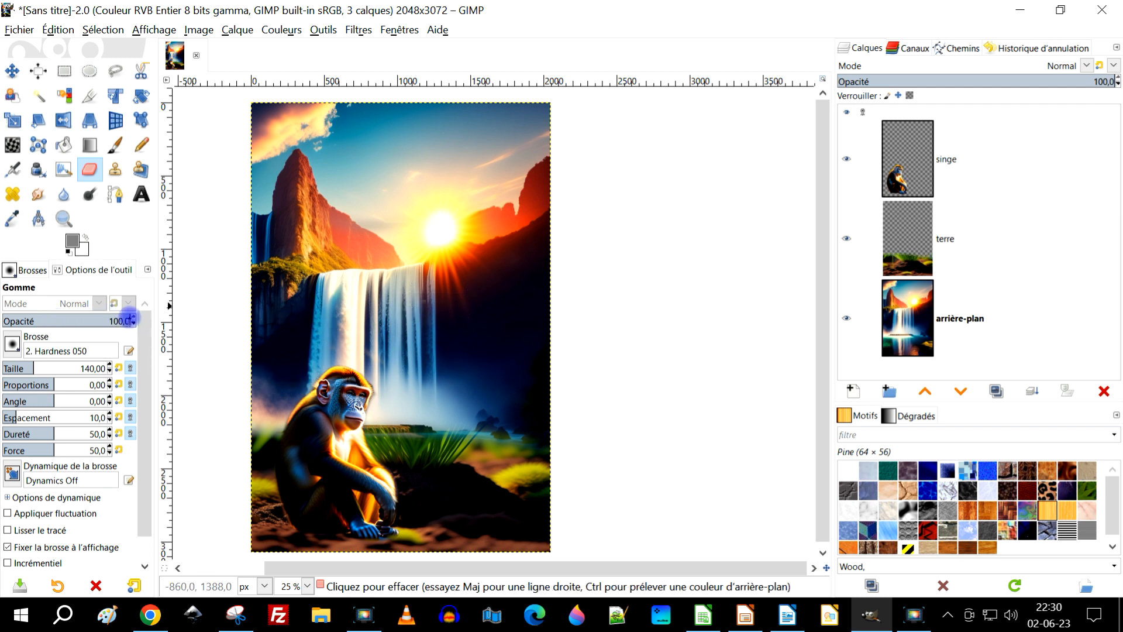
mouse_move(238, 414)
left_mouse_down()
mouse_move(263, 430)
mouse_move(403, 416)
mouse_move(605, 445)
mouse_move(574, 454)
mouse_move(461, 439)
mouse_move(193, 436)
mouse_move(464, 435)
mouse_move(555, 450)
mouse_move(197, 449)
mouse_move(596, 468)
mouse_move(403, 480)
mouse_move(431, 474)
mouse_move(452, 451)
left_mouse_up()
- Touch up the terre layer's upper soil edge with the Eraser, from the monkey's hand to the image's right edge
scroll(422, 480, "up", 3)
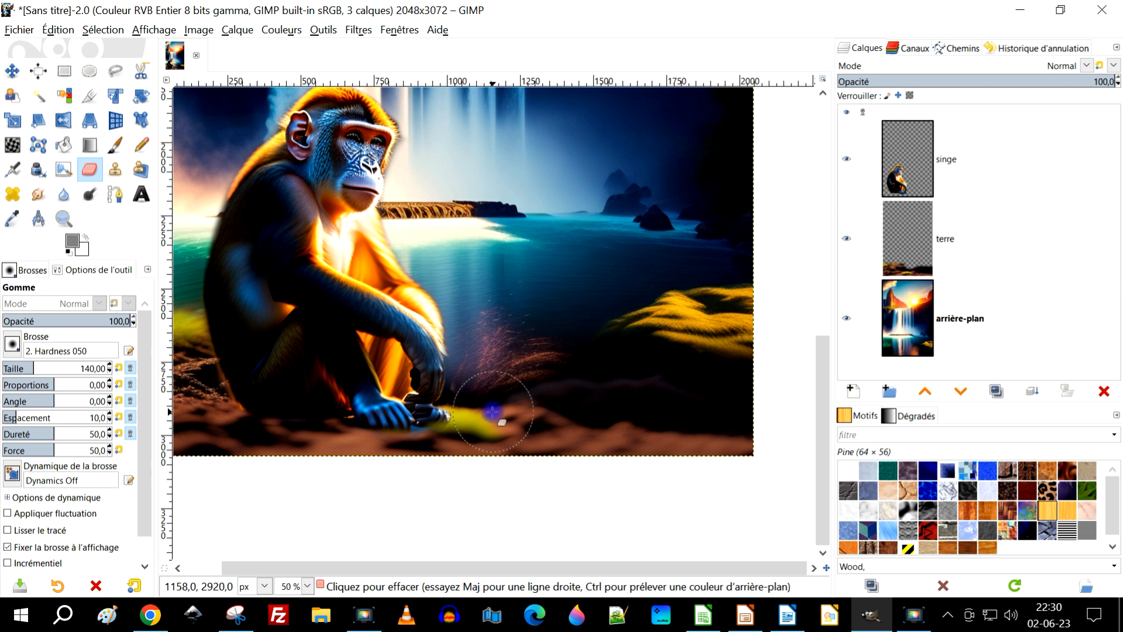
mouse_move(475, 383)
left_mouse_down()
mouse_move(532, 389)
mouse_move(494, 371)
mouse_move(690, 334)
left_mouse_up()
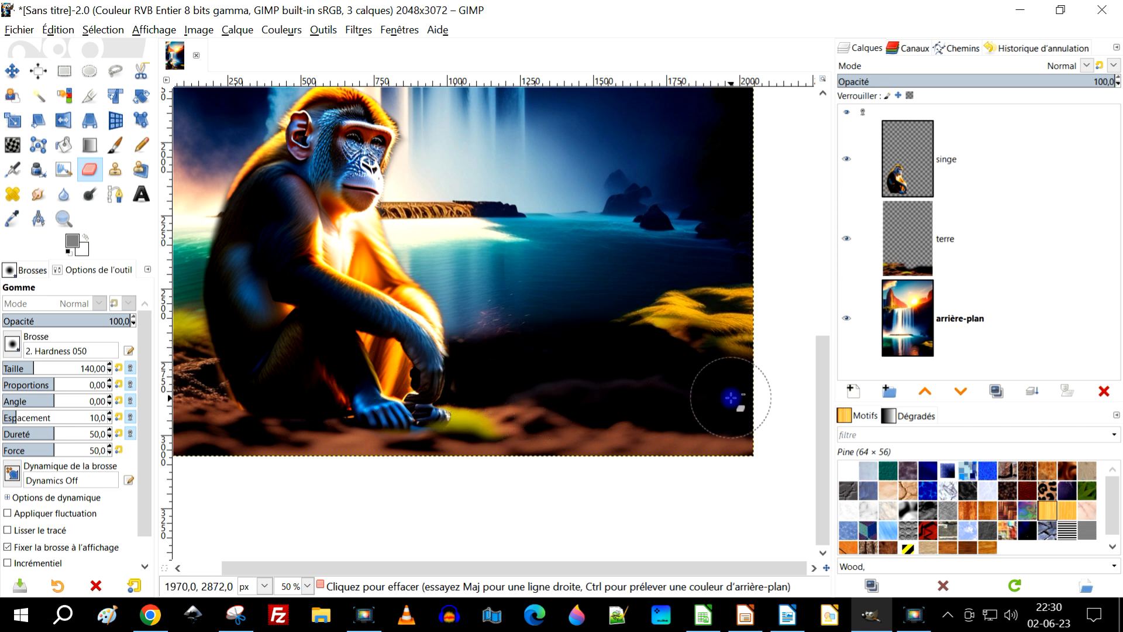
left_click(731, 368)
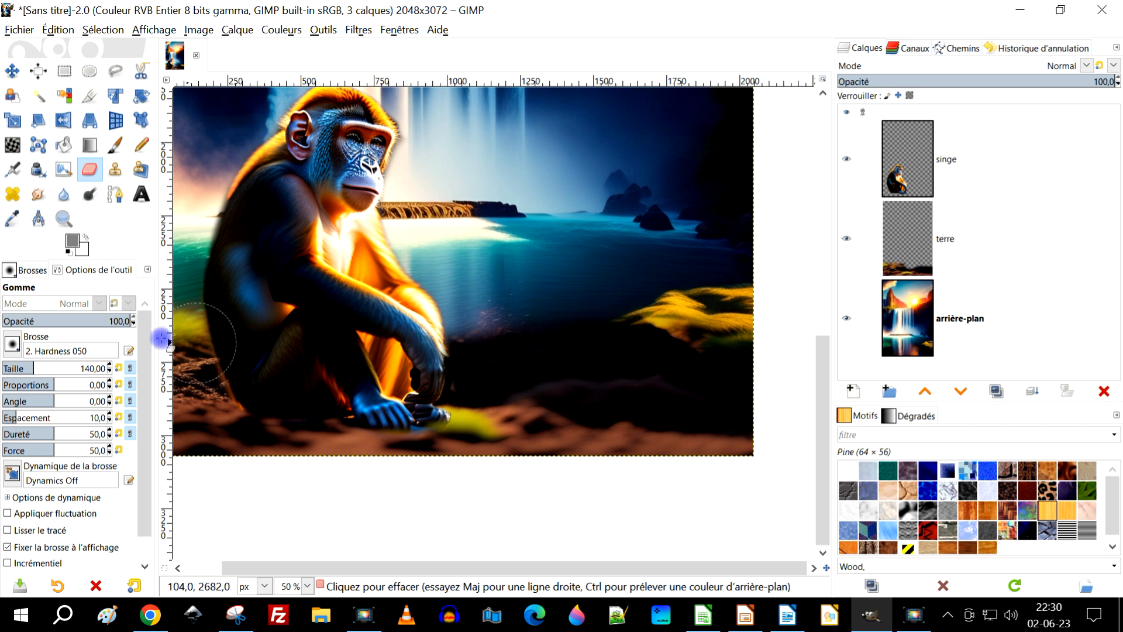
- Examine the transition between the monkey, the soil foreground and the waterfall scene up close and as a whole
scroll(310, 345, "left", 3)
key("alt")
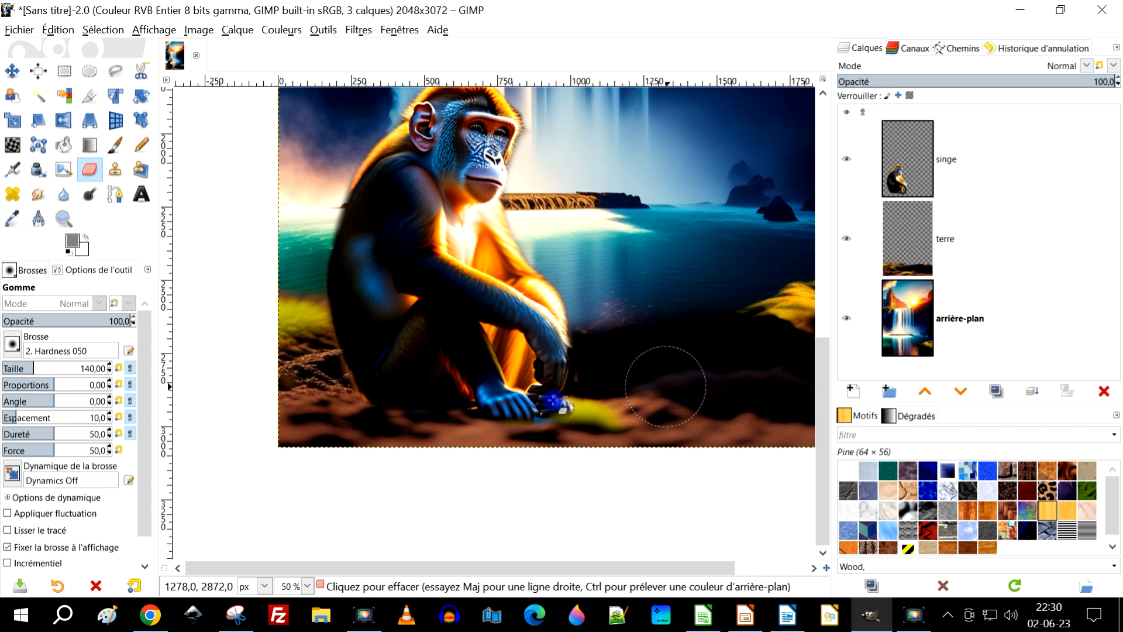
scroll(579, 405, "down", 1, "ctrl")
scroll(577, 406, "up", 2, "ctrl")
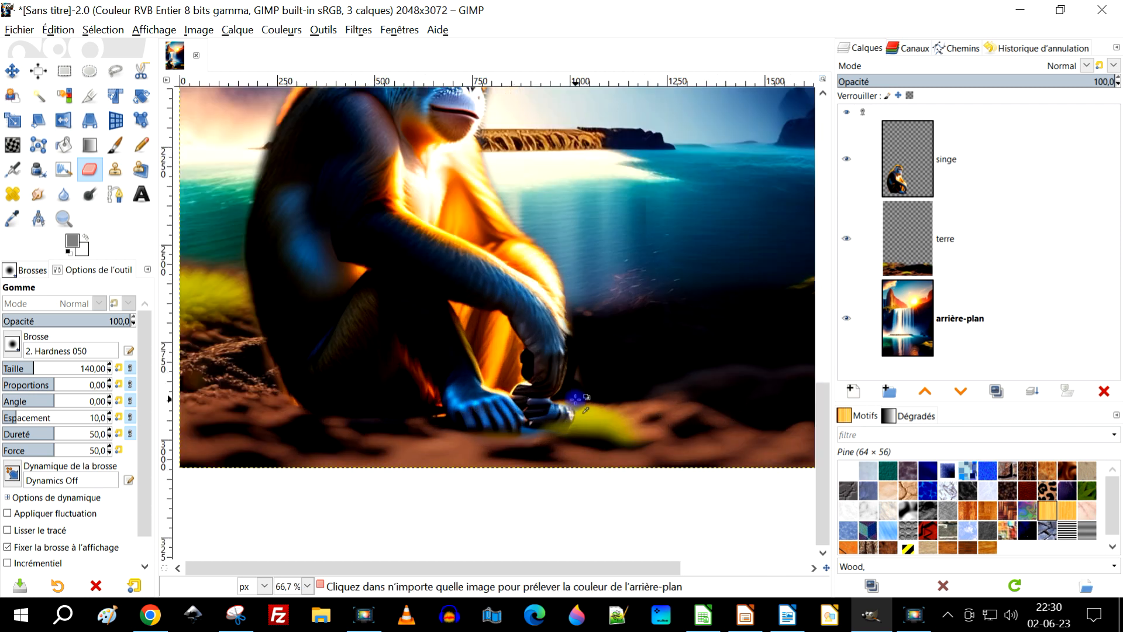
scroll(573, 403, "down", 2, "ctrl")
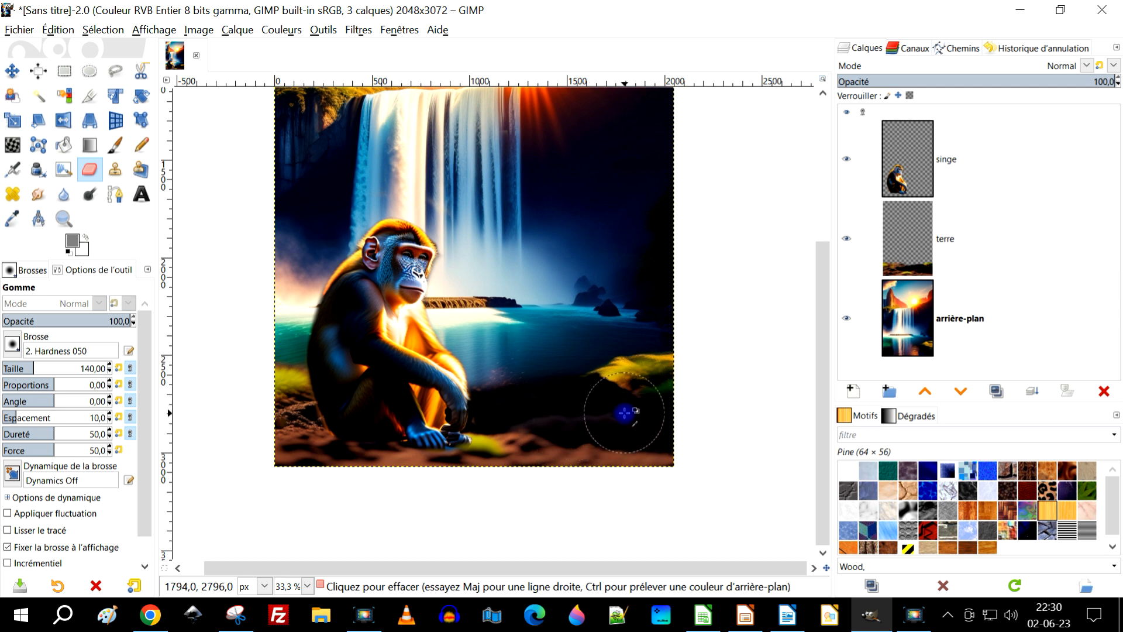
scroll(626, 414, "down", 2)
scroll(534, 401, "up", 2)
left_click_drag(531, 451, 538, 460)
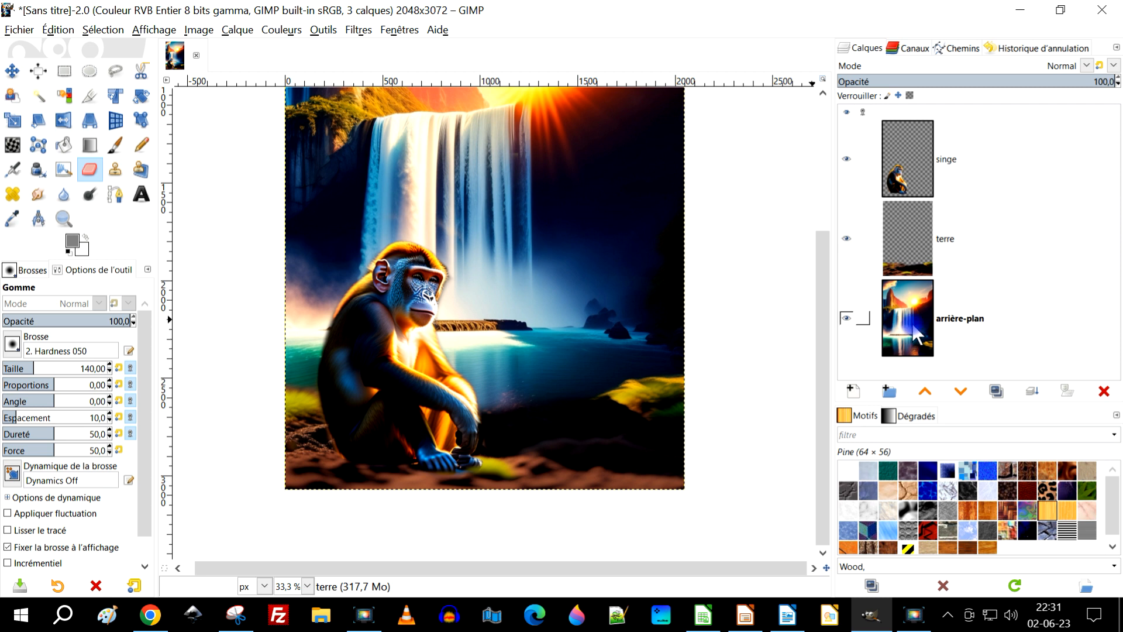
- Create a transparent layer named ombre directly above the arrière-plan layer
left_click(911, 324)
left_click(853, 390)
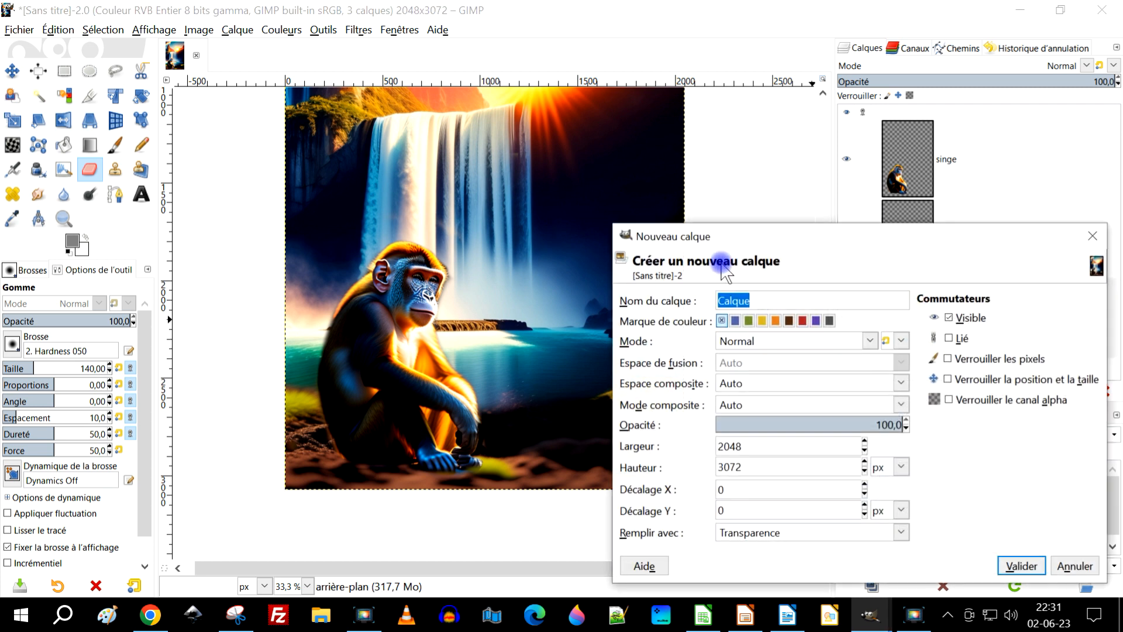
type("ombre")
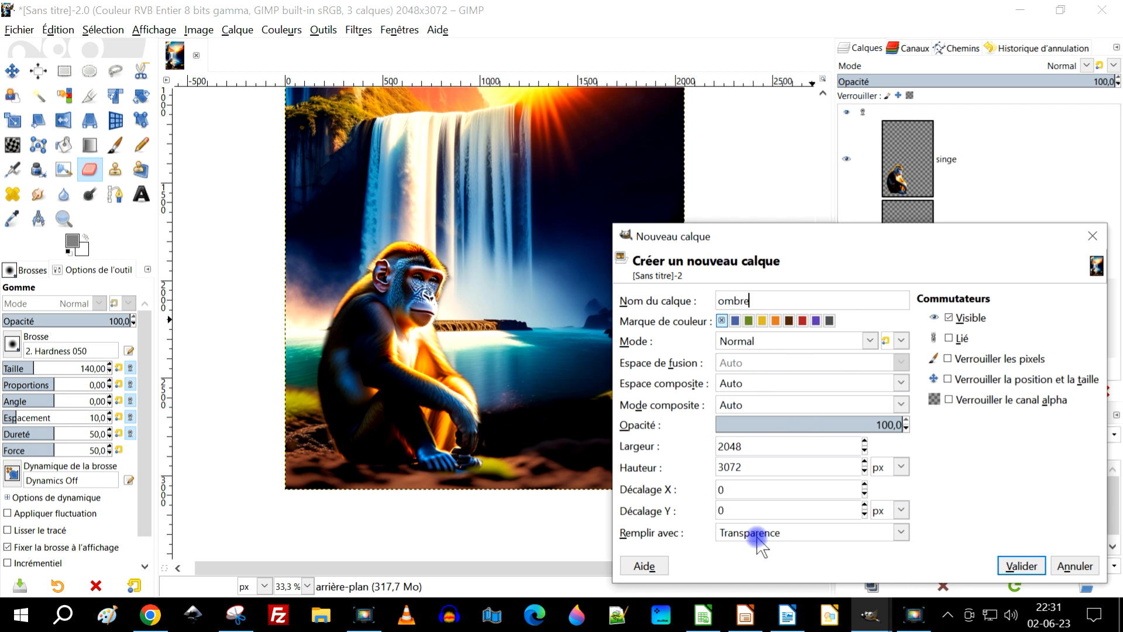
left_click(1005, 563)
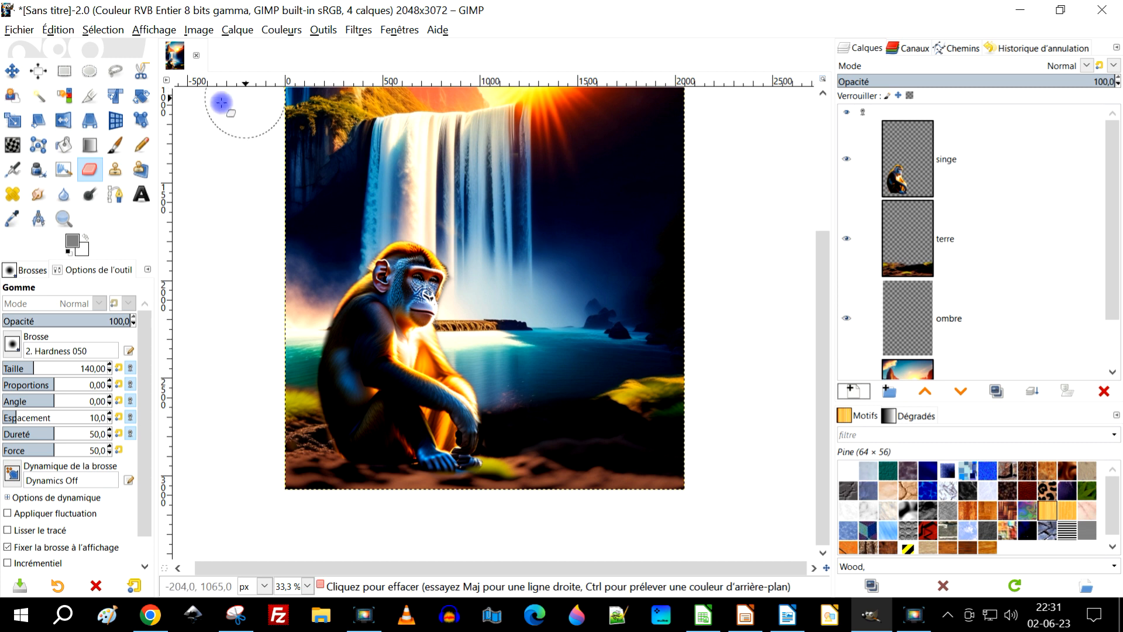
- Paint a black shadow beneath the monkey on the ombre layer with the Paintbrush, and raise that layer above terre
left_click(113, 149)
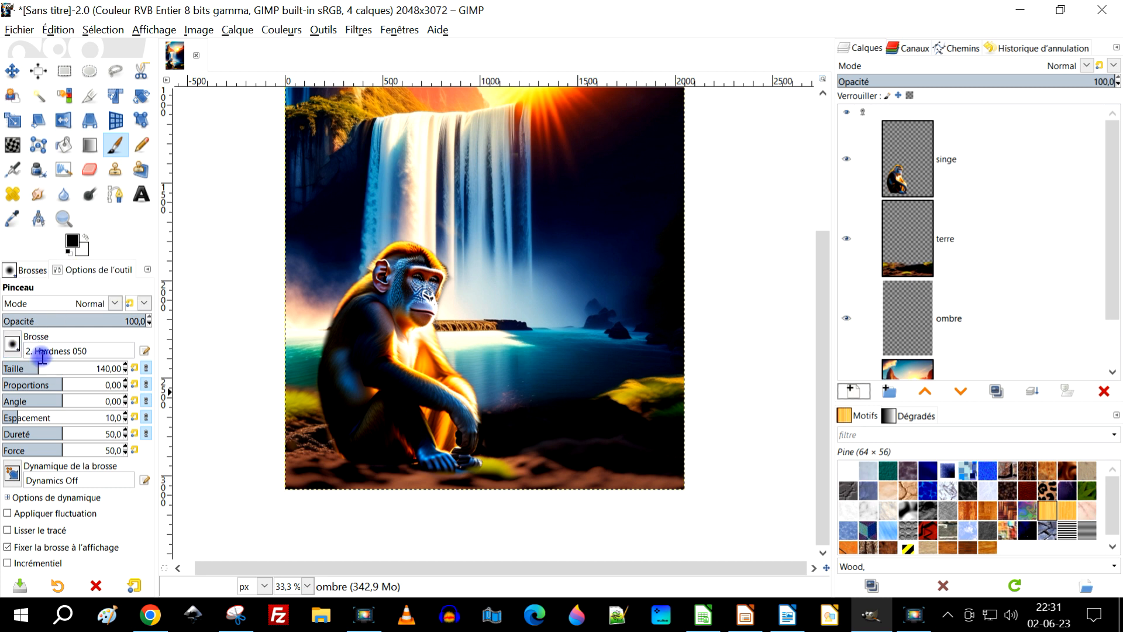
mouse_move(393, 459)
left_mouse_down()
mouse_move(256, 506)
mouse_move(275, 504)
left_mouse_up()
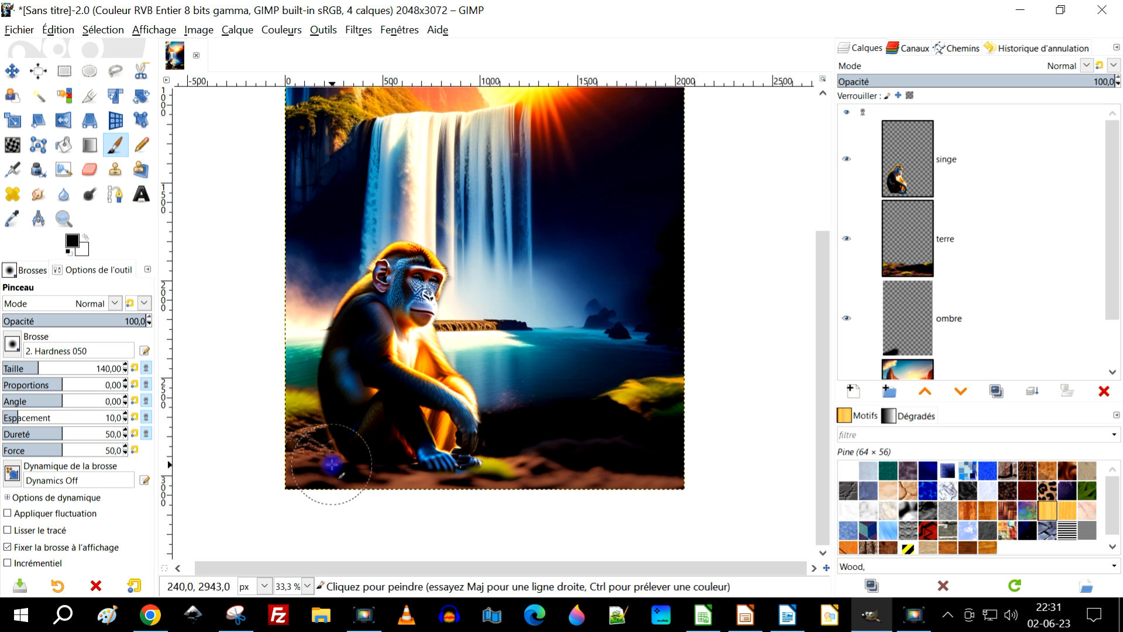
left_click(953, 324)
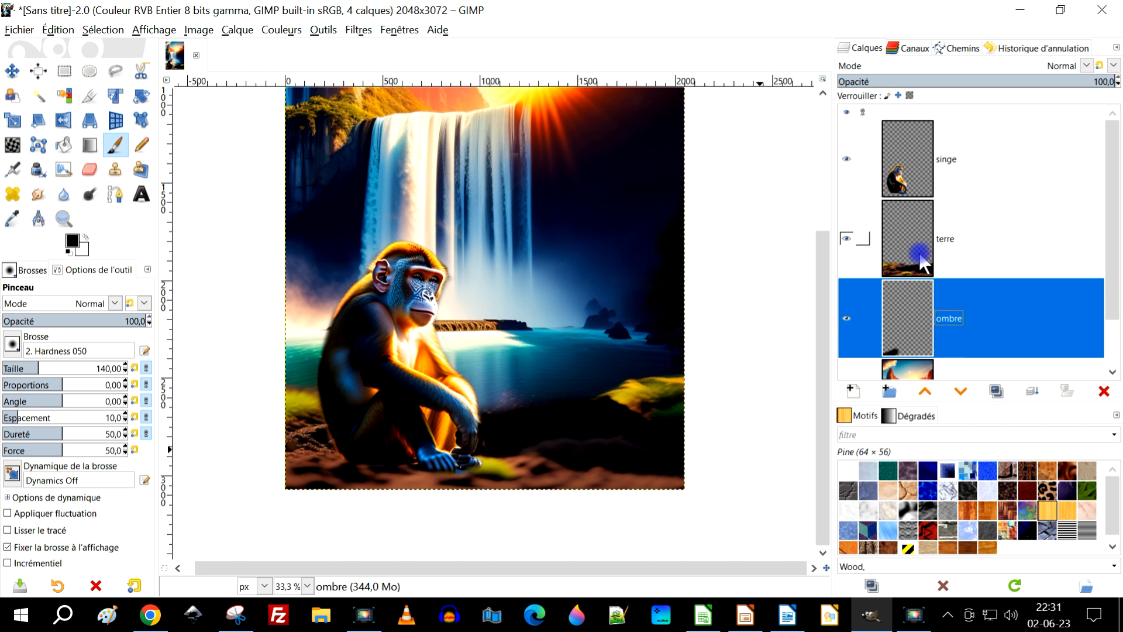
left_click(930, 391)
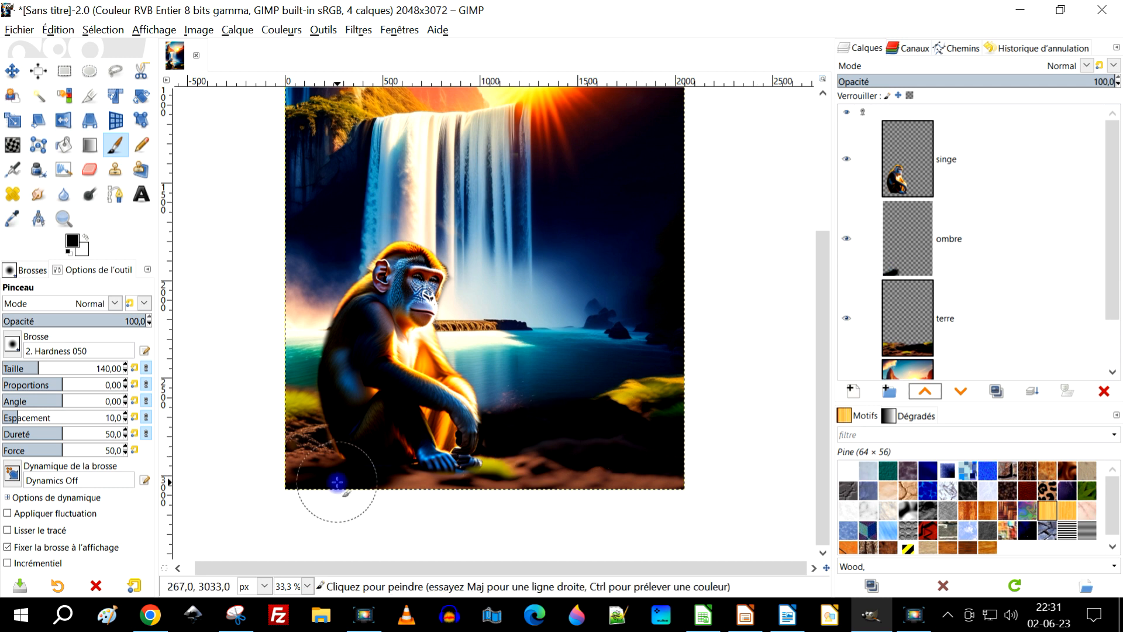
- Build up the black shadow on the soil under the monkey with the Paintbrush, trimming its excess near the image's left edge with the Eraser
mouse_move(351, 497)
left_mouse_down()
mouse_move(421, 482)
mouse_move(421, 492)
mouse_move(410, 484)
mouse_move(424, 474)
mouse_move(368, 490)
left_mouse_up()
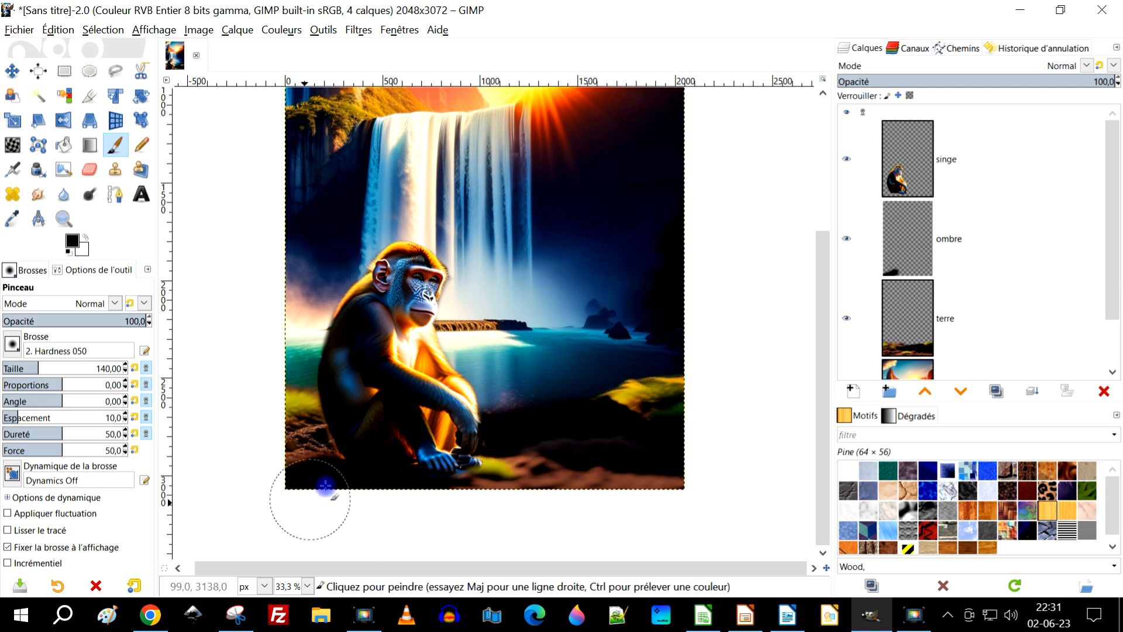
scroll(325, 490, "up", 2)
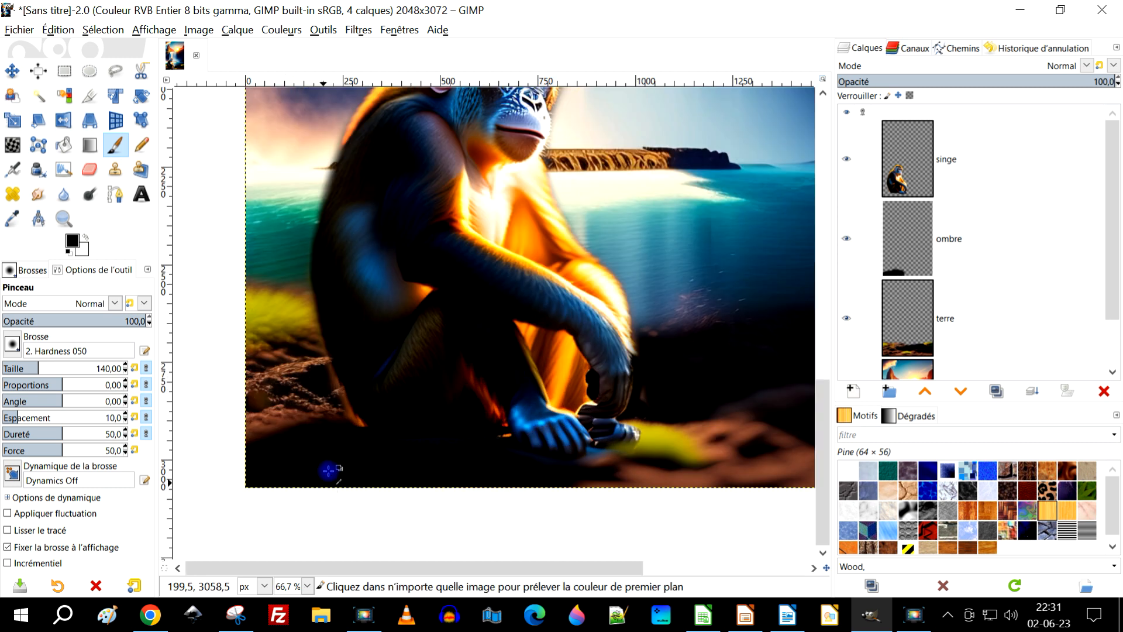
left_click(89, 169)
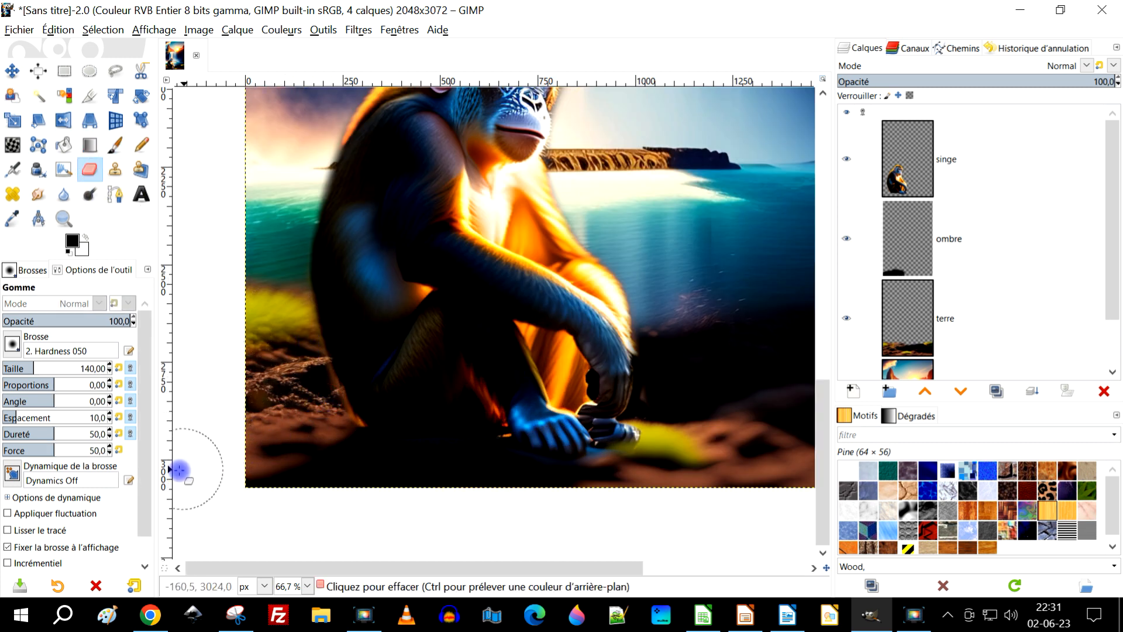
scroll(226, 453, "down", 2)
scroll(306, 457, "up", 2)
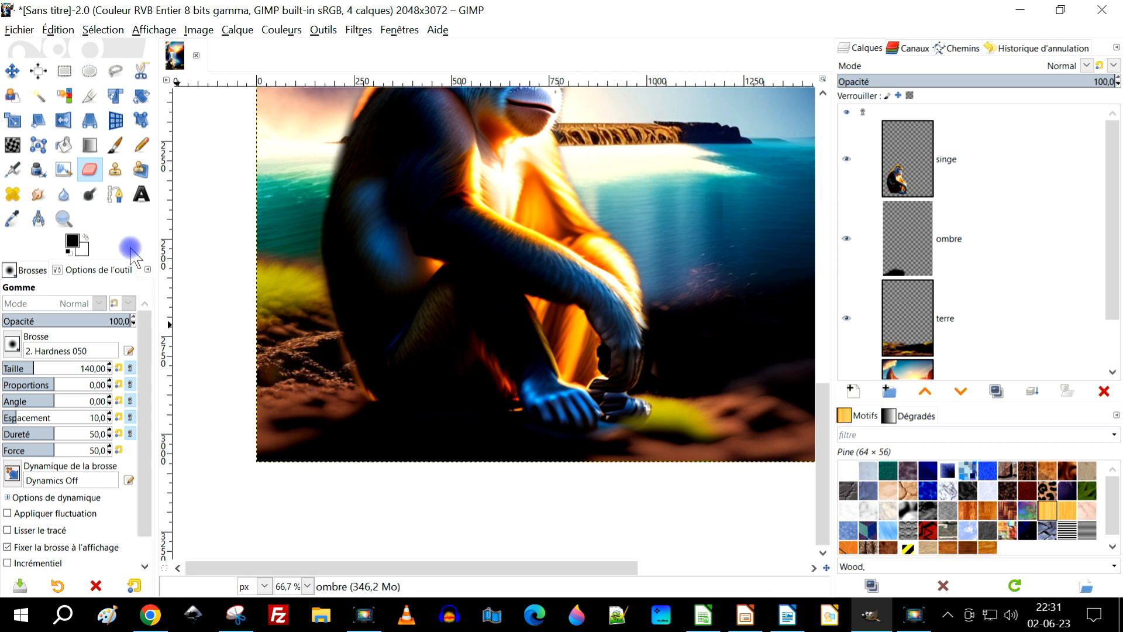
left_click(115, 145)
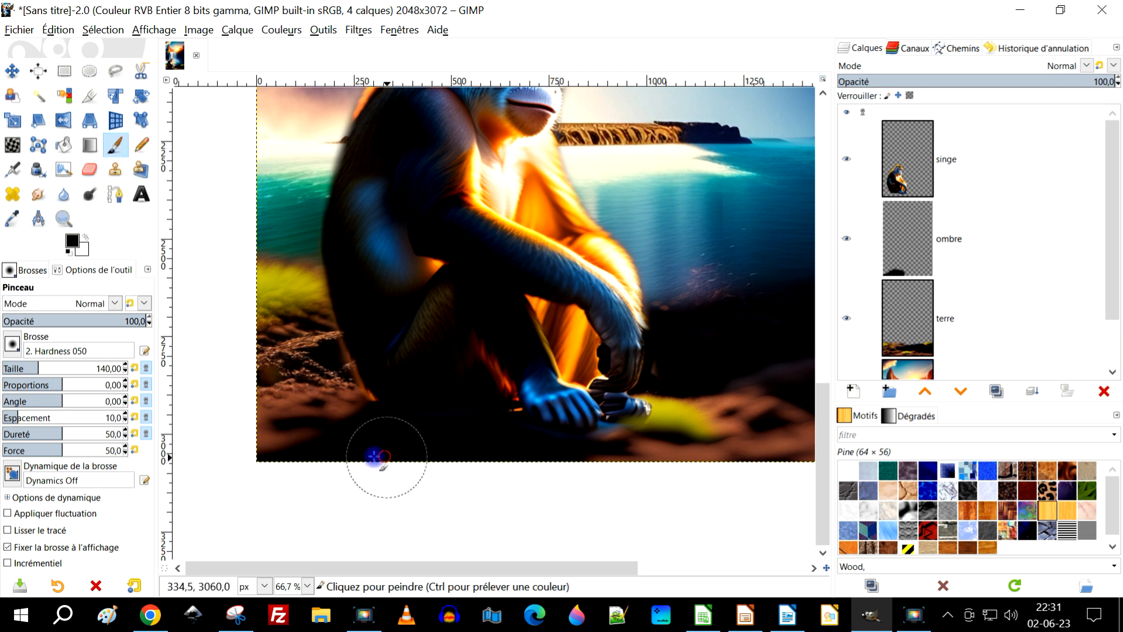
mouse_move(338, 457)
left_mouse_down()
mouse_move(315, 445)
mouse_move(336, 446)
mouse_move(256, 469)
mouse_move(260, 455)
mouse_move(386, 432)
mouse_move(205, 501)
left_mouse_up()
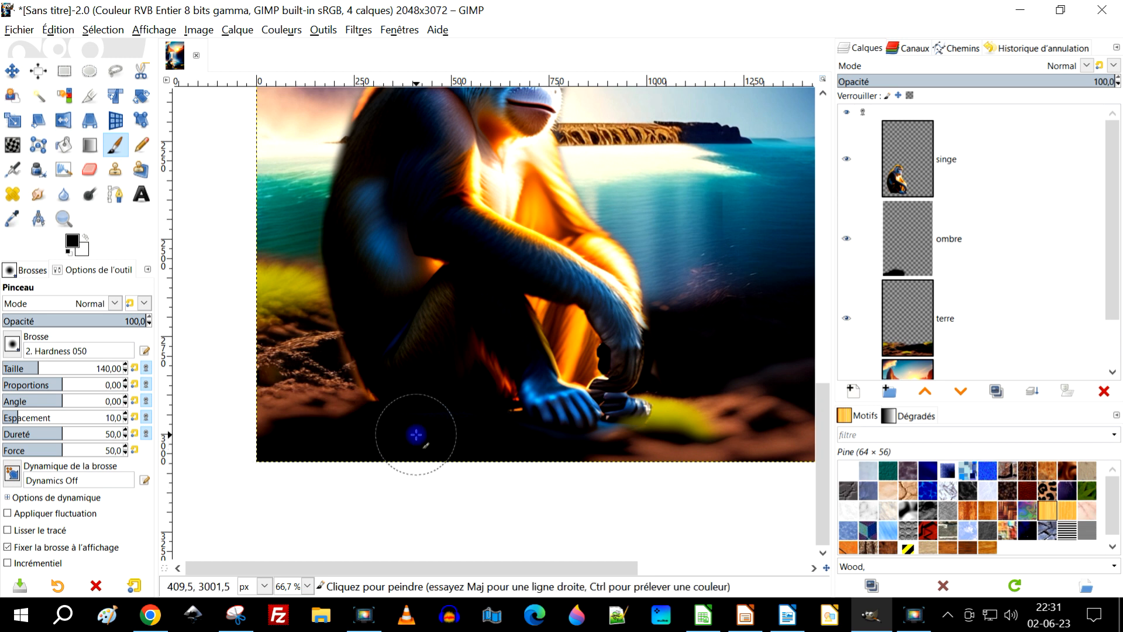
scroll(406, 438, "down", 1)
scroll(427, 436, "up", 4)
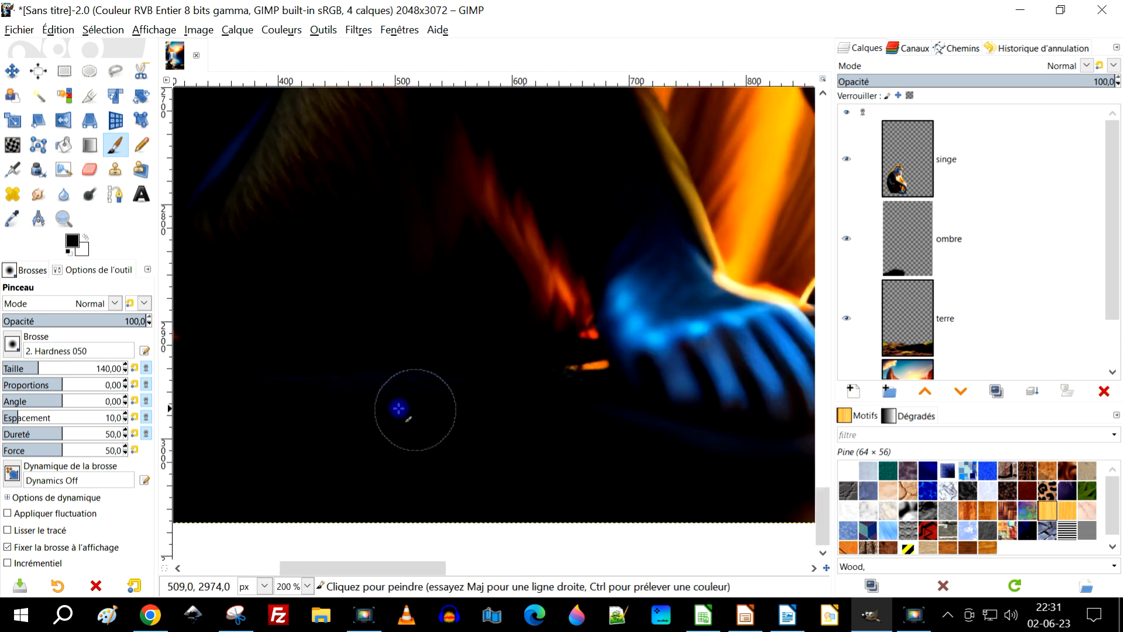
- Erase the leftover cut-out edges below the monkey's body, feet and toes on the singe layer
left_click(1039, 158)
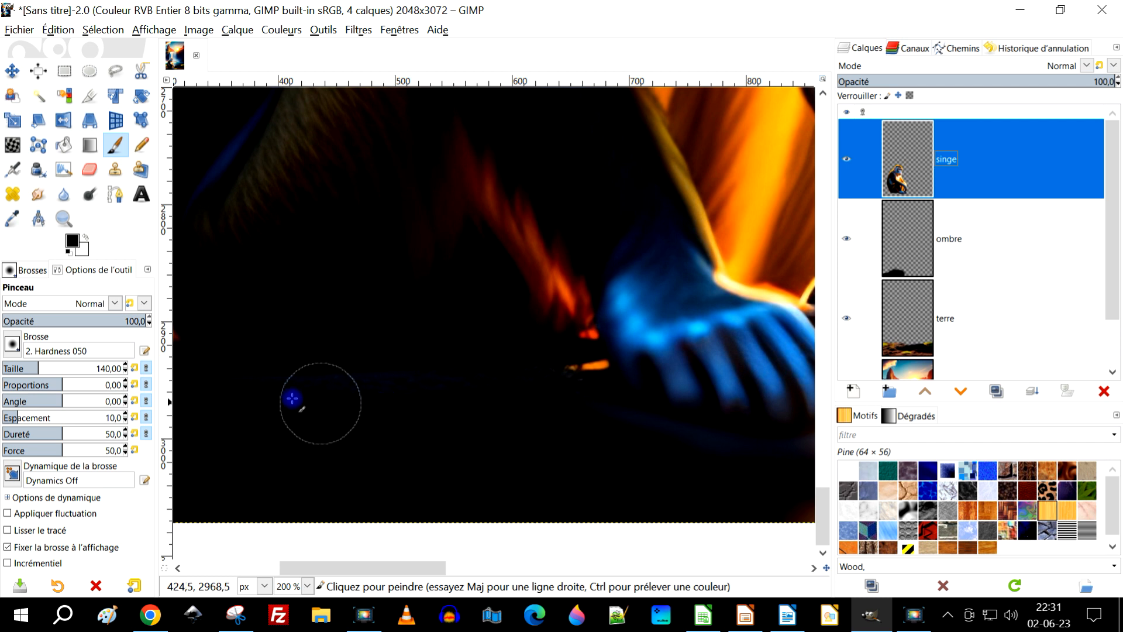
left_click(90, 169)
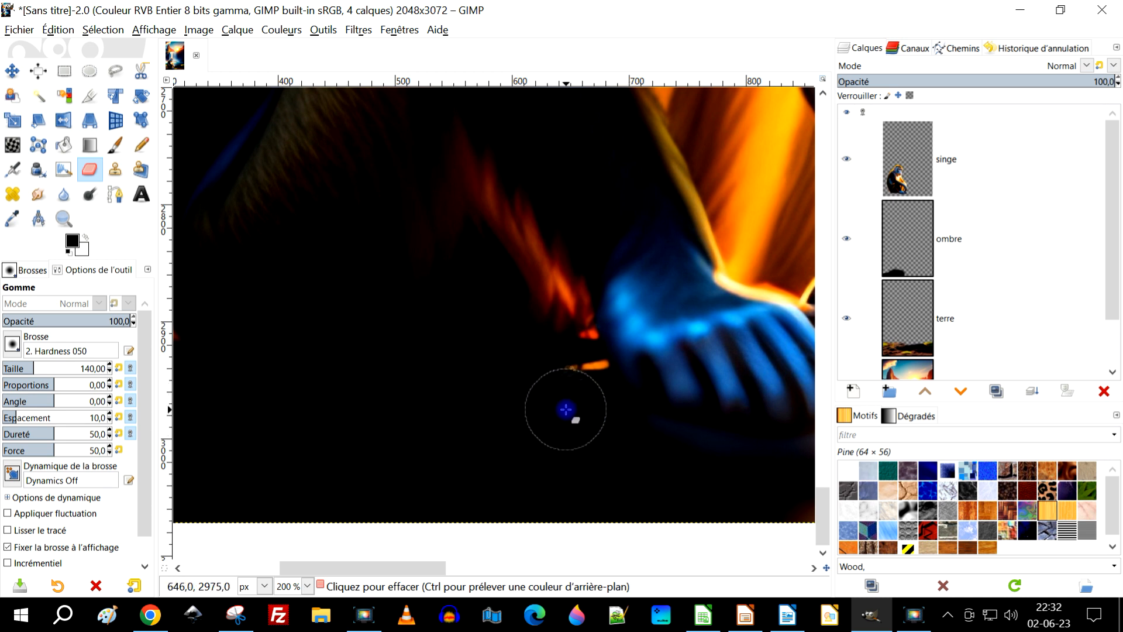
left_click_drag(599, 446, 275, 438)
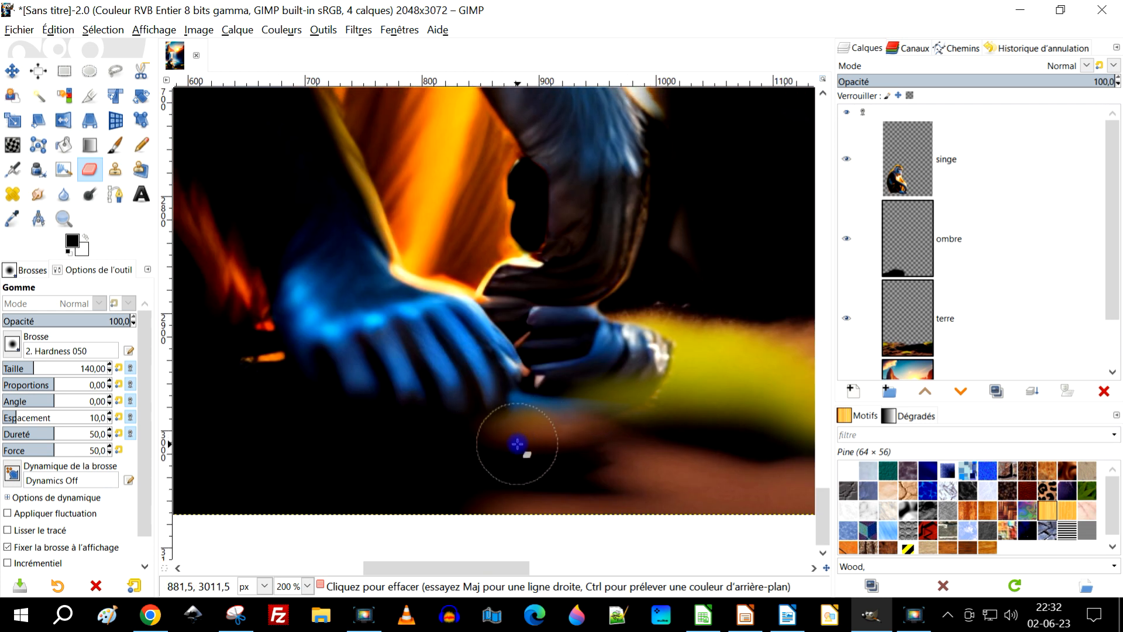
scroll(597, 416, "up", 1)
mouse_move(473, 432)
left_mouse_down()
mouse_move(513, 418)
mouse_move(467, 443)
mouse_move(505, 408)
mouse_move(493, 415)
mouse_move(576, 433)
mouse_move(560, 415)
mouse_move(486, 419)
mouse_move(582, 400)
mouse_move(568, 396)
mouse_move(564, 416)
mouse_move(529, 436)
mouse_move(632, 399)
mouse_move(454, 445)
left_mouse_up()
scroll(586, 410, "down", 3)
scroll(585, 421, "up", 3)
scroll(454, 445, "down", 3)
scroll(501, 431, "up", 4)
mouse_move(647, 365)
left_mouse_down()
mouse_move(609, 393)
mouse_move(639, 325)
mouse_move(610, 387)
mouse_move(581, 384)
left_mouse_up()
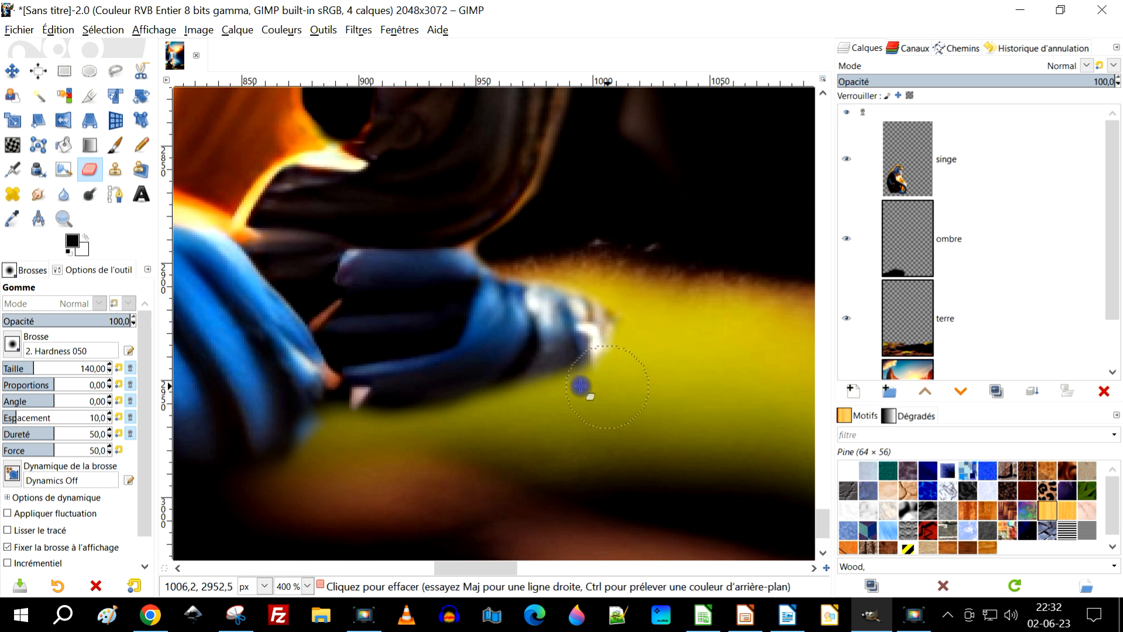
- Paint black shadow on the ombre layer beneath the monkey's feet and toes, covering the nearby grass edge
left_click(115, 144)
left_click(930, 258)
scroll(489, 351, "left", 2)
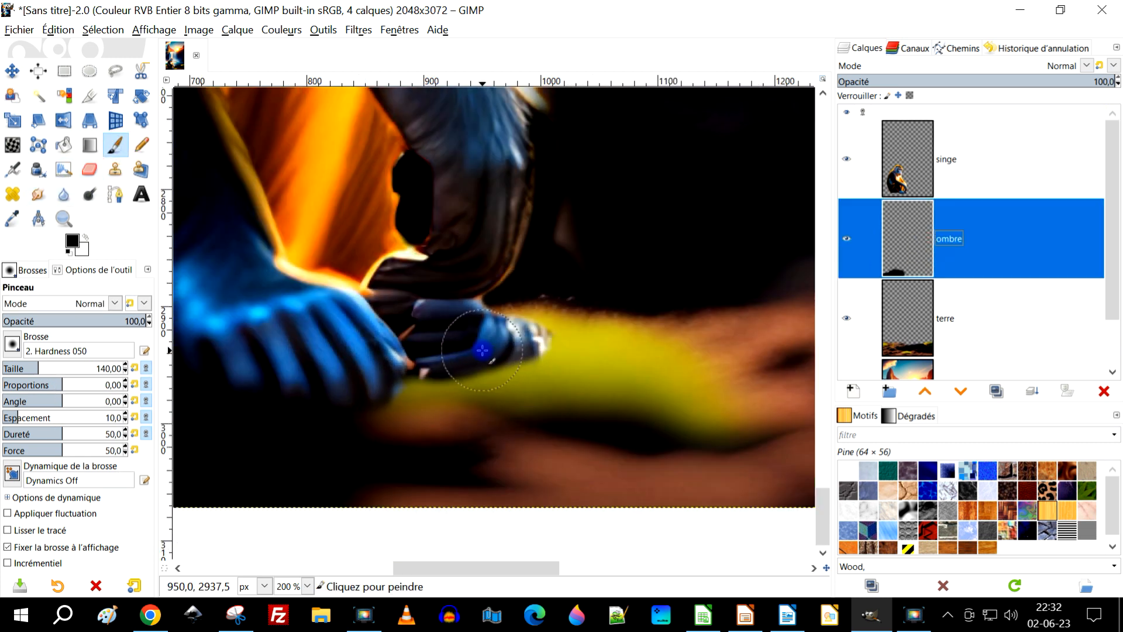
scroll(446, 408, "down", 3)
mouse_move(540, 316)
left_mouse_down()
mouse_move(261, 416)
mouse_move(377, 342)
mouse_move(454, 317)
mouse_move(298, 396)
mouse_move(468, 318)
mouse_move(591, 282)
mouse_move(531, 321)
mouse_move(618, 279)
mouse_move(265, 442)
left_mouse_up()
scroll(394, 459, "down", 4)
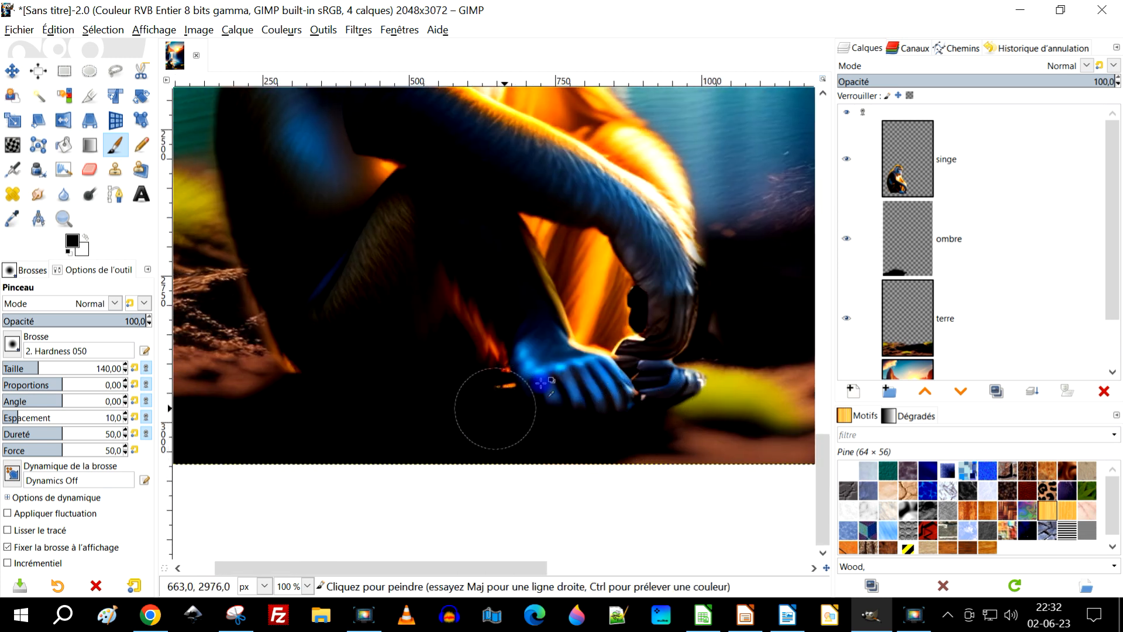
- Erase the stray orange mark beside the monkey's blue foot on the singe layer
scroll(497, 405, "up", 5)
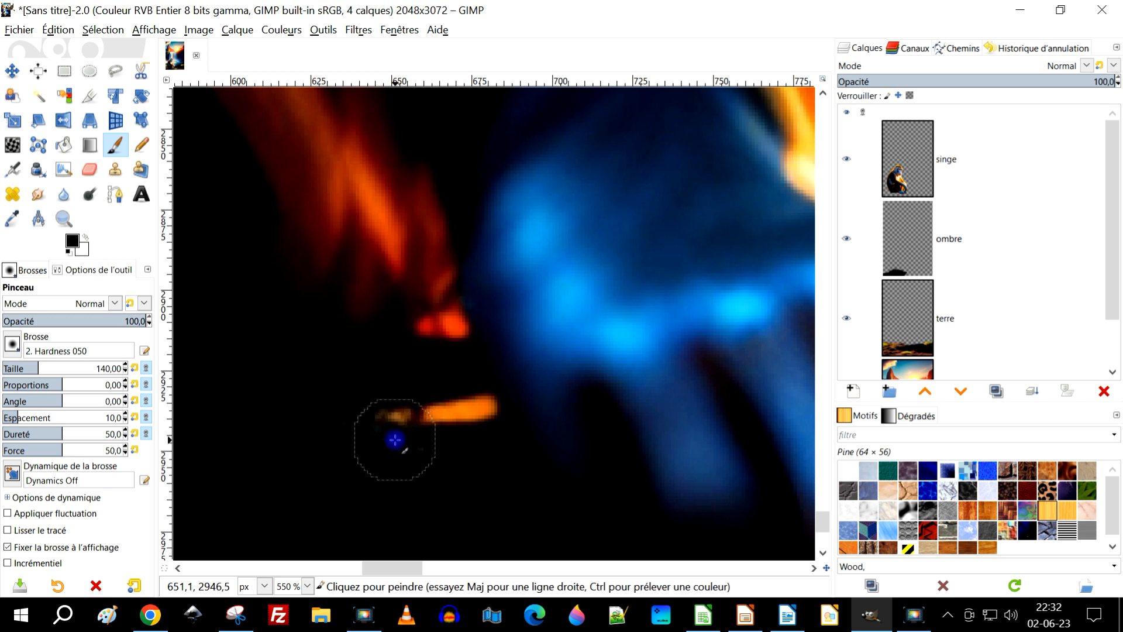
left_click(89, 169)
left_click(917, 185)
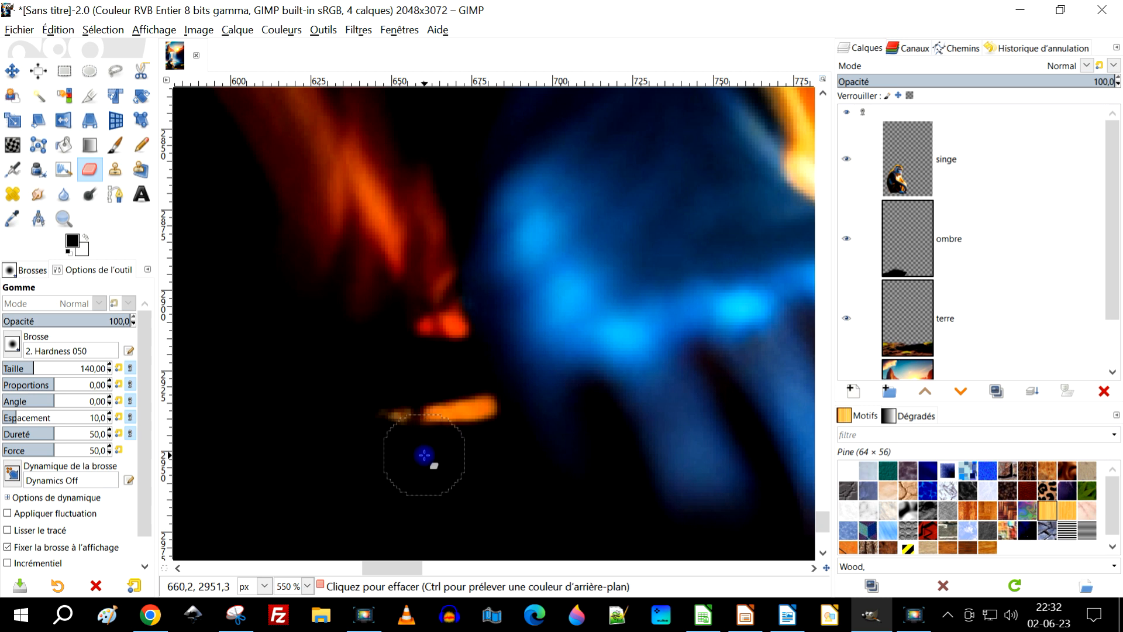
mouse_move(475, 434)
left_mouse_down()
mouse_move(408, 436)
mouse_move(466, 423)
mouse_move(340, 440)
mouse_move(475, 426)
mouse_move(441, 442)
left_mouse_up()
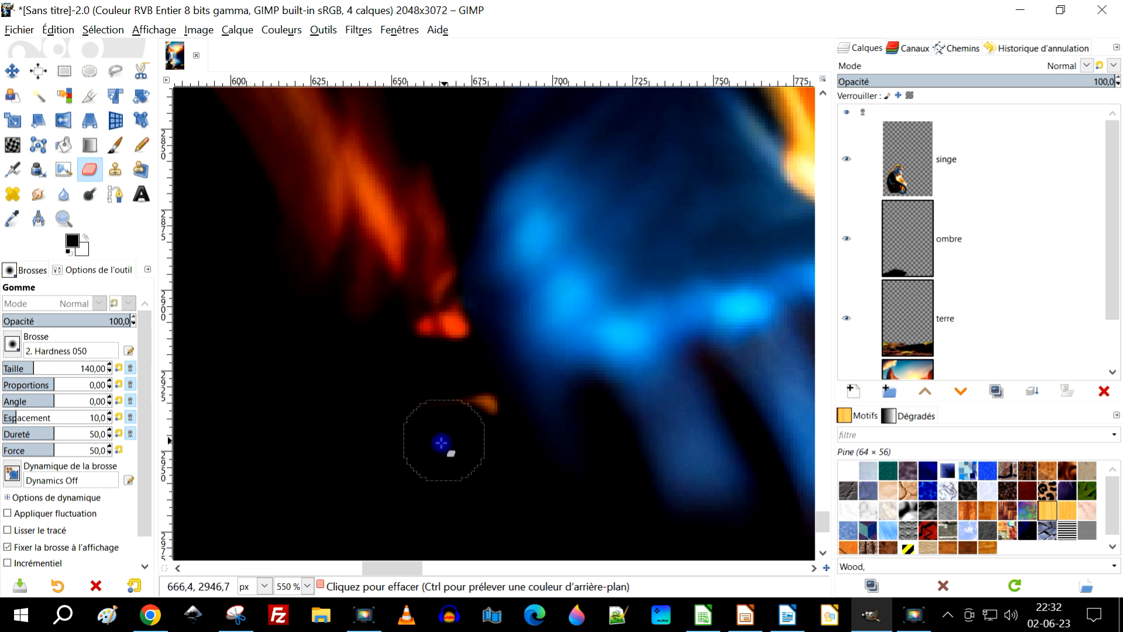
scroll(441, 443, "down", 7)
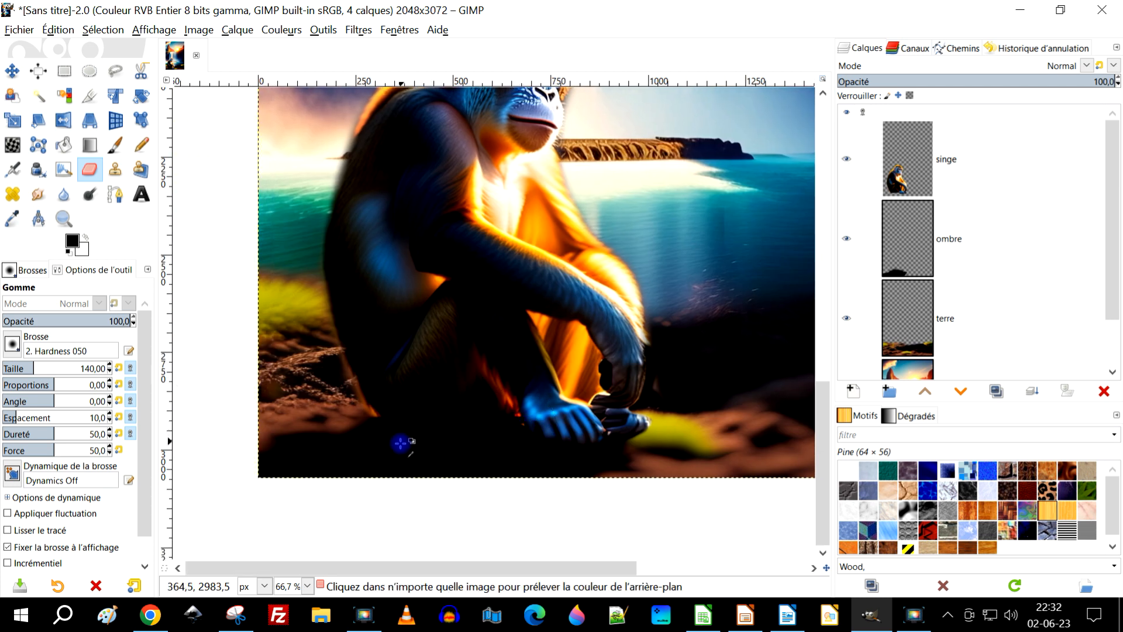
- Touch up the dark shadow area on the soil between the monkey and the image's lower-left corner with the Paintbrush
scroll(401, 444, "up", 1)
left_click_drag(306, 460, 439, 446)
left_click(122, 146)
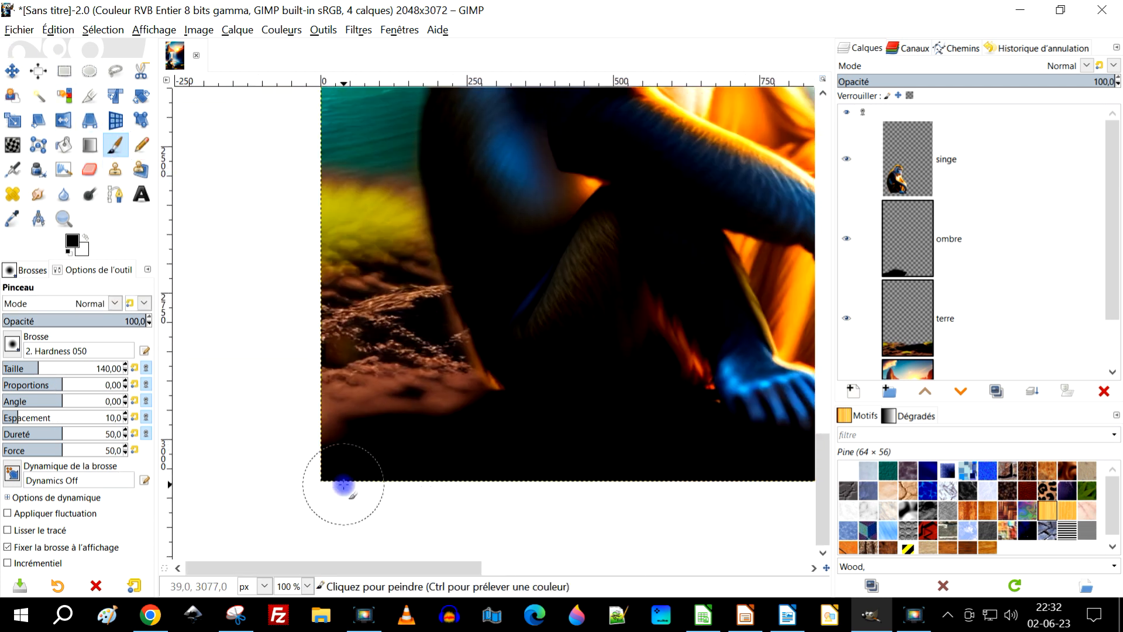
scroll(351, 459, "down", 1)
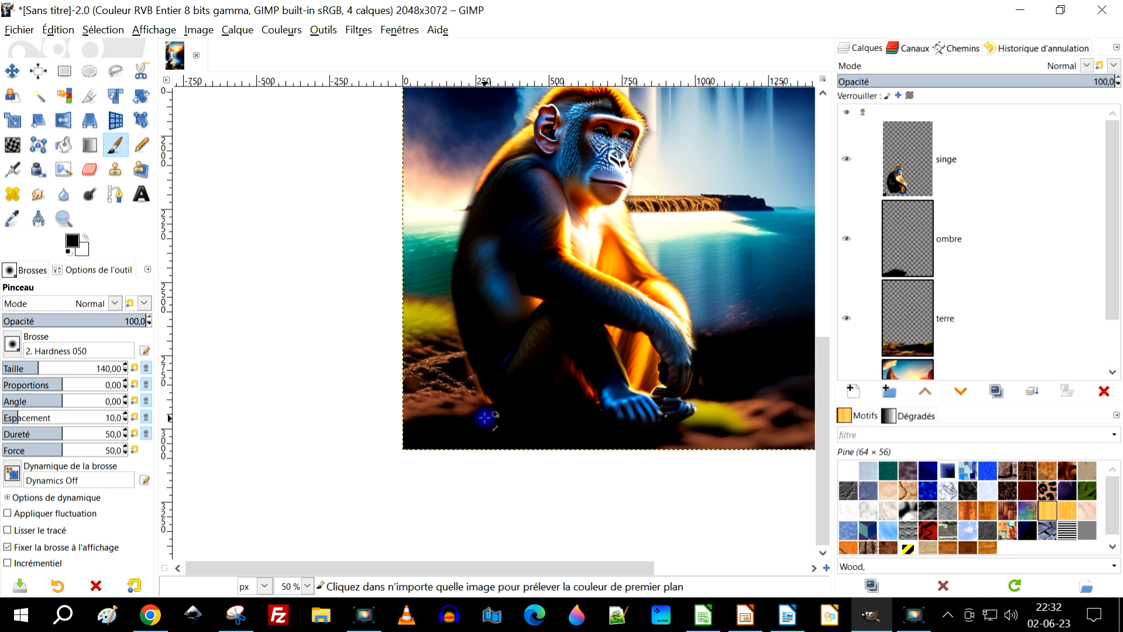
scroll(474, 421, "up", 1)
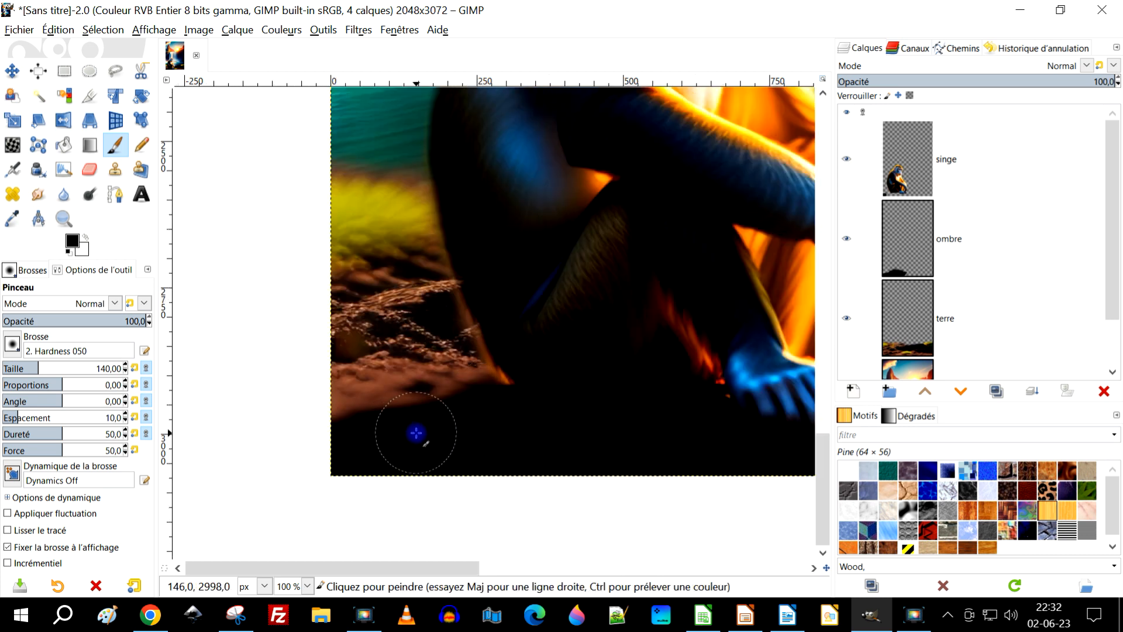
scroll(490, 396, "down", 2)
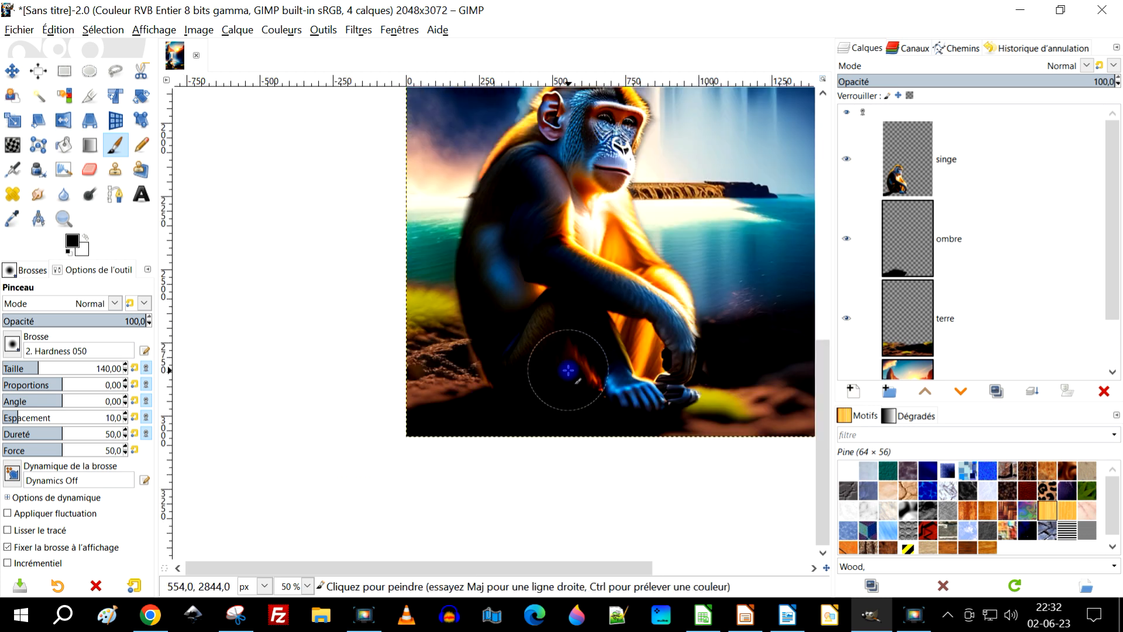
scroll(555, 371, "down", 2)
key("space")
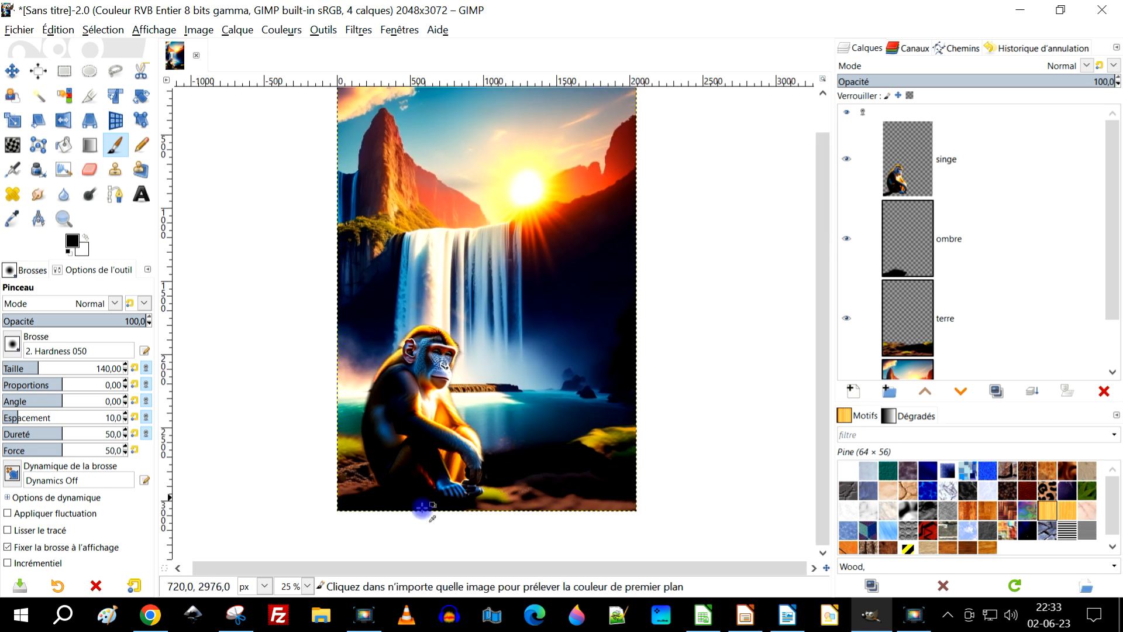
- Set the ombre layer's opacity to 98
scroll(422, 511, "up", 1)
left_click(923, 253)
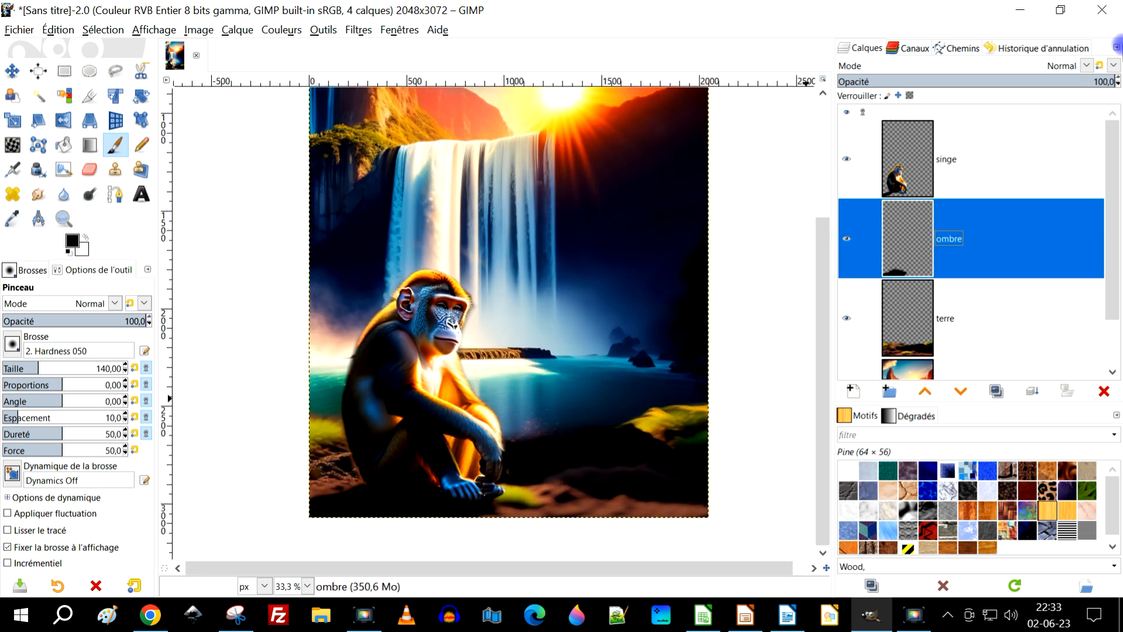
left_click(1089, 82)
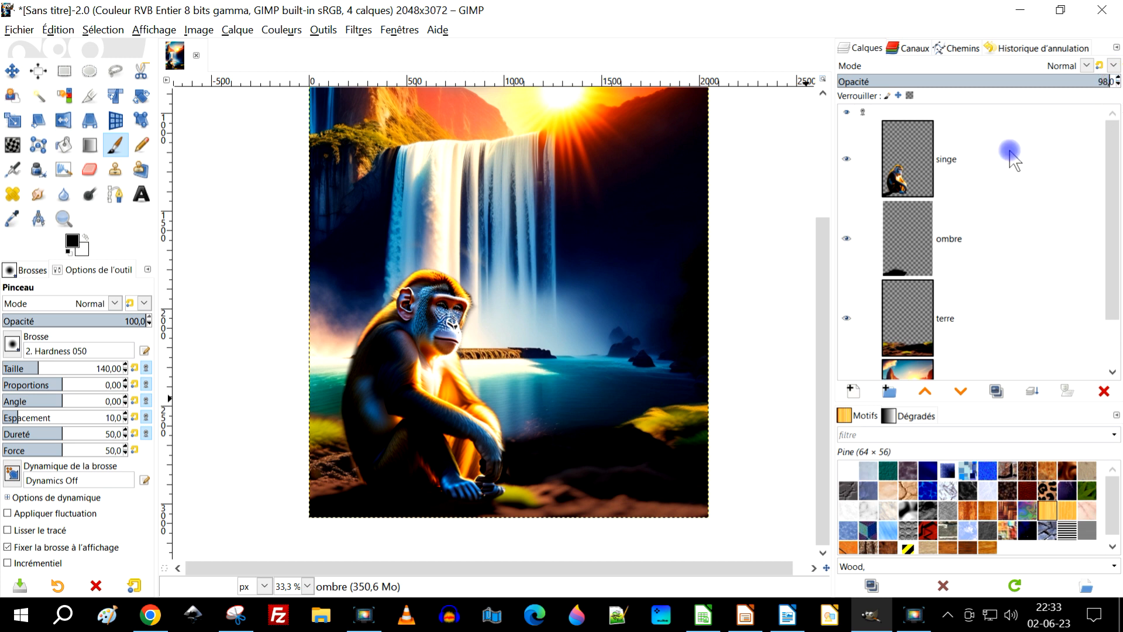
- Examine the whole composite for how the monkey, its shadow and the soil fit the waterfall scene
scroll(605, 384, "down", 4)
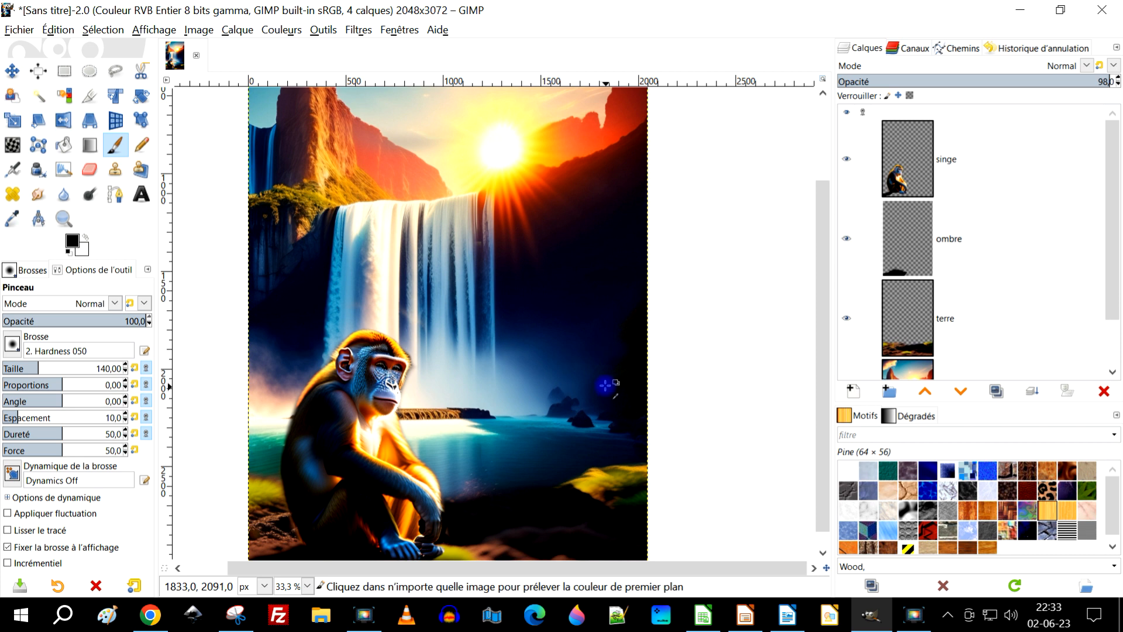
scroll(606, 385, "down", 2)
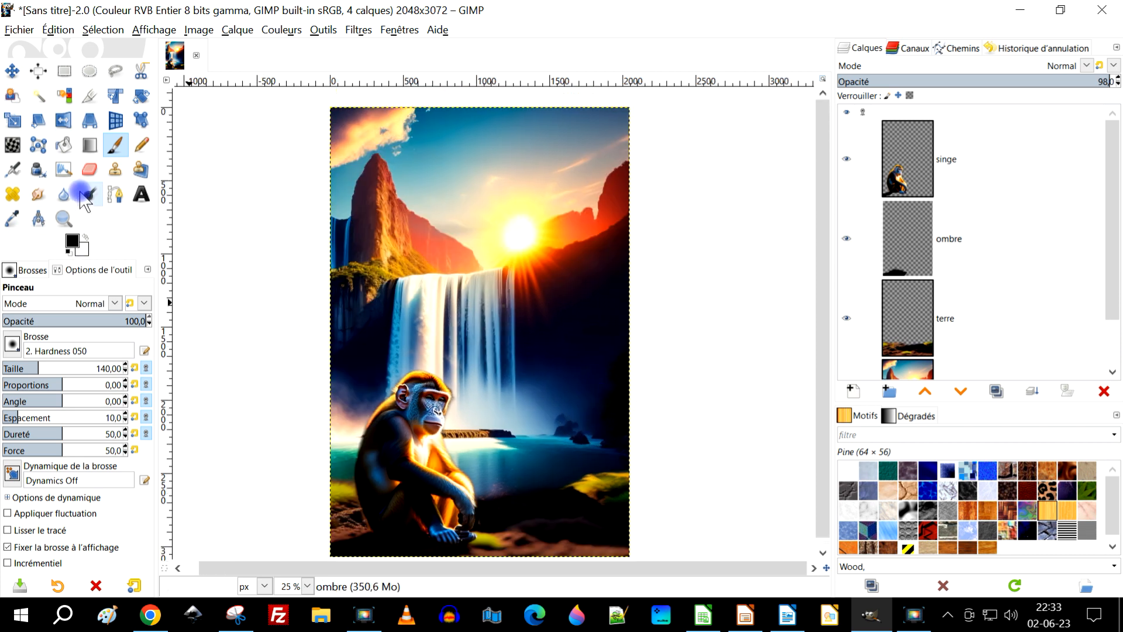
left_click(64, 219)
left_click_drag(323, 99, 646, 553)
left_click_drag(677, 513, 686, 505)
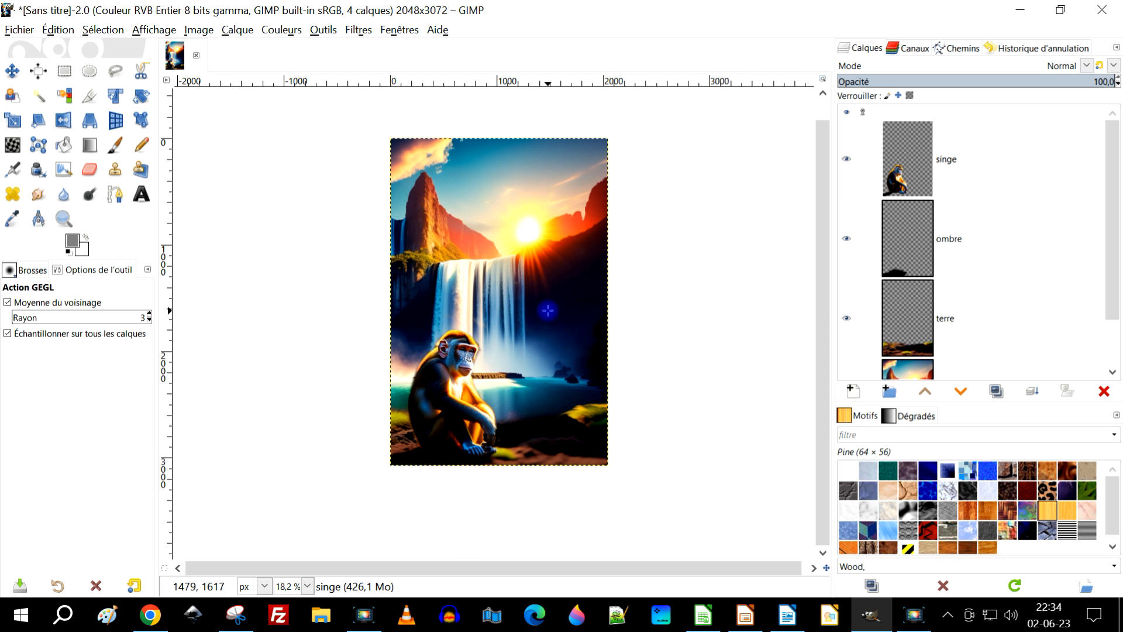
scroll(543, 316, "up", 2)
left_click_drag(542, 316, 538, 334)
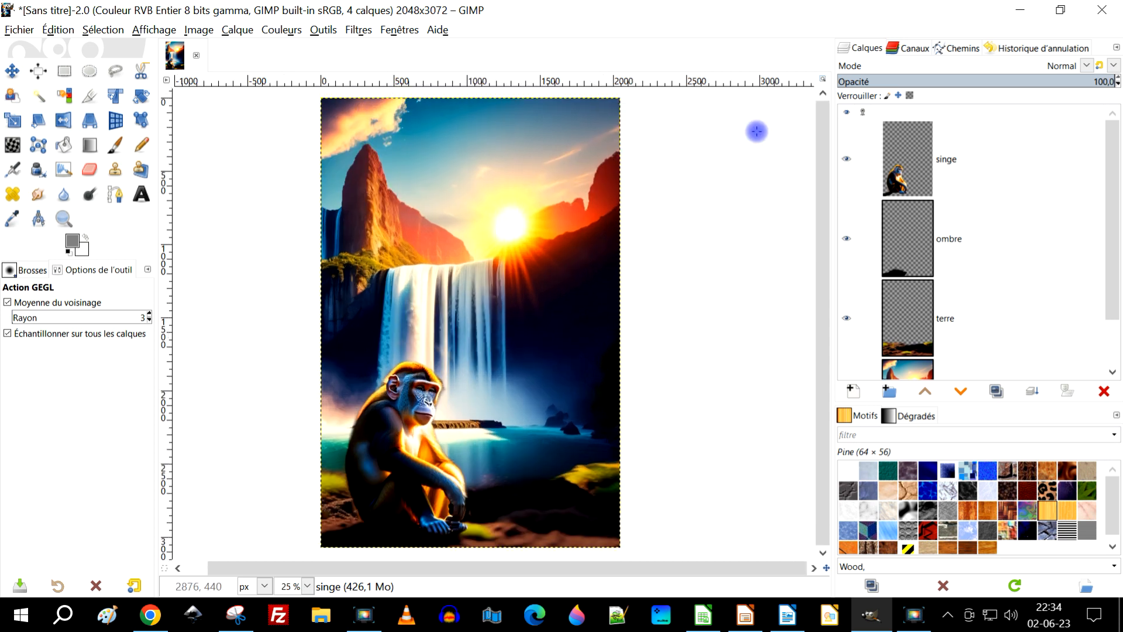